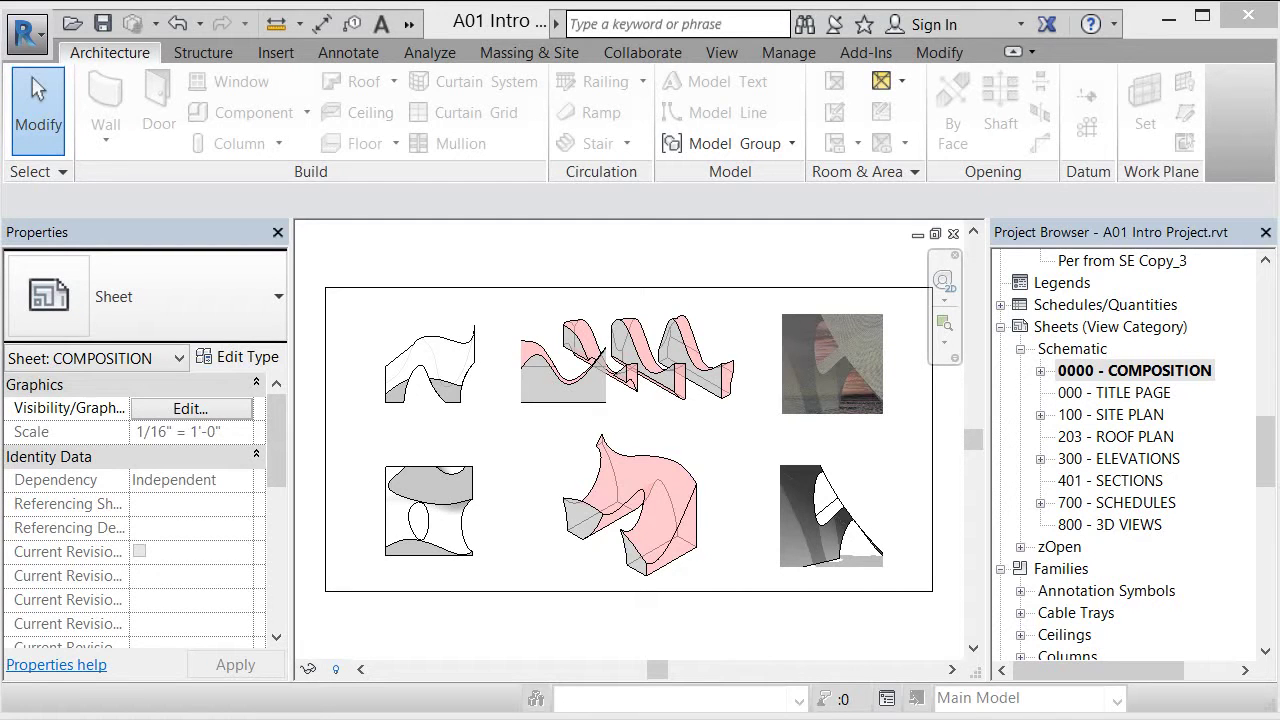
- Open the South elevation from the project's views and bring its level markers into close view
{"action": "left_click", "coordinate": [435, 487]}
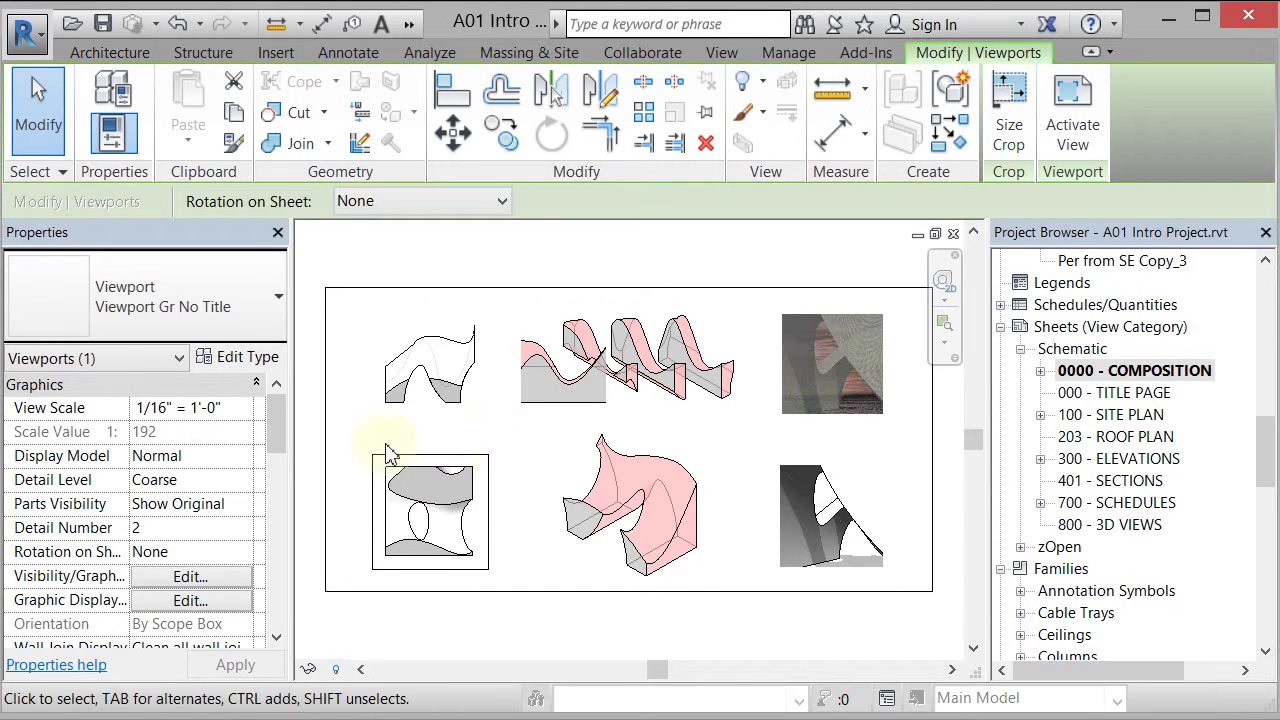
{"action": "left_click", "coordinate": [505, 453]}
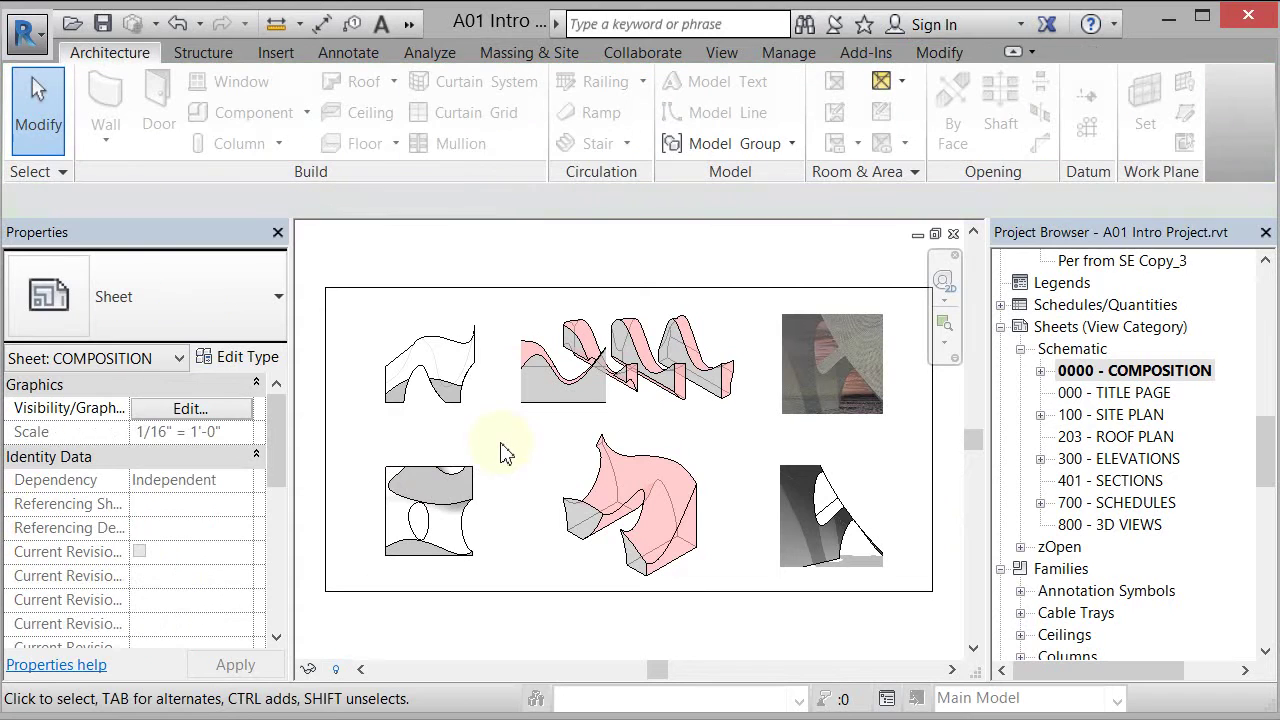
{"action": "left_click", "coordinate": [1262, 457]}
{"action": "scroll", "coordinate": [1263, 440], "scroll_direction": "up", "scroll_amount": 5}
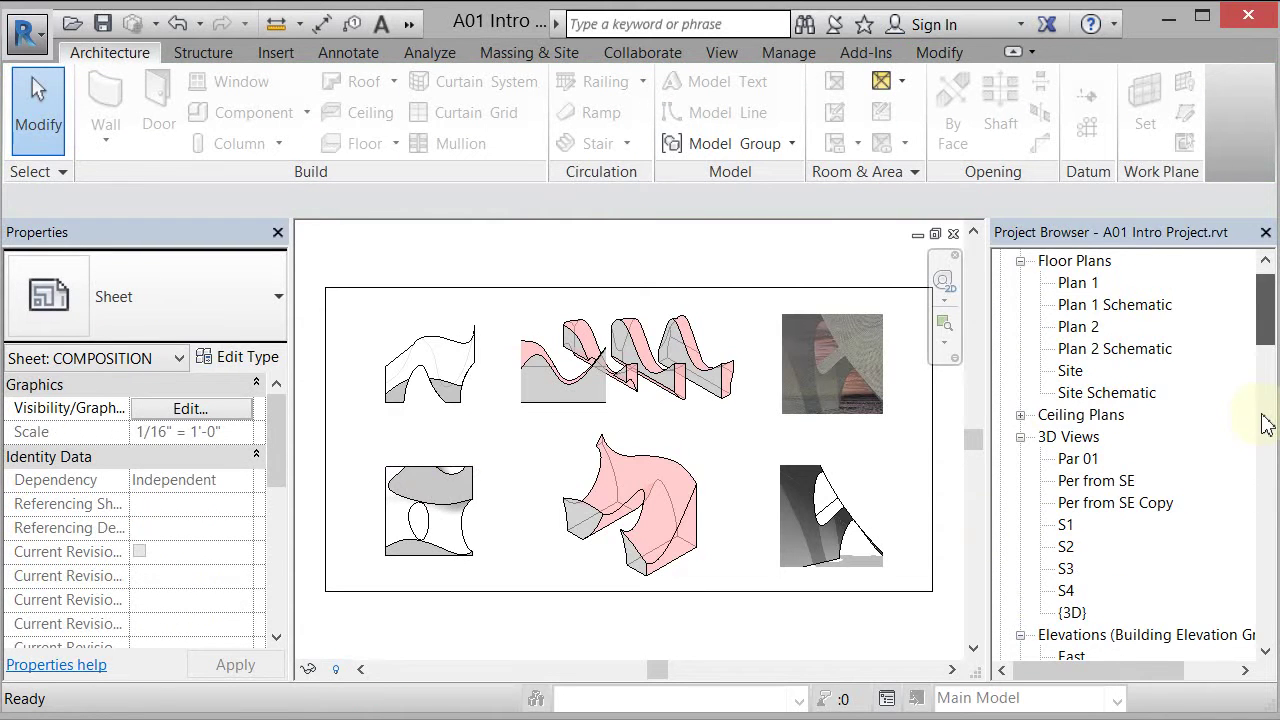
{"action": "scroll", "coordinate": [1263, 420], "scroll_direction": "down", "scroll_amount": 5}
{"action": "scroll", "coordinate": [1265, 405], "scroll_direction": "up", "scroll_amount": 4}
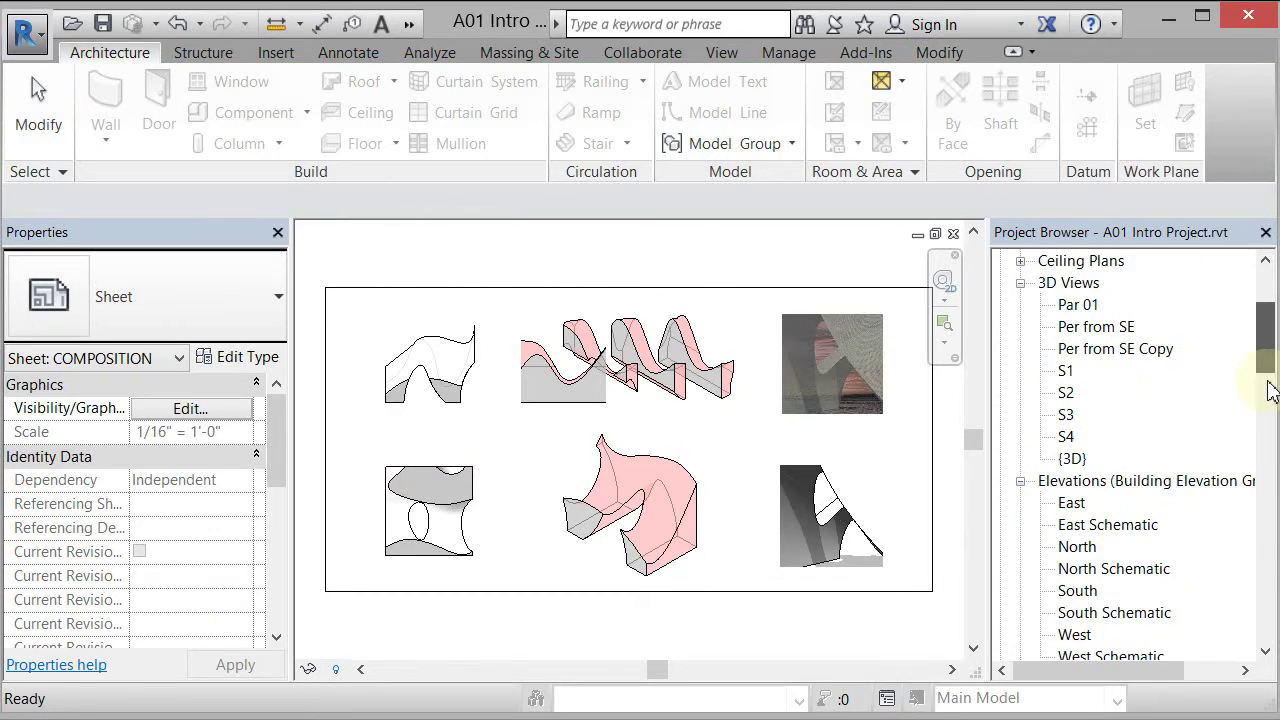
{"action": "scroll", "coordinate": [1268, 391], "scroll_direction": "down", "scroll_amount": 5}
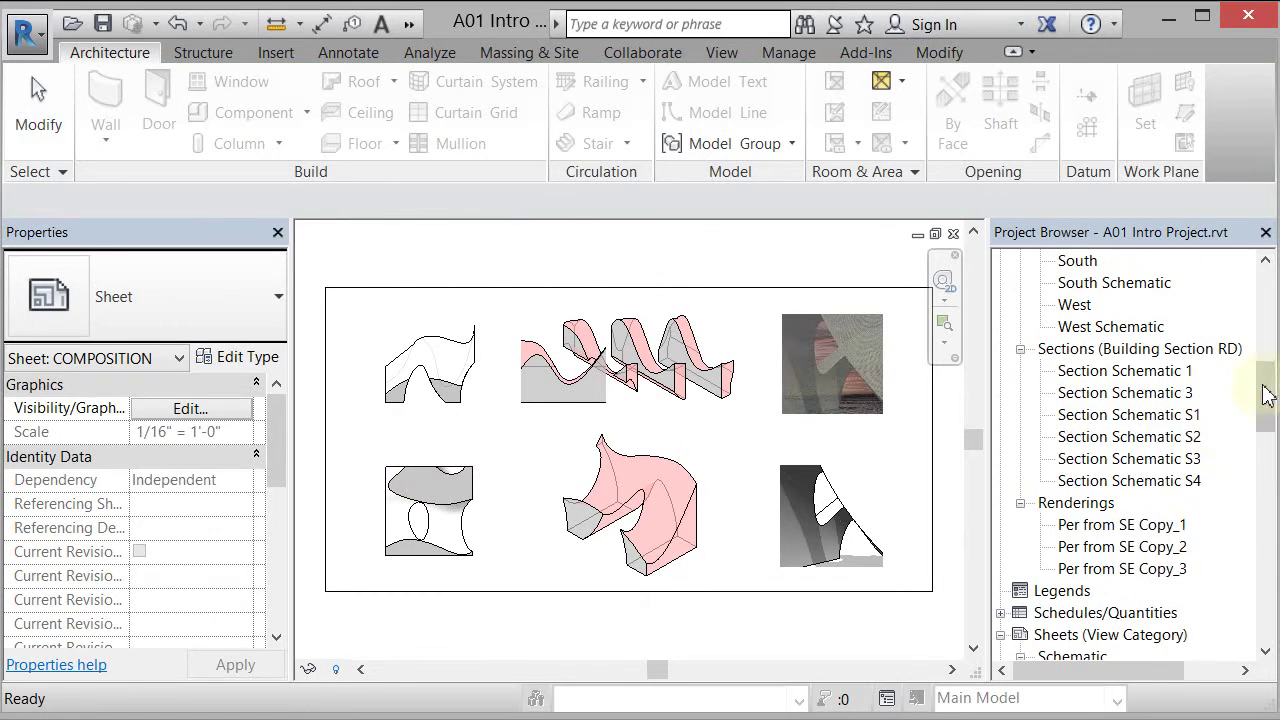
{"action": "double_click", "coordinate": [1080, 262]}
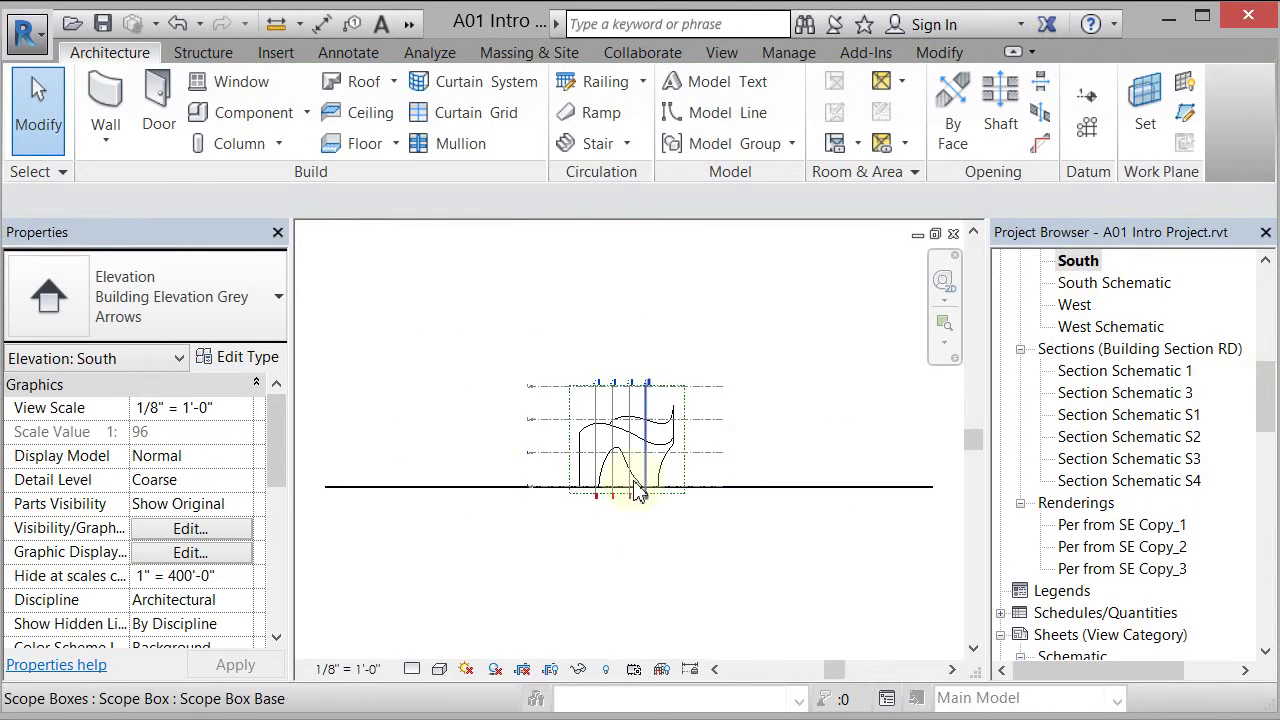
{"action": "scroll", "coordinate": [510, 452], "scroll_direction": "up", "scroll_amount": 8}
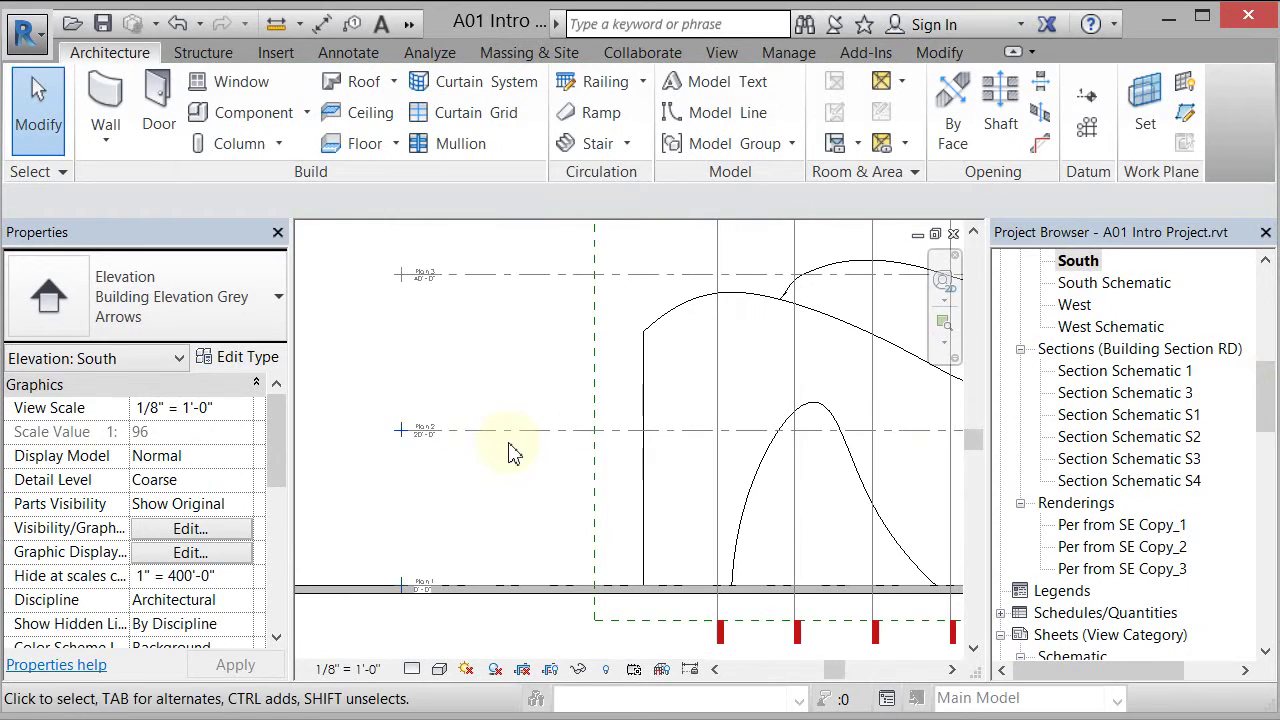
{"action": "scroll", "coordinate": [498, 447], "scroll_direction": "up", "scroll_amount": 1}
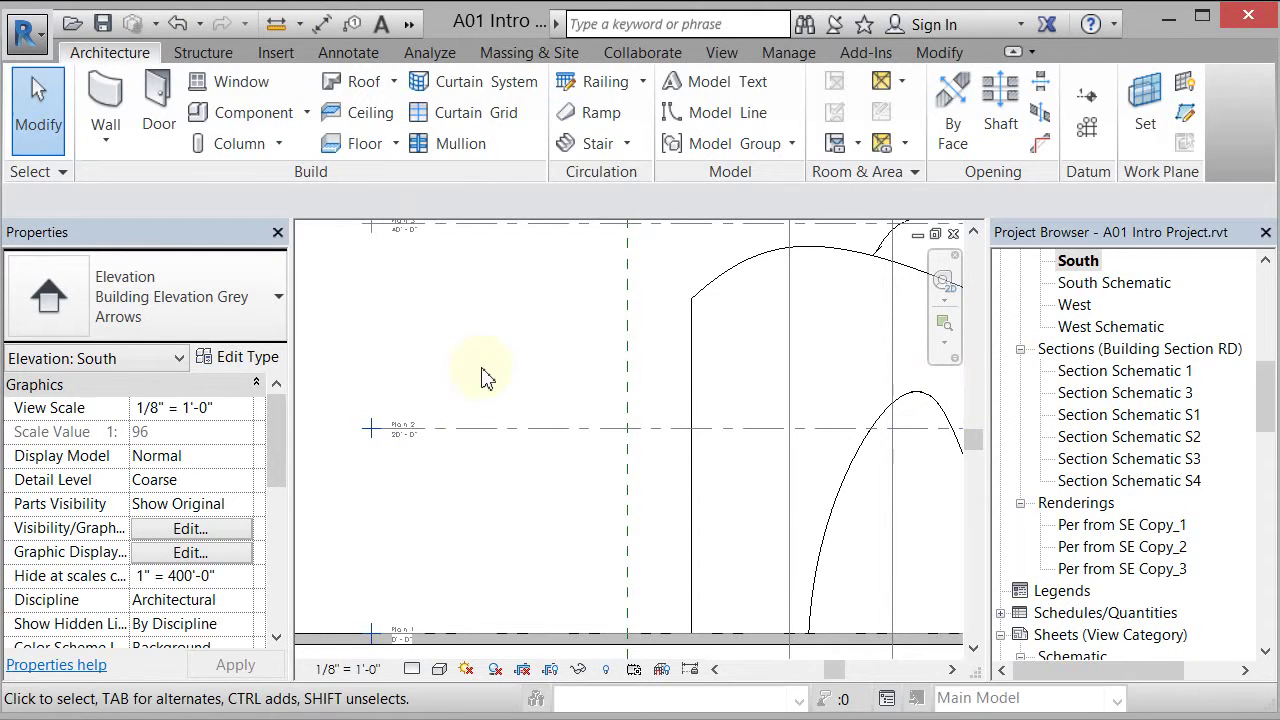
- Open the Plan 2 Schematic floor plan and tile it beside the South elevation, with both views fitted to their windows
{"action": "scroll", "coordinate": [1266, 391], "scroll_direction": "up", "scroll_amount": 8}
{"action": "left_click", "coordinate": [1268, 368]}
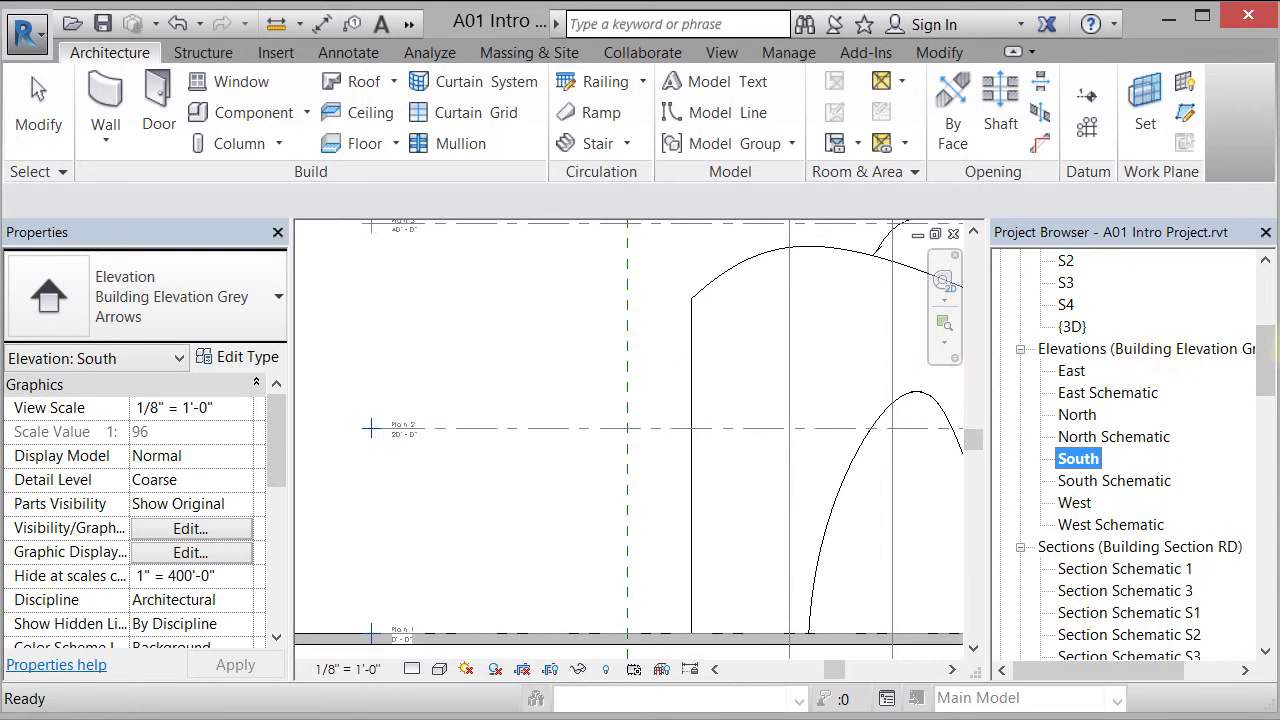
{"action": "left_click_drag", "start_coordinate": [1268, 365], "coordinate": [1268, 330]}
{"action": "double_click", "coordinate": [1141, 328]}
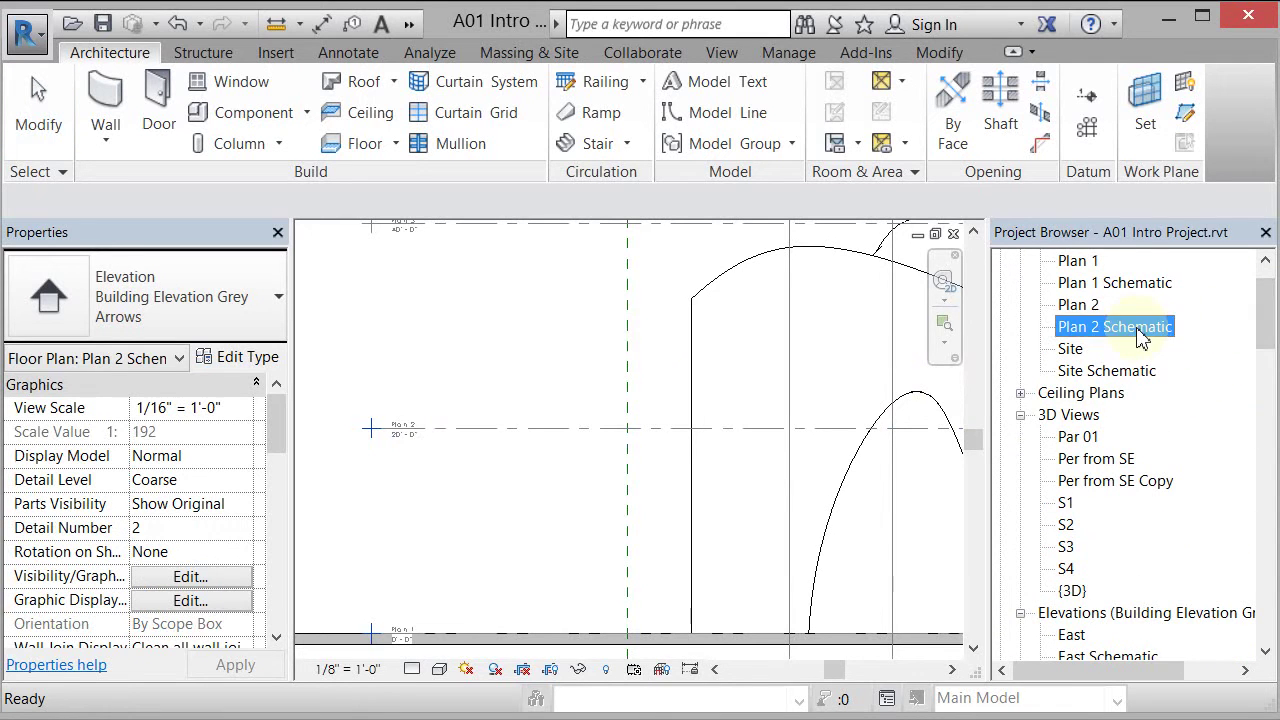
{"action": "key", "text": "w"}
{"action": "key", "text": "t"}
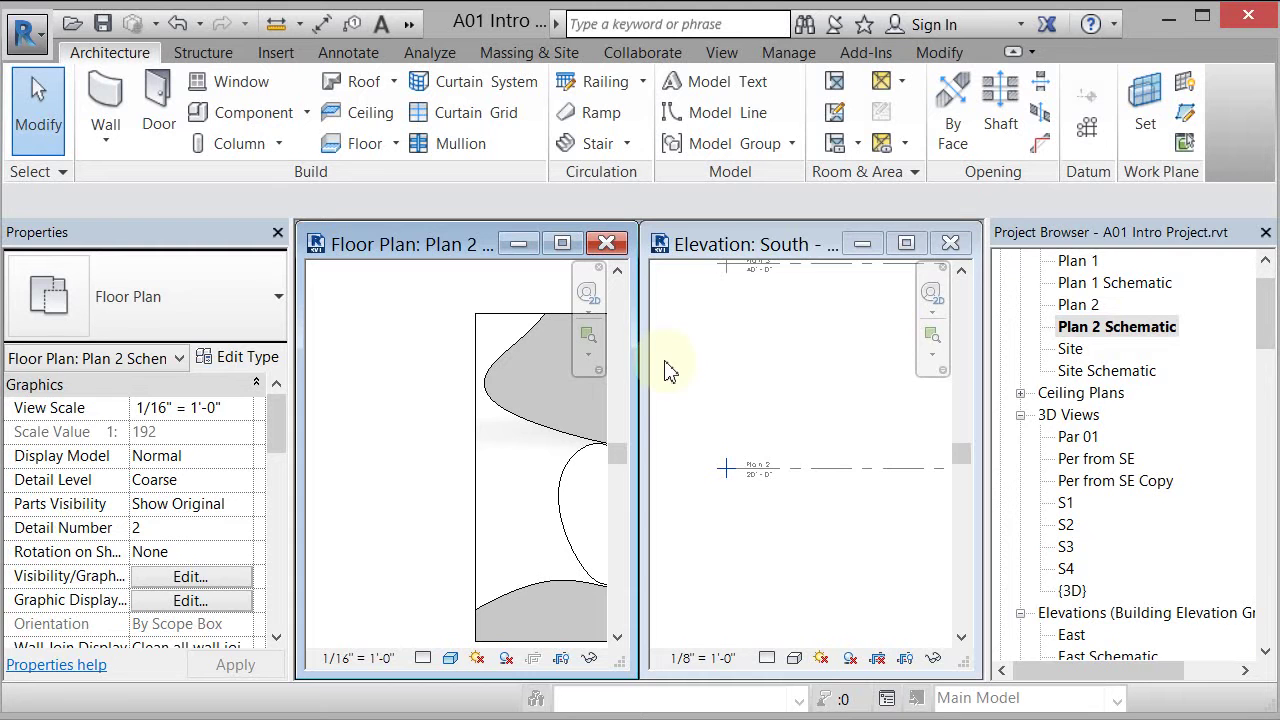
{"action": "key", "text": "z"}
{"action": "key", "text": "a"}
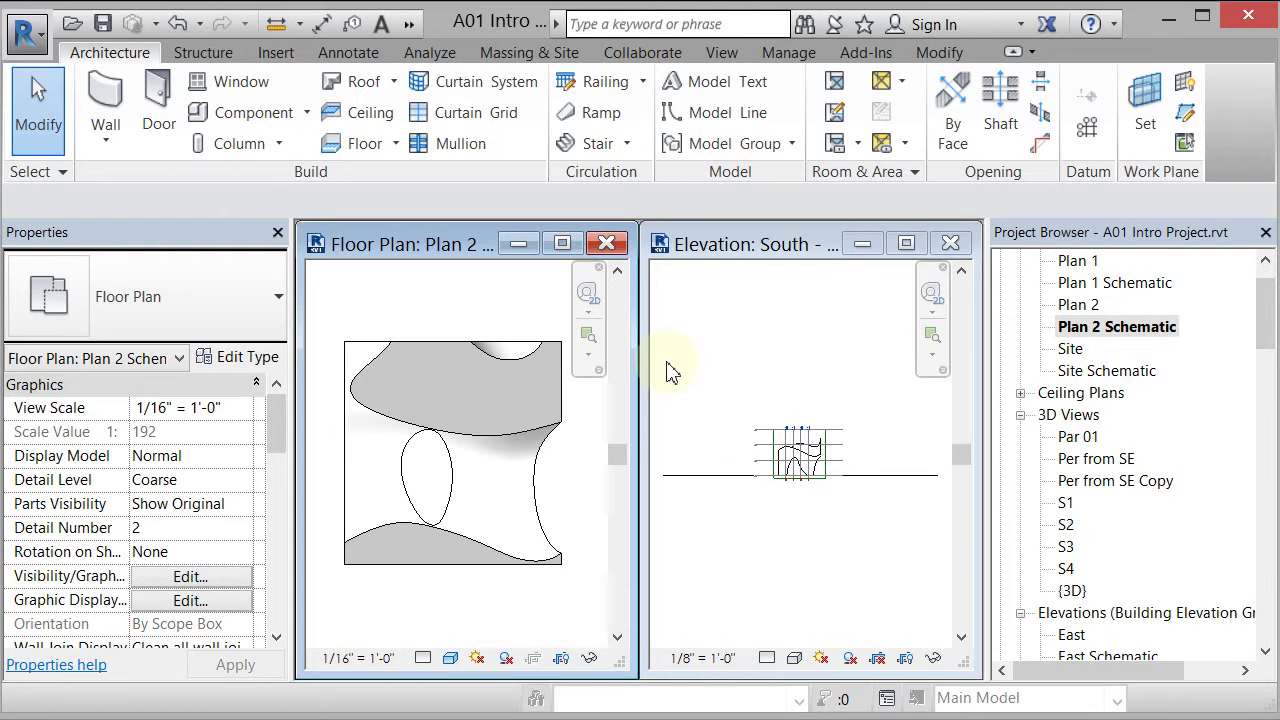
- Raise the Plan 2 level in the South elevation to 26' 0"
{"action": "left_click", "coordinate": [805, 425]}
{"action": "scroll", "coordinate": [750, 457], "scroll_direction": "up", "scroll_amount": 6}
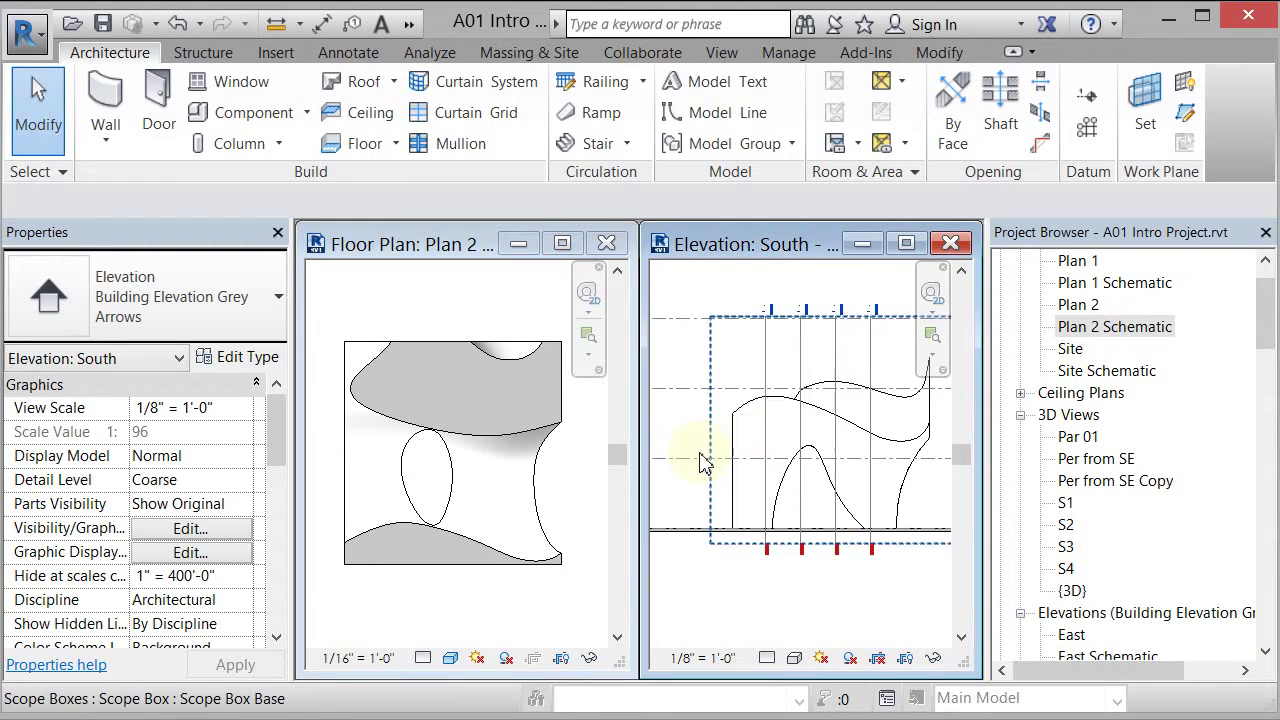
{"action": "middle_click_drag", "start_coordinate": [706, 457], "coordinate": [803, 457]}
{"action": "left_click", "coordinate": [766, 453]}
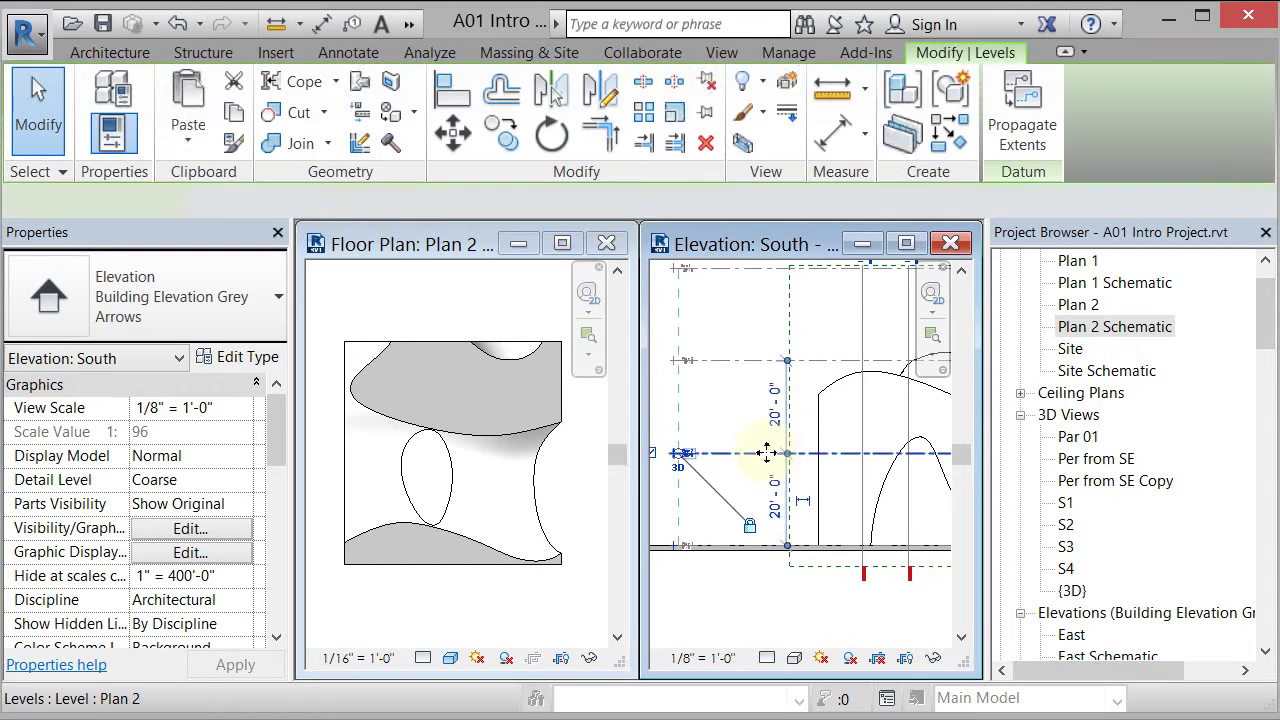
{"action": "key", "text": "Up"}
{"action": "key", "text": "Up"}
{"action": "key", "text": "Up"}
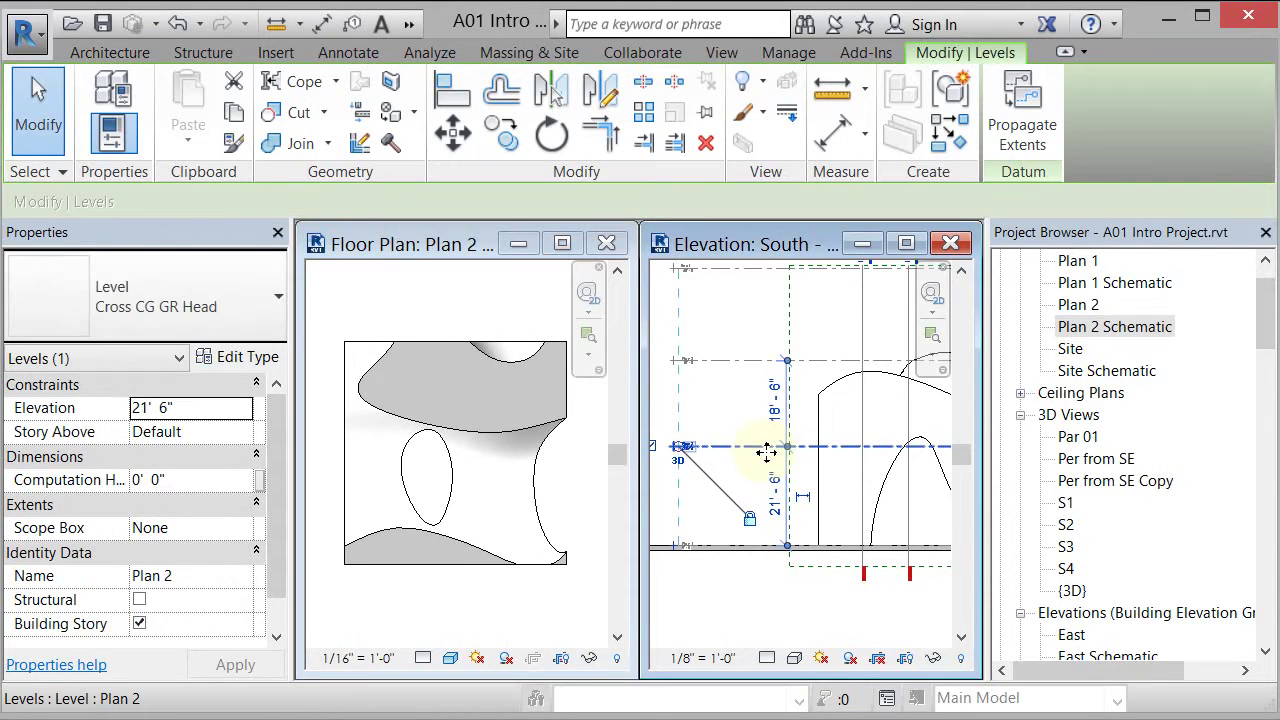
{"action": "key", "text": "Up"}
{"action": "key", "text": "Up"}
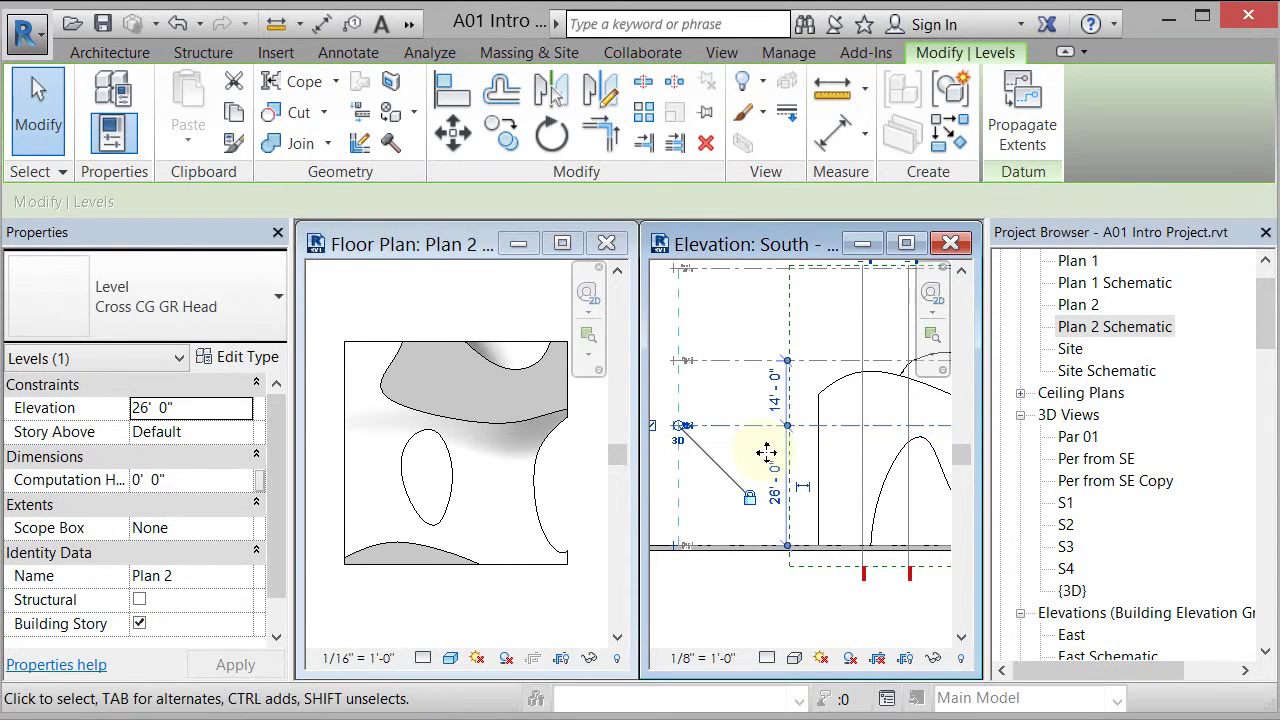
- Lower the Plan 2 level to 17' 0", nudge it back up to 18' 6" and deselect it
{"action": "key", "text": "Down"}
{"action": "key", "text": "Down"}
{"action": "key", "text": "Down"}
{"action": "key", "text": "Down"}
{"action": "key", "text": "Down"}
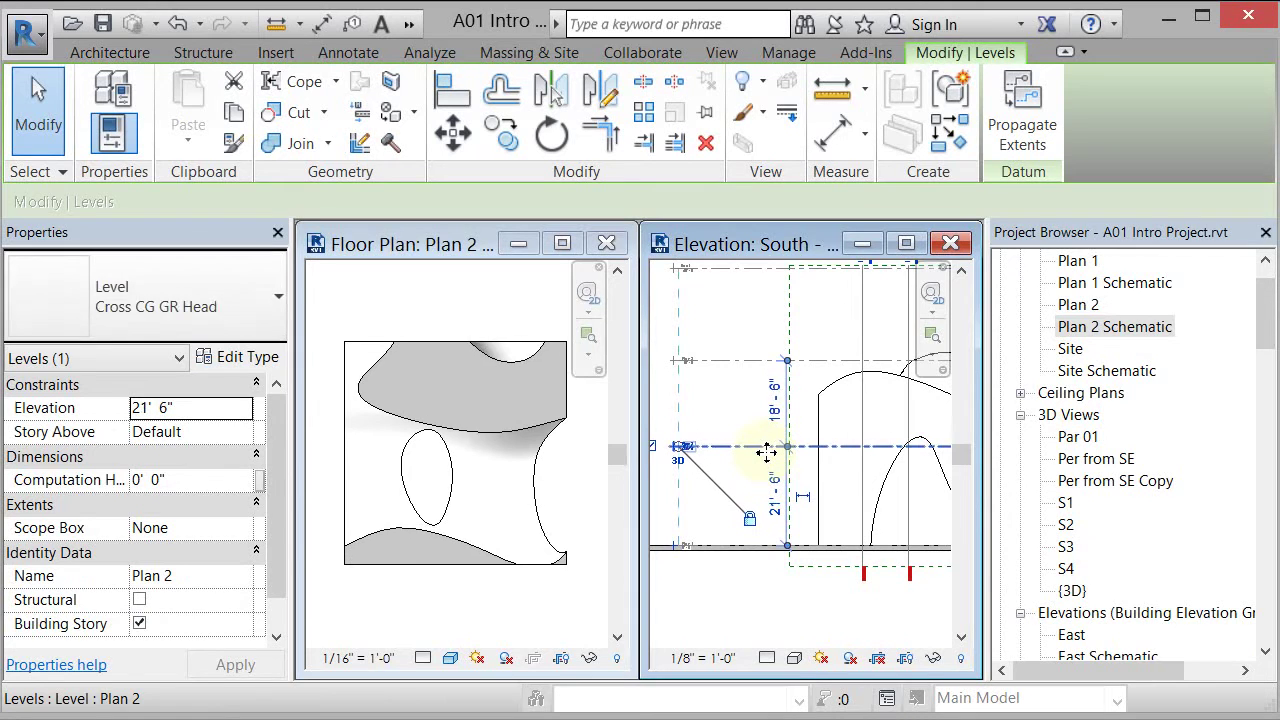
{"action": "key", "text": "Down"}
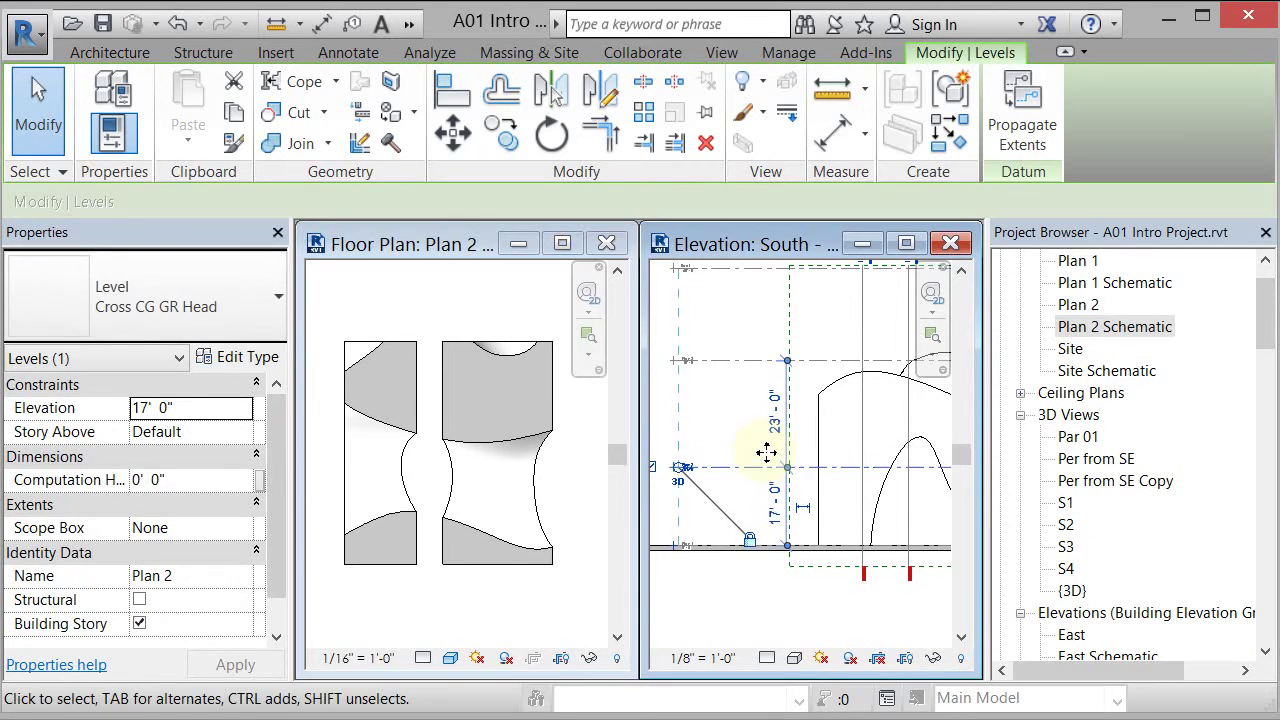
{"action": "key", "text": "Up"}
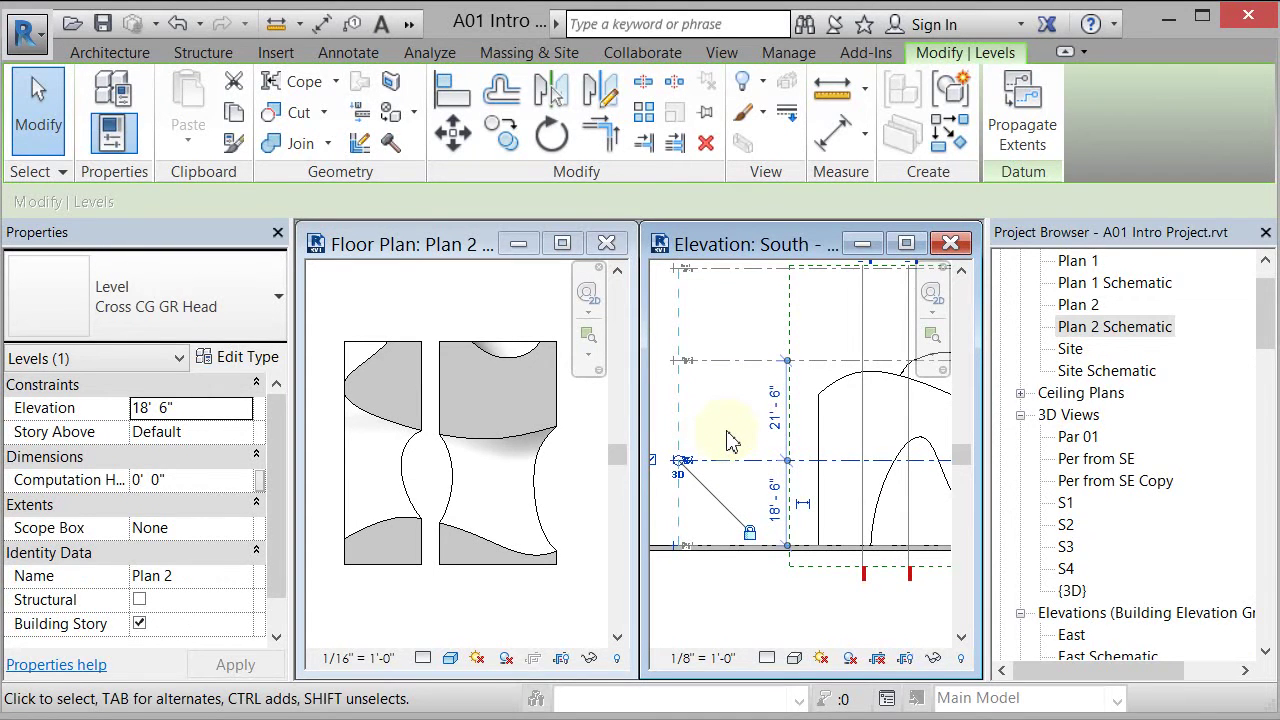
{"action": "left_click", "coordinate": [728, 440]}
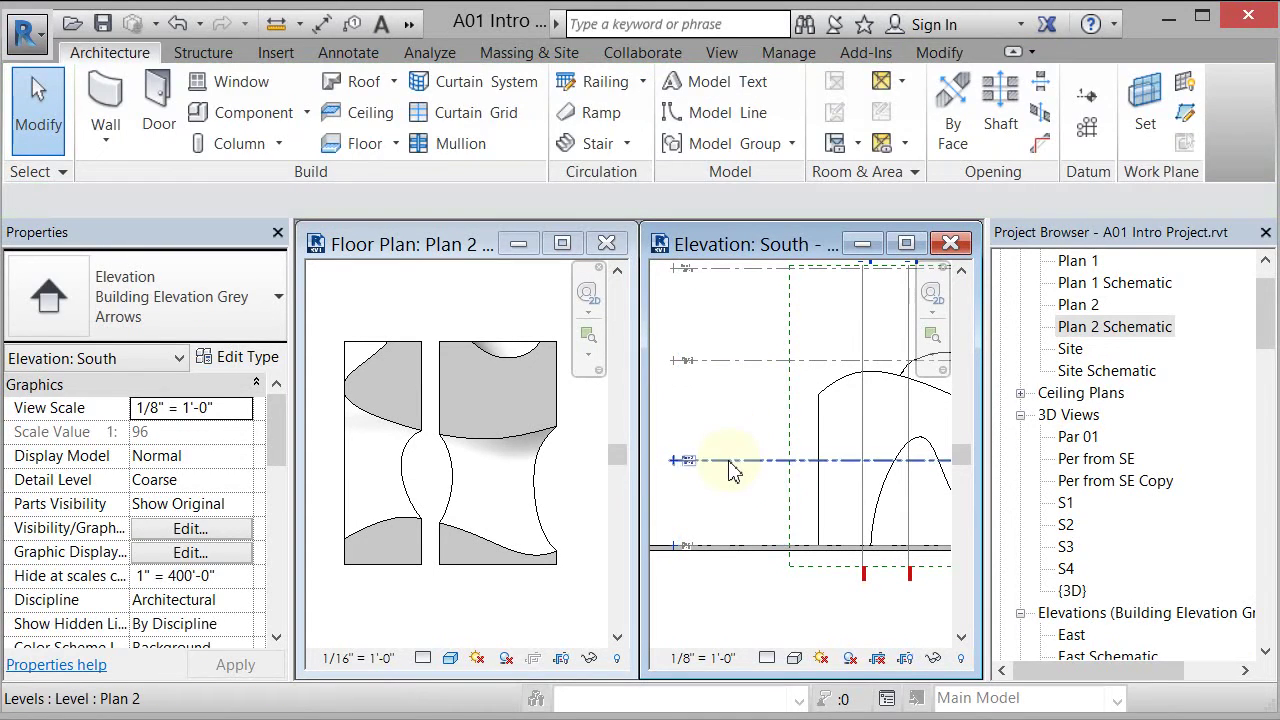
- Delete the Plan 2 level together with its Plan 2 and Plan 2 Schematic views
{"action": "left_click", "coordinate": [730, 459]}
{"action": "key", "text": "Delete"}
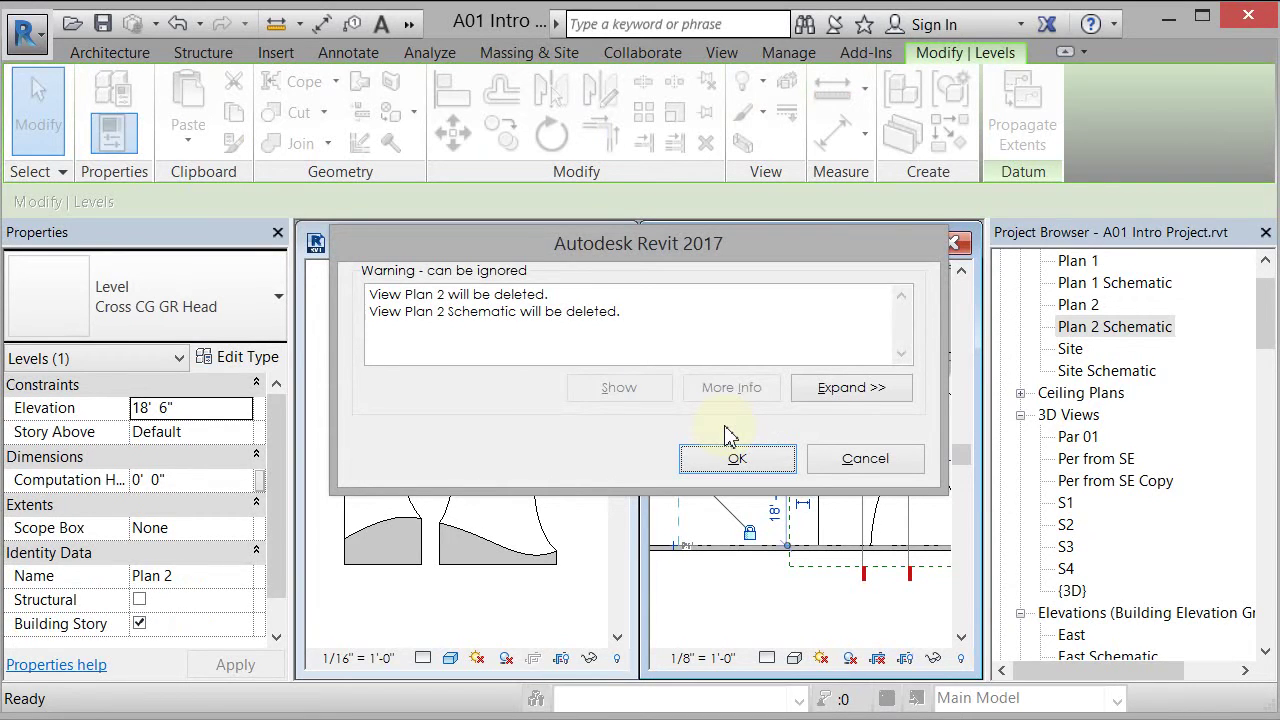
{"action": "left_click", "coordinate": [735, 458]}
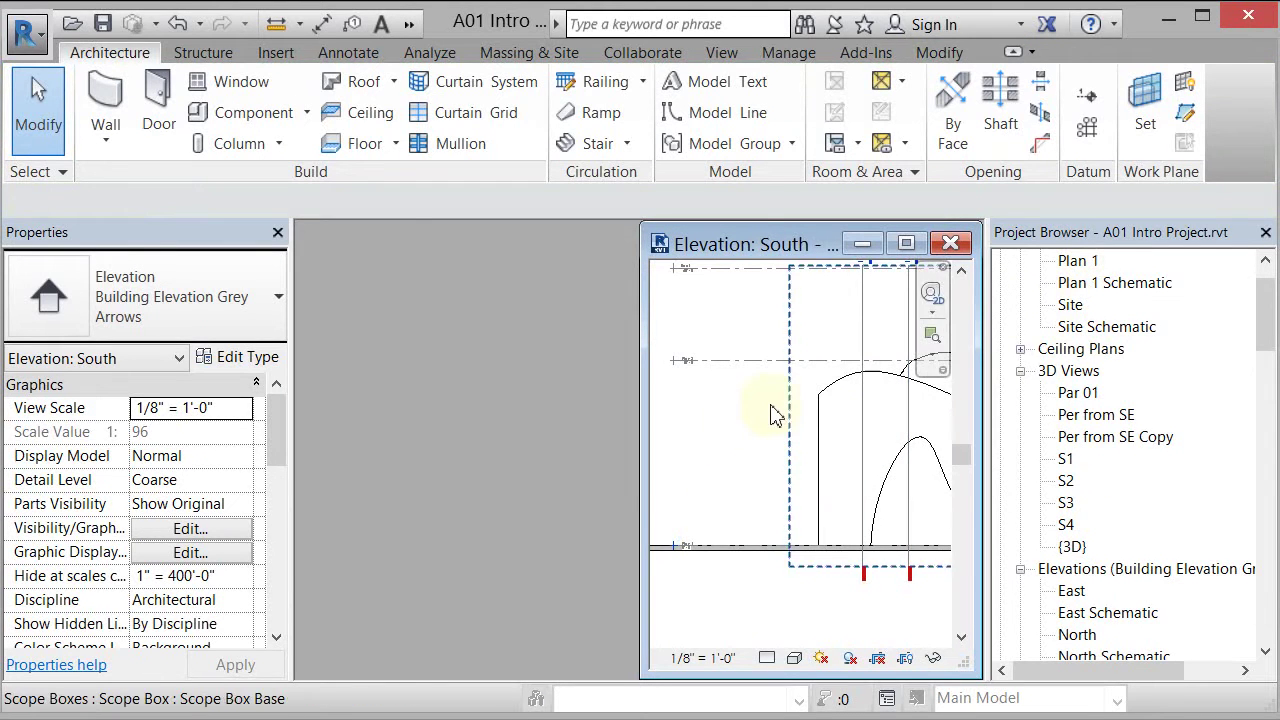
- Maximize the South elevation and draw a new level with a plan view at 20' 0", aligned with the ends of the other levels
{"action": "left_click", "coordinate": [906, 243]}
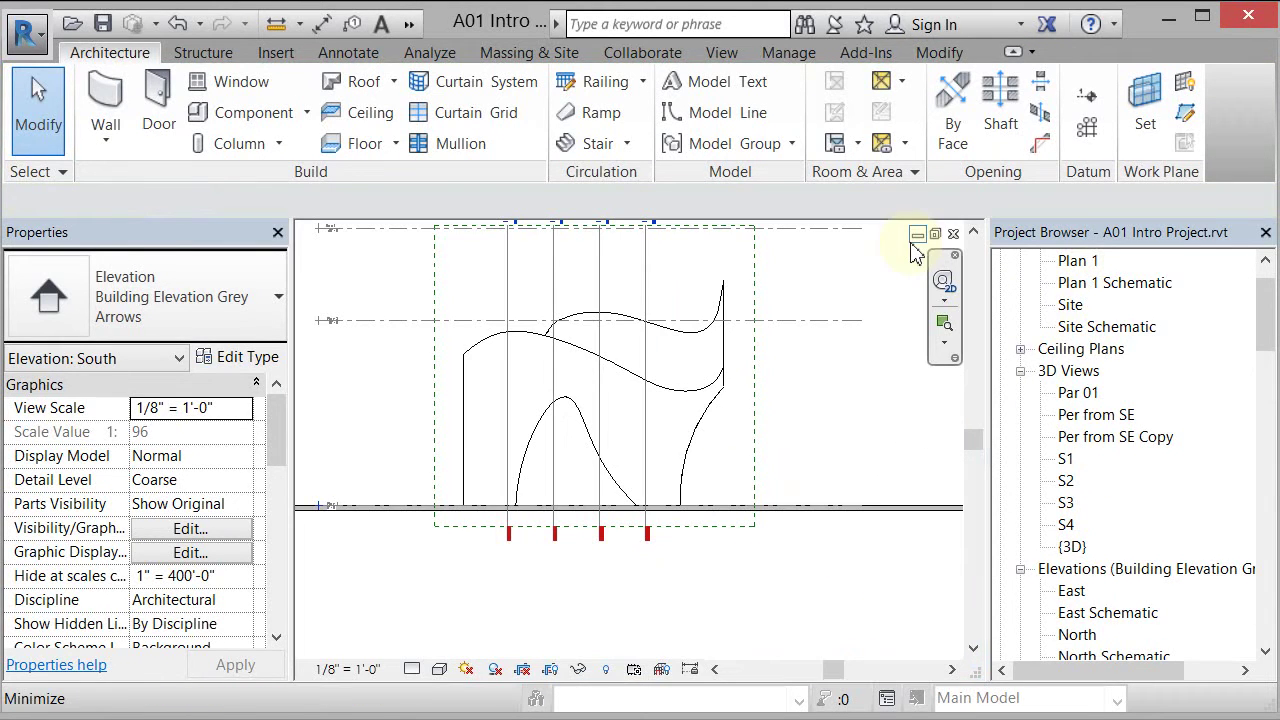
{"action": "middle_click_drag", "start_coordinate": [515, 303], "coordinate": [537, 345]}
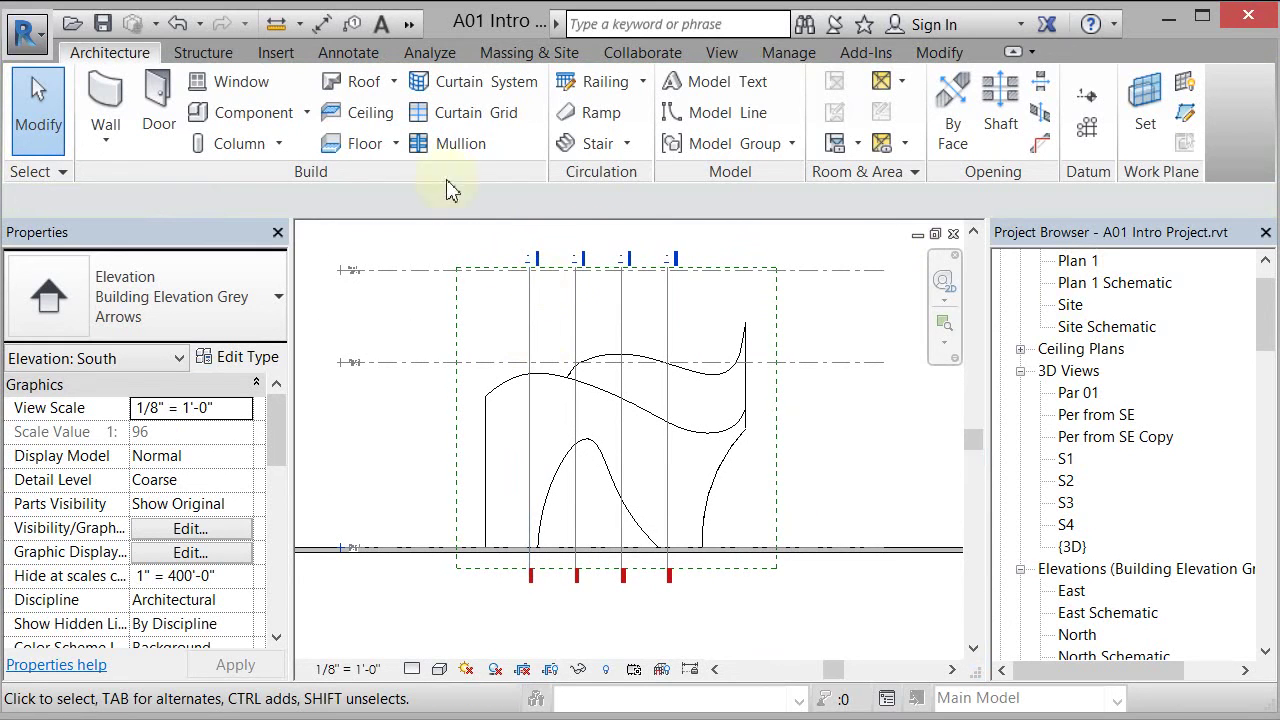
{"action": "left_click", "coordinate": [1088, 97]}
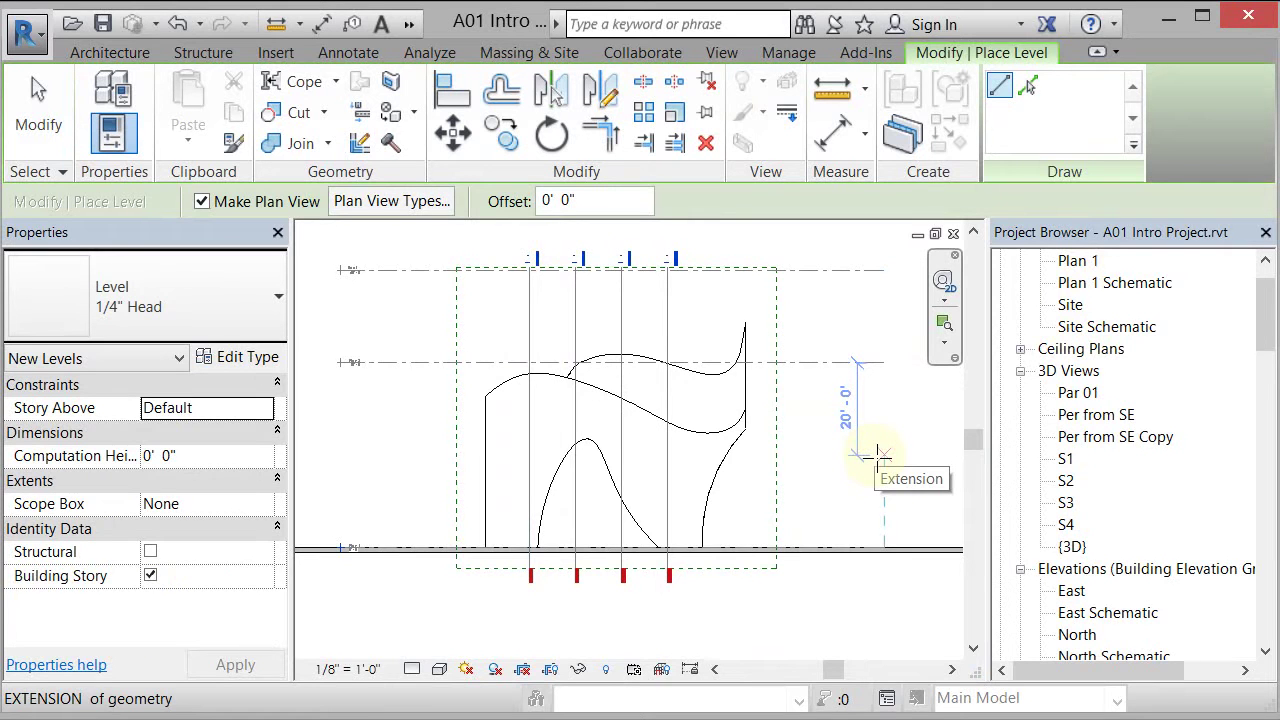
{"action": "left_click", "coordinate": [878, 456]}
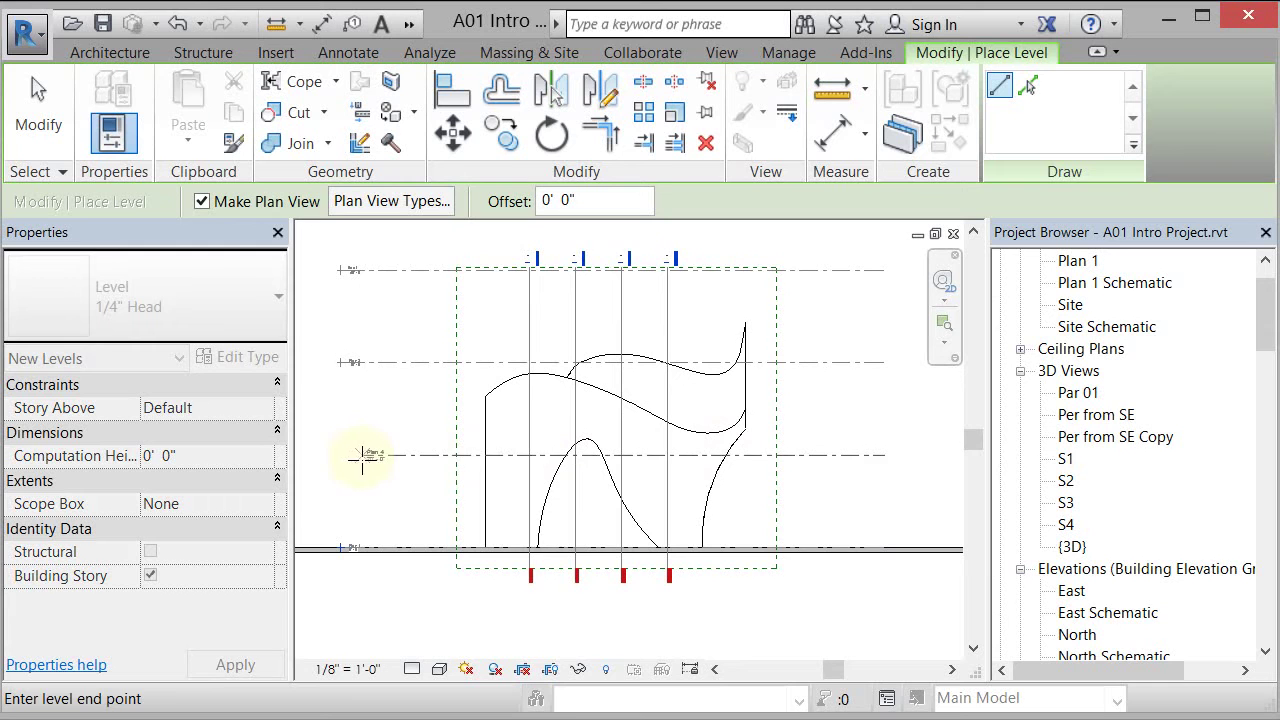
{"action": "left_click", "coordinate": [352, 455]}
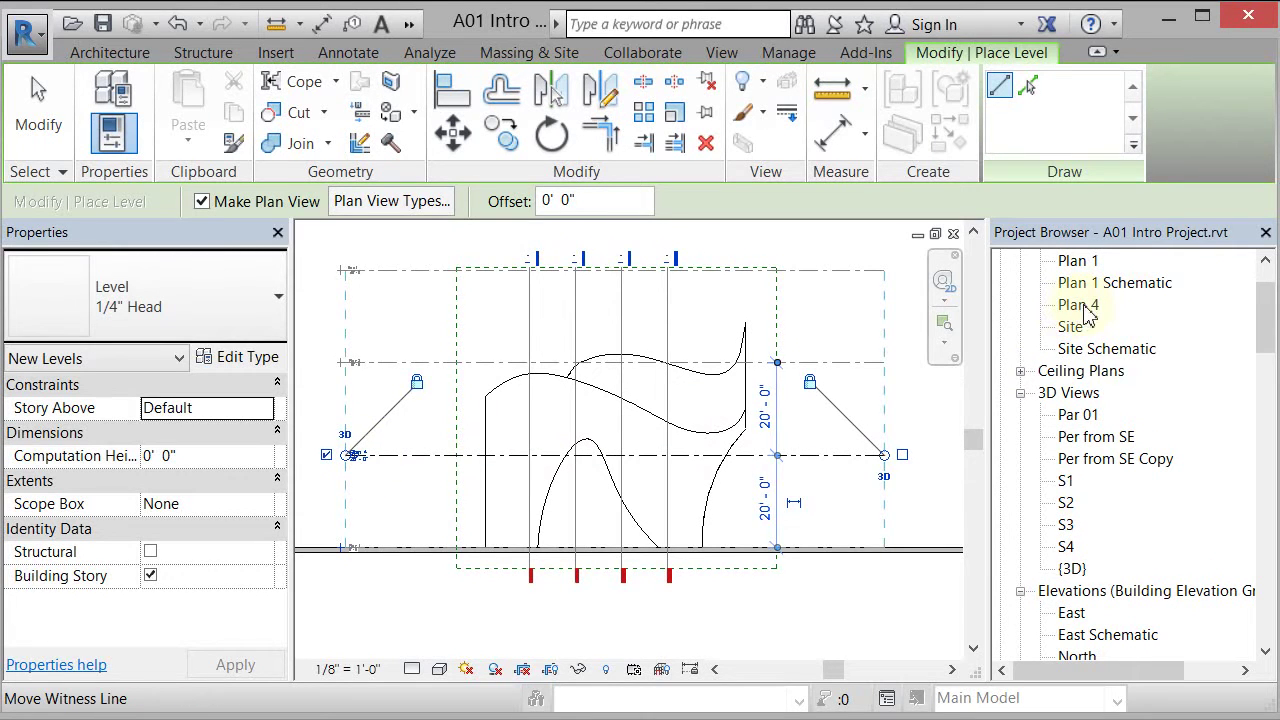
{"action": "left_click", "coordinate": [38, 110]}
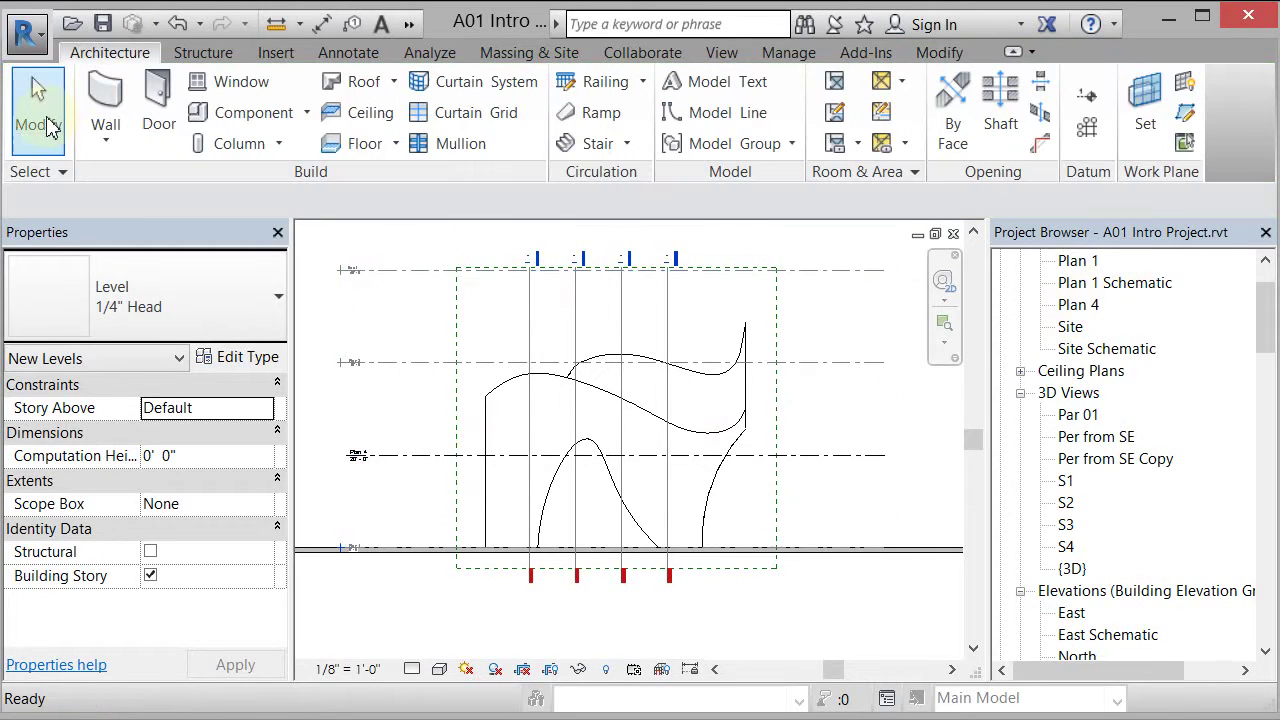
- Change the new Plan 4 level's type to Cross CG GR Head so it matches the other levels
{"action": "scroll", "coordinate": [357, 468], "scroll_direction": "up", "scroll_amount": 3}
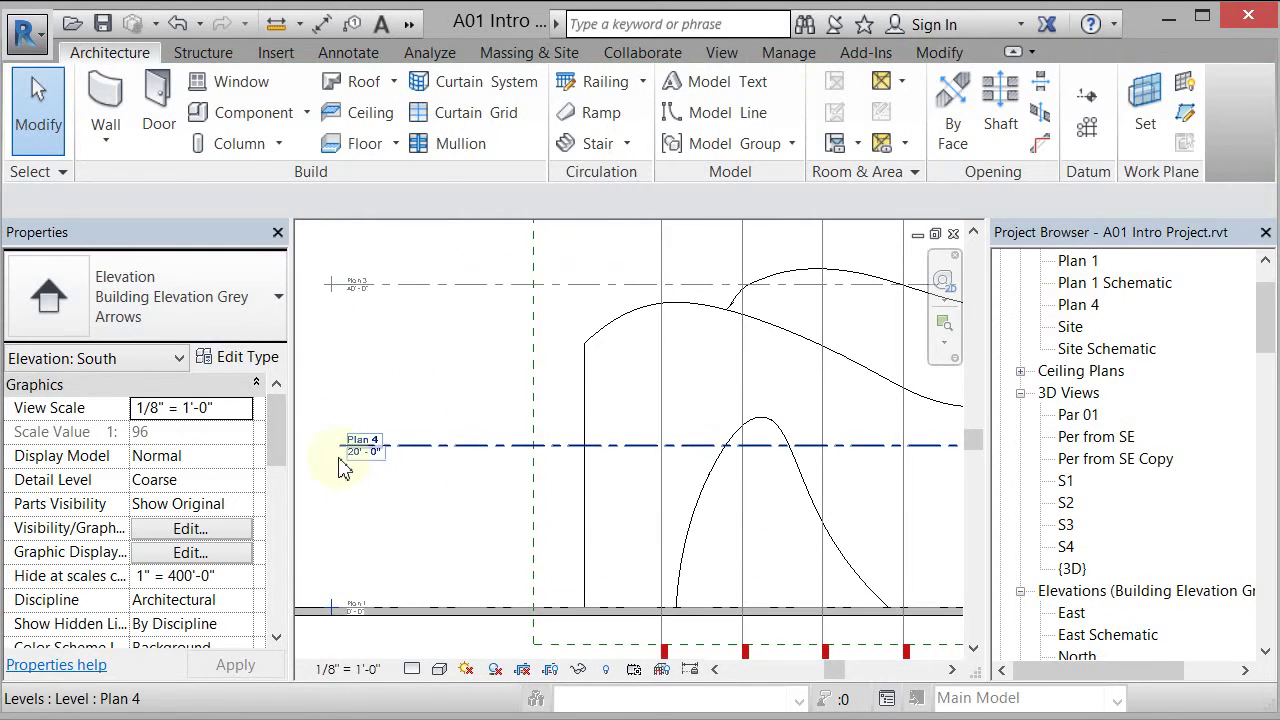
{"action": "scroll", "coordinate": [337, 463], "scroll_direction": "up", "scroll_amount": 3}
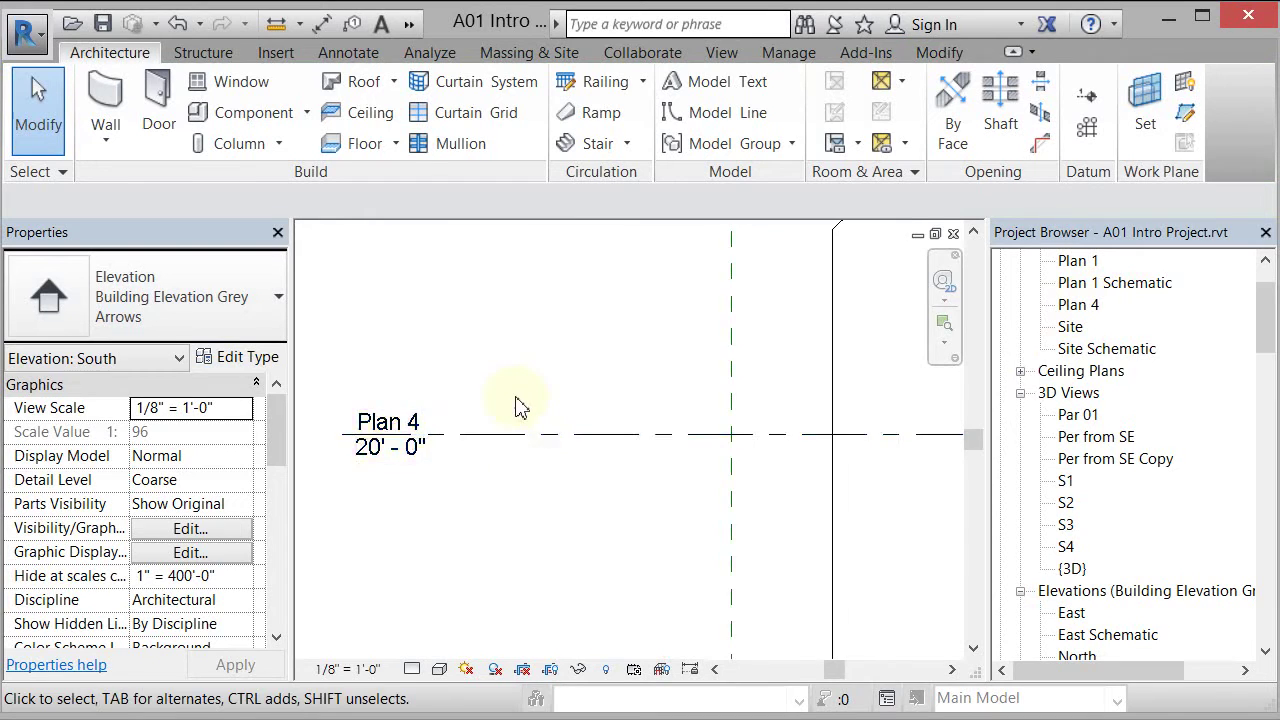
{"action": "scroll", "coordinate": [510, 430], "scroll_direction": "down", "scroll_amount": 2}
{"action": "scroll", "coordinate": [495, 436], "scroll_direction": "down", "scroll_amount": 2}
{"action": "middle_click_drag", "start_coordinate": [491, 434], "coordinate": [508, 447]}
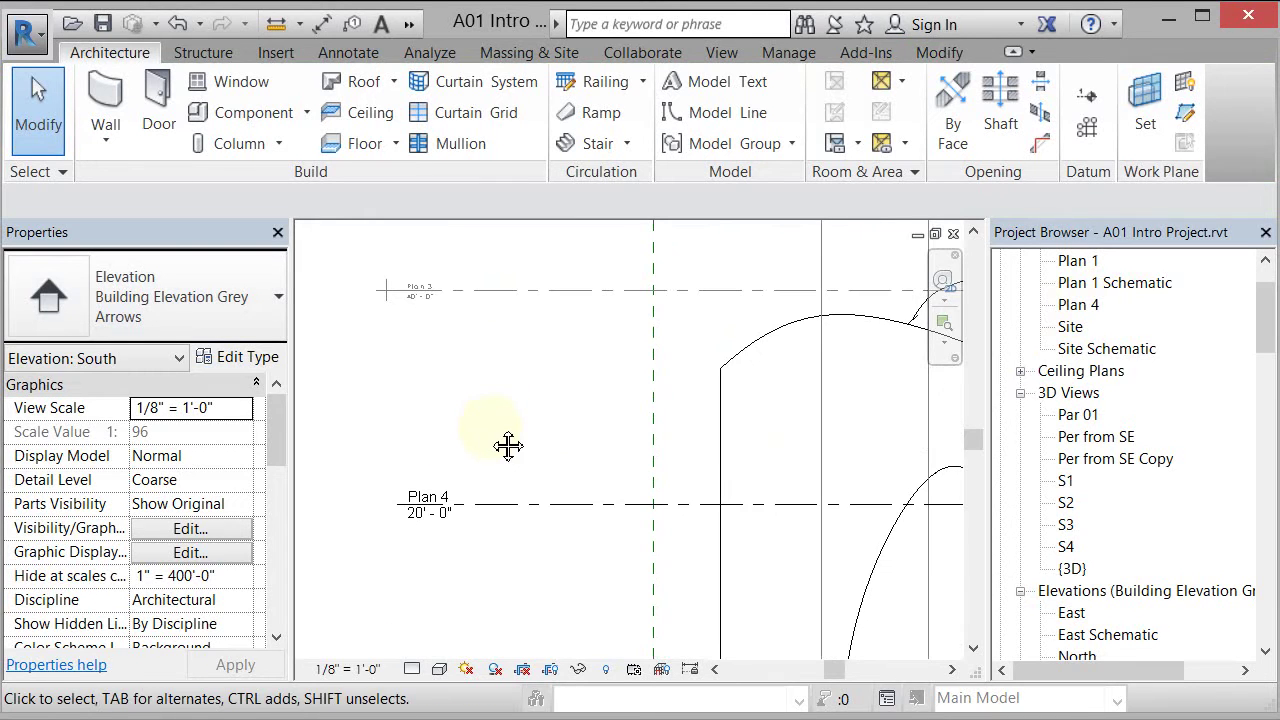
{"action": "left_click", "coordinate": [514, 507]}
{"action": "left_click", "coordinate": [248, 314]}
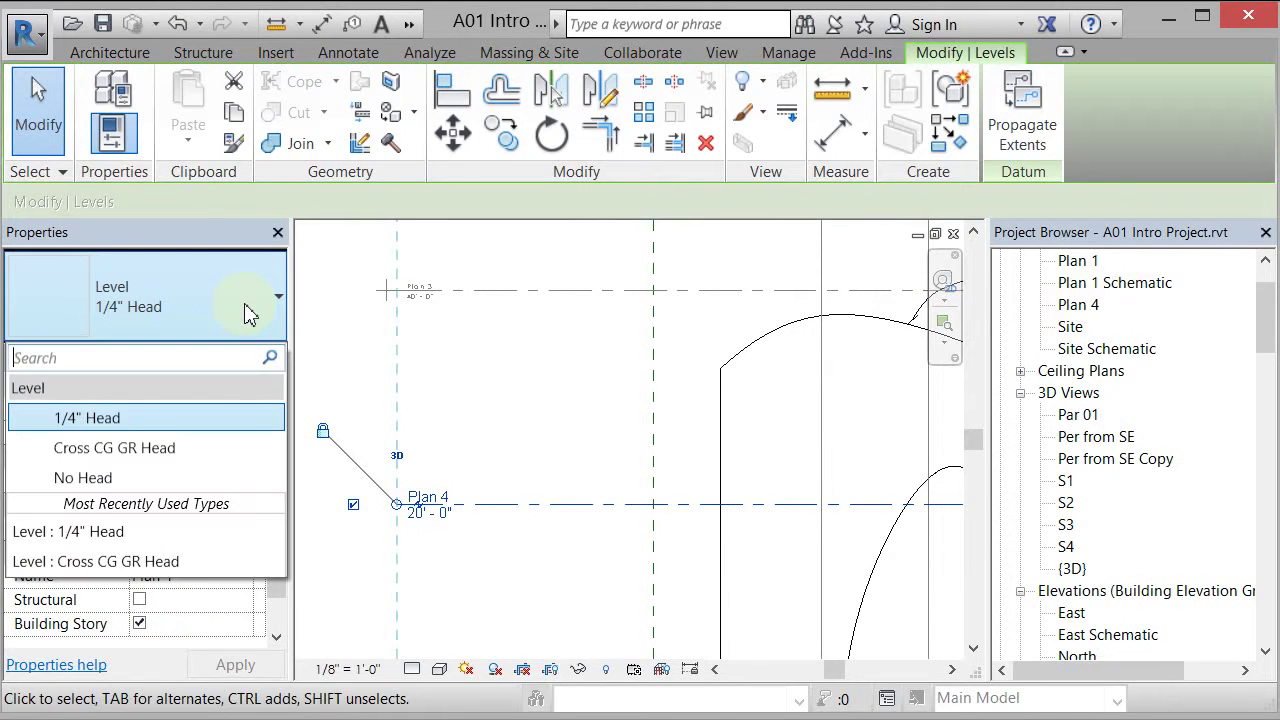
{"action": "key", "text": "Escape"}
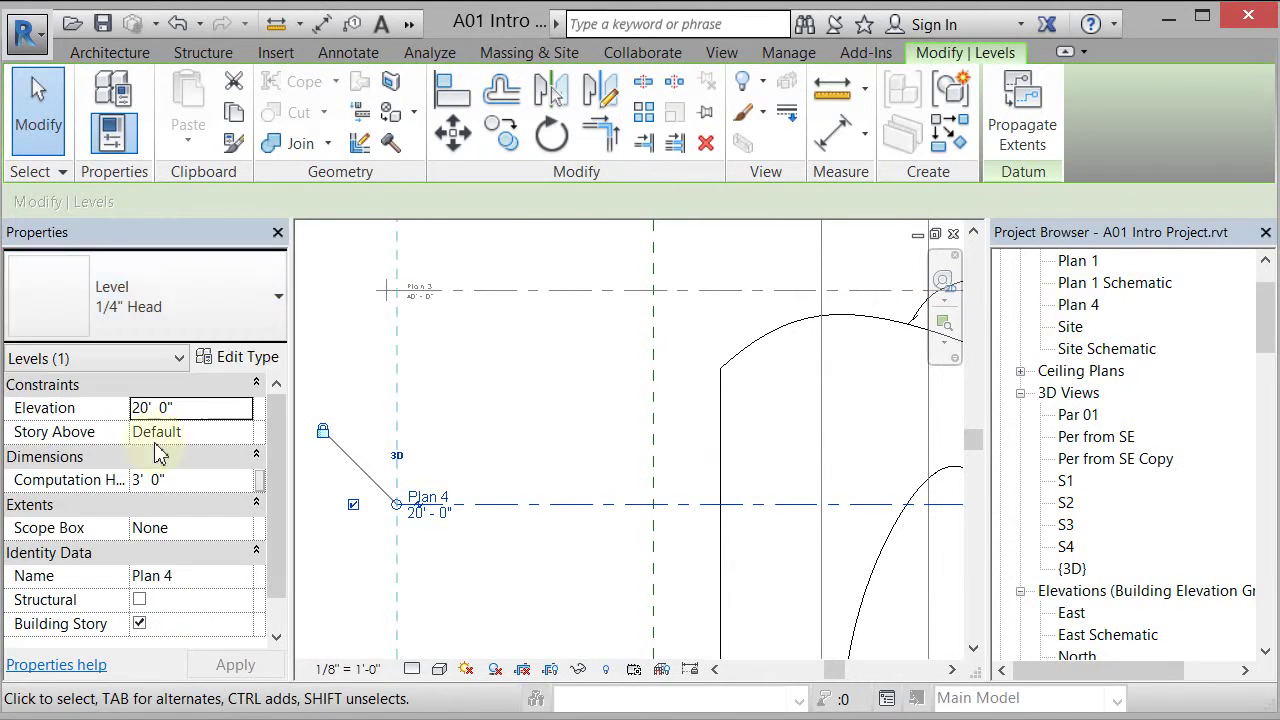
{"action": "left_click", "coordinate": [452, 423]}
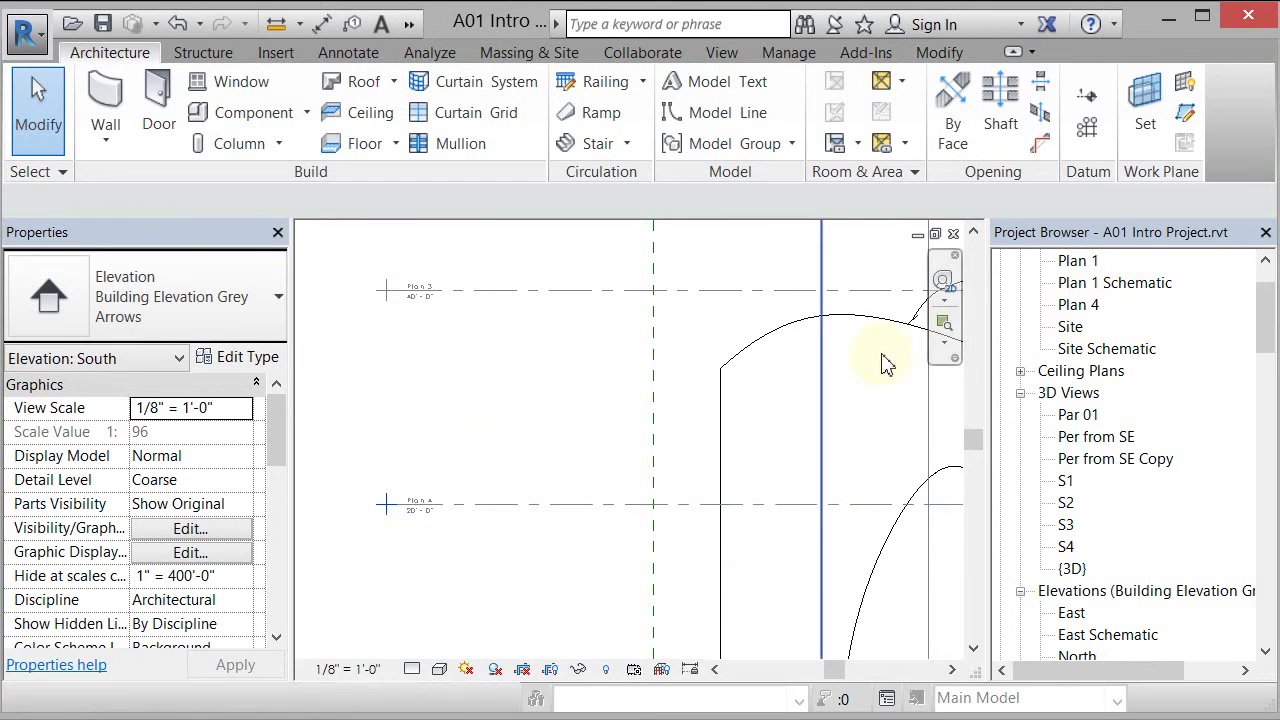
- Open the Plan 4 floor plan view
{"action": "left_click", "coordinate": [1078, 306]}
{"action": "double_click", "coordinate": [1078, 306]}
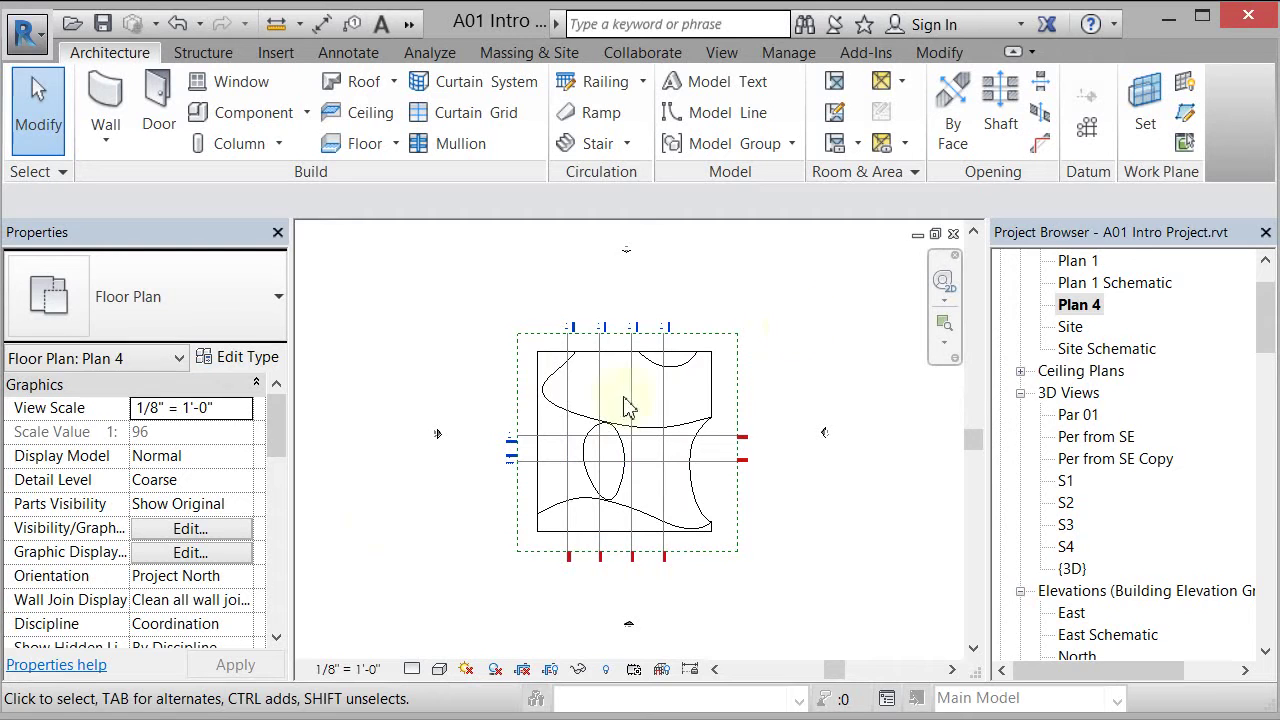
- Review the Plan 4 floor plan's view range and its view depth level options, leaving the settings as they are
{"action": "left_click_drag", "start_coordinate": [276, 440], "coordinate": [276, 520]}
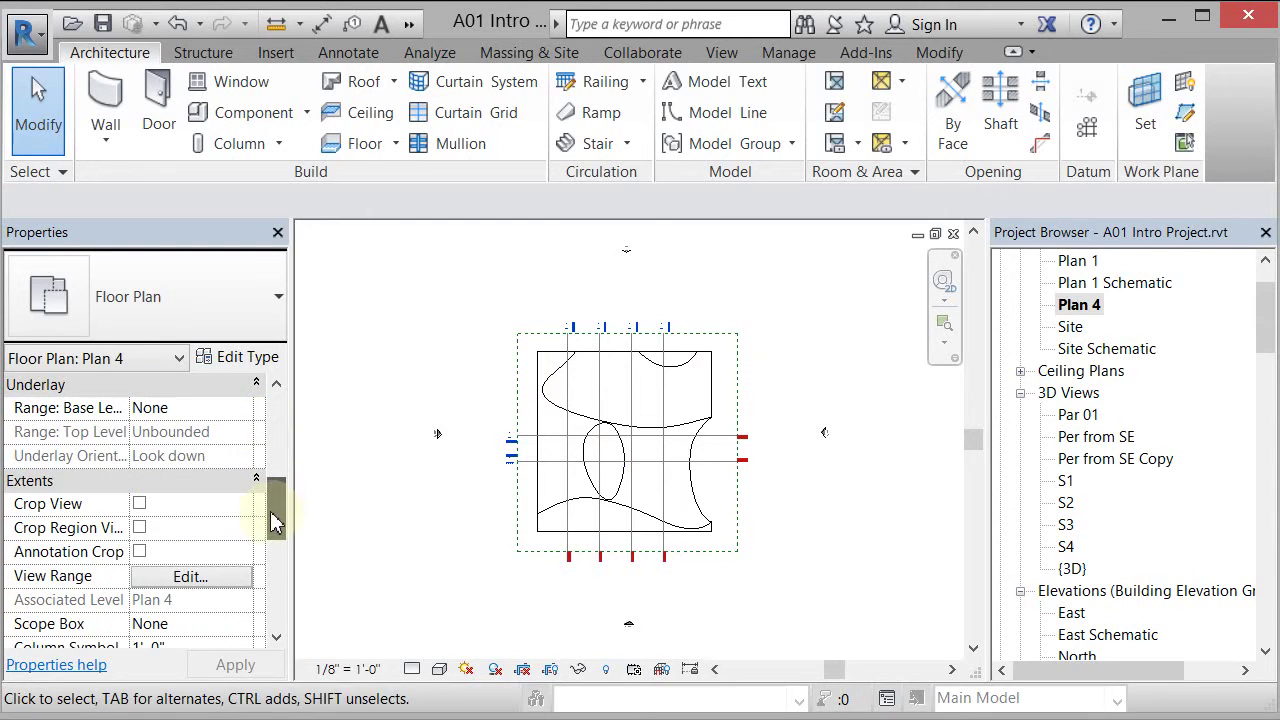
{"action": "left_click", "coordinate": [189, 576]}
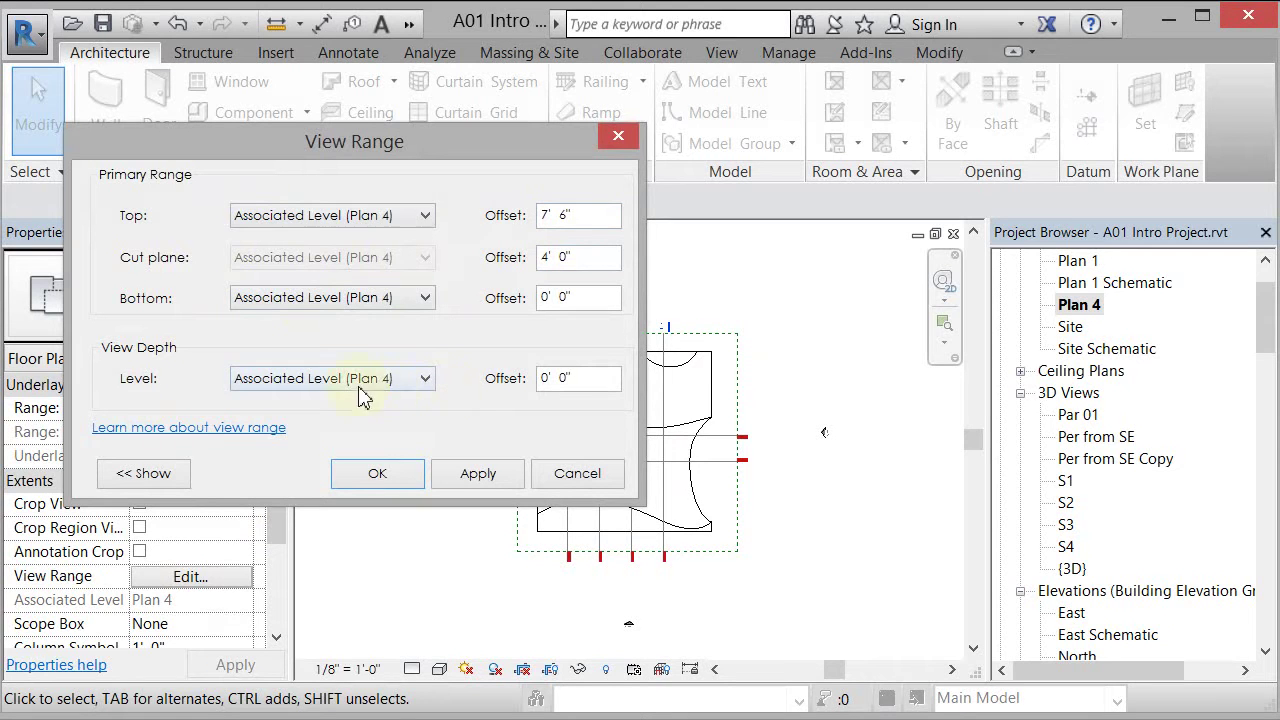
{"action": "left_click", "coordinate": [424, 385]}
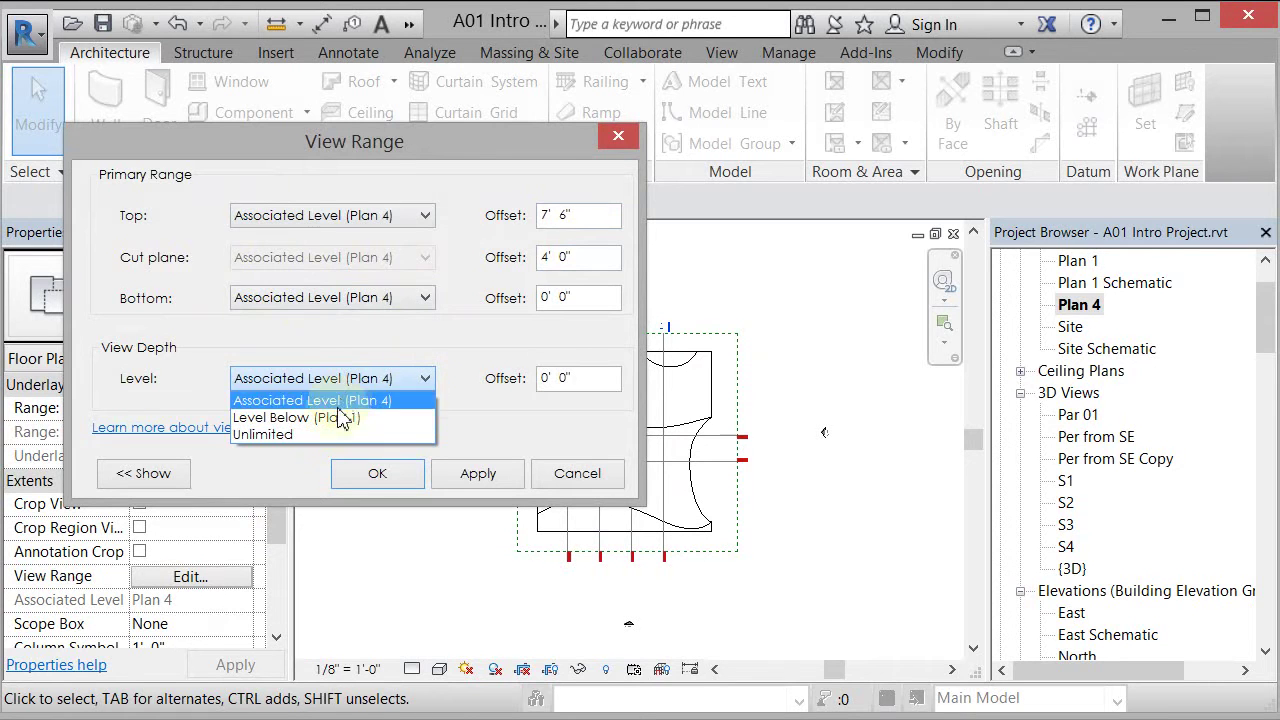
{"action": "left_click", "coordinate": [522, 448]}
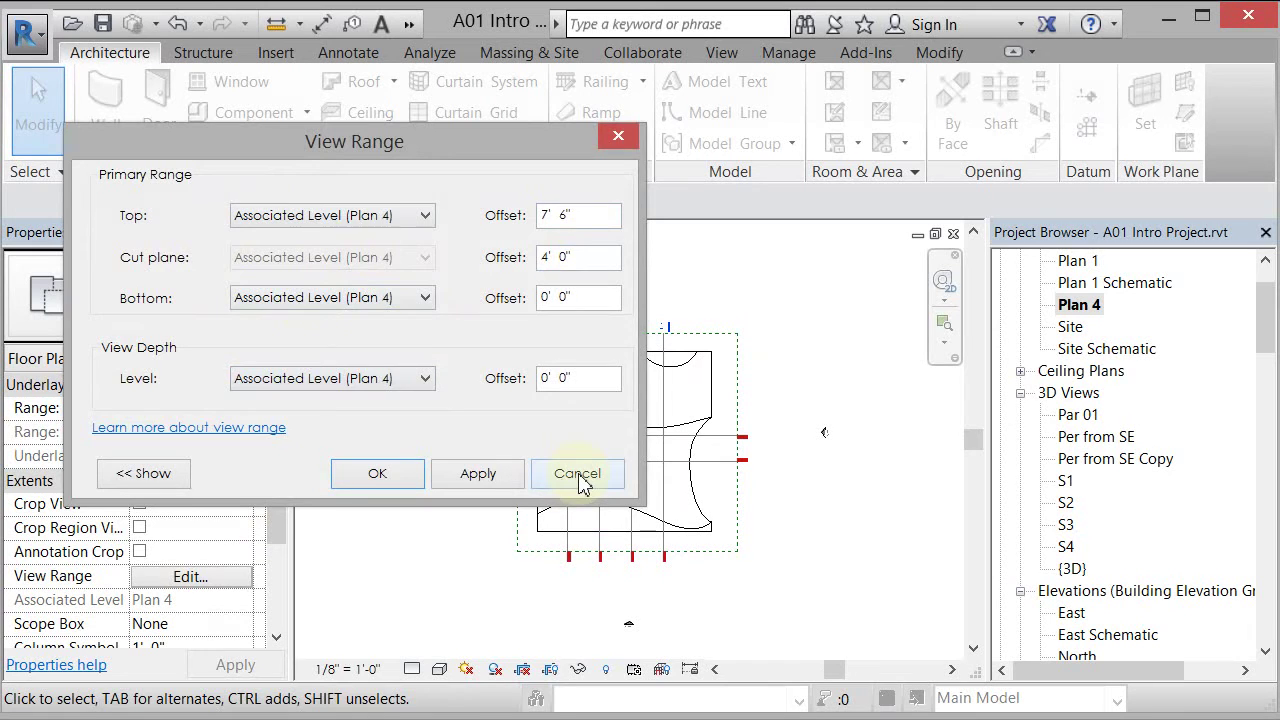
{"action": "left_click", "coordinate": [580, 477]}
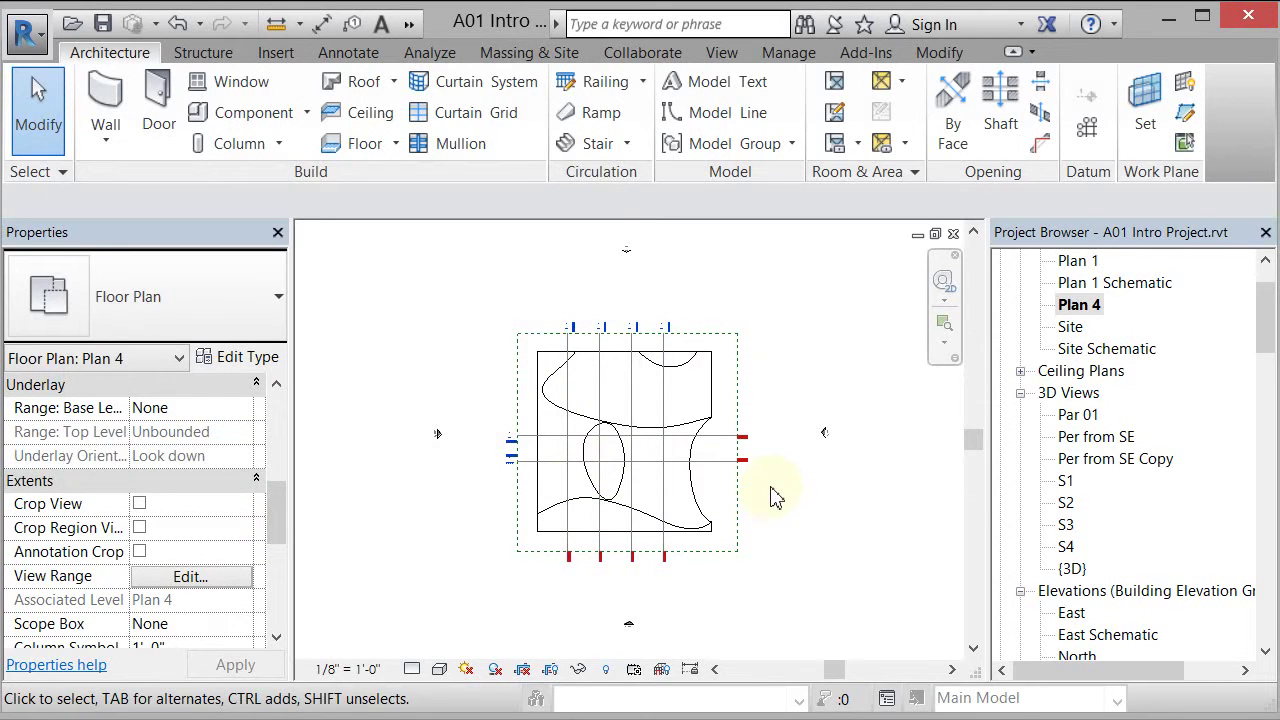
- Rename the Plan 4 floor plan view to Plan 2, applying the new name to the corresponding level and views
{"action": "right_click", "coordinate": [1072, 306]}
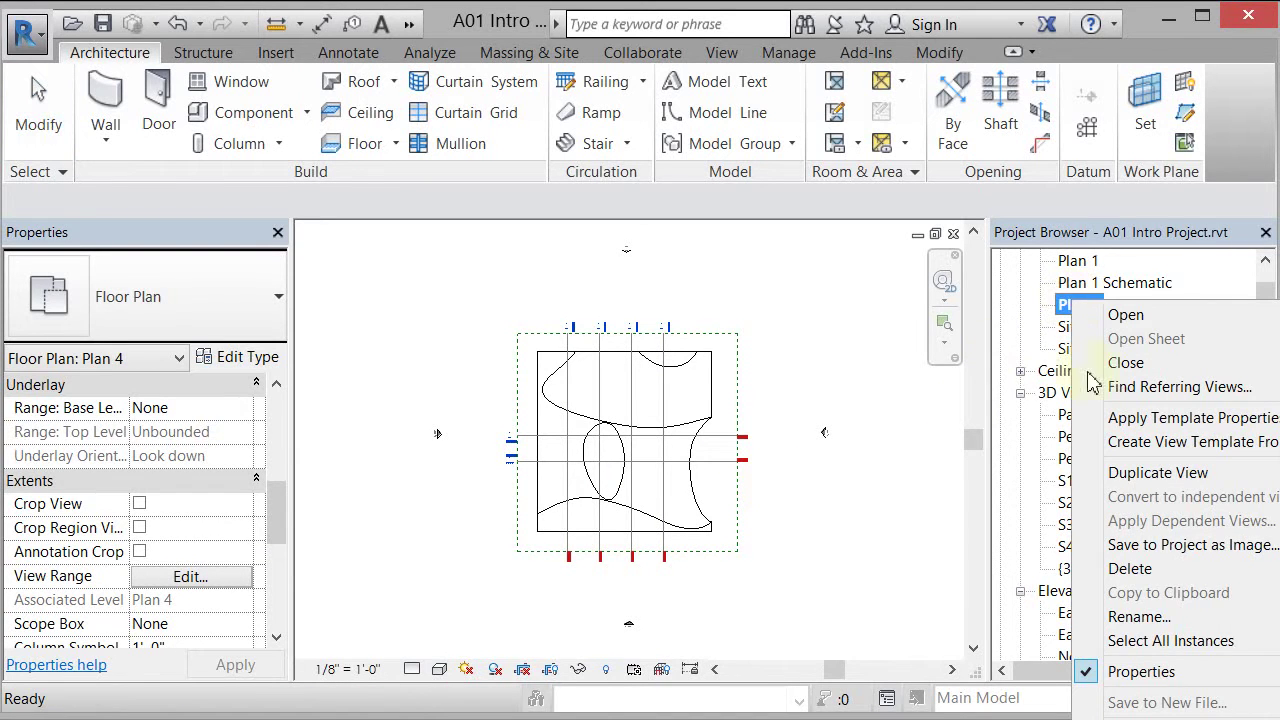
{"action": "left_click", "coordinate": [1132, 617]}
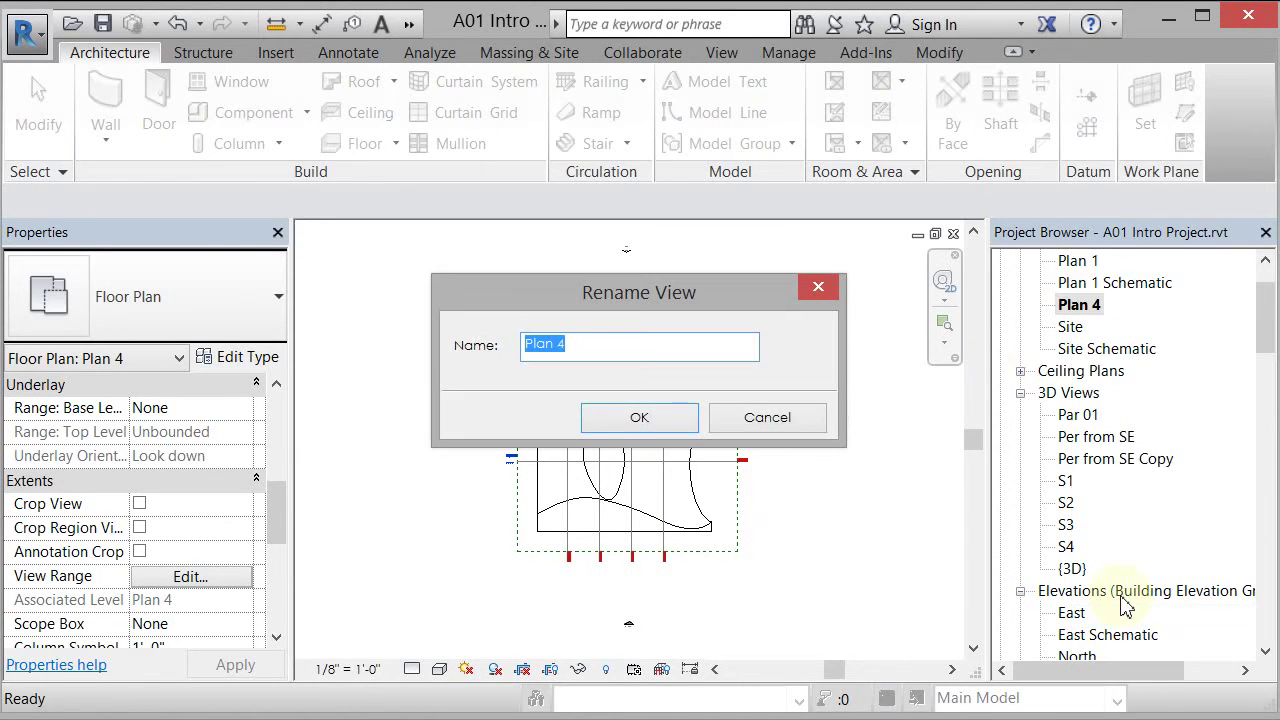
{"action": "type", "text": "Pl"}
{"action": "key", "text": "Return"}
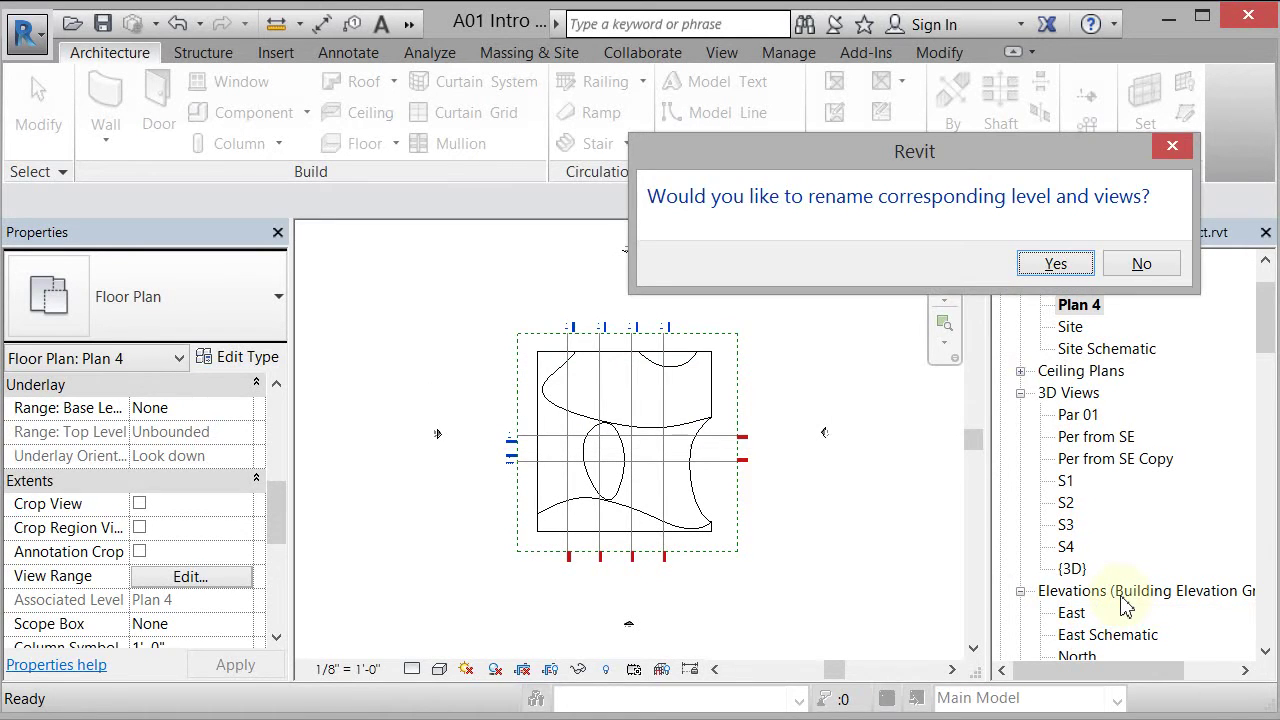
{"action": "left_click", "coordinate": [1057, 265]}
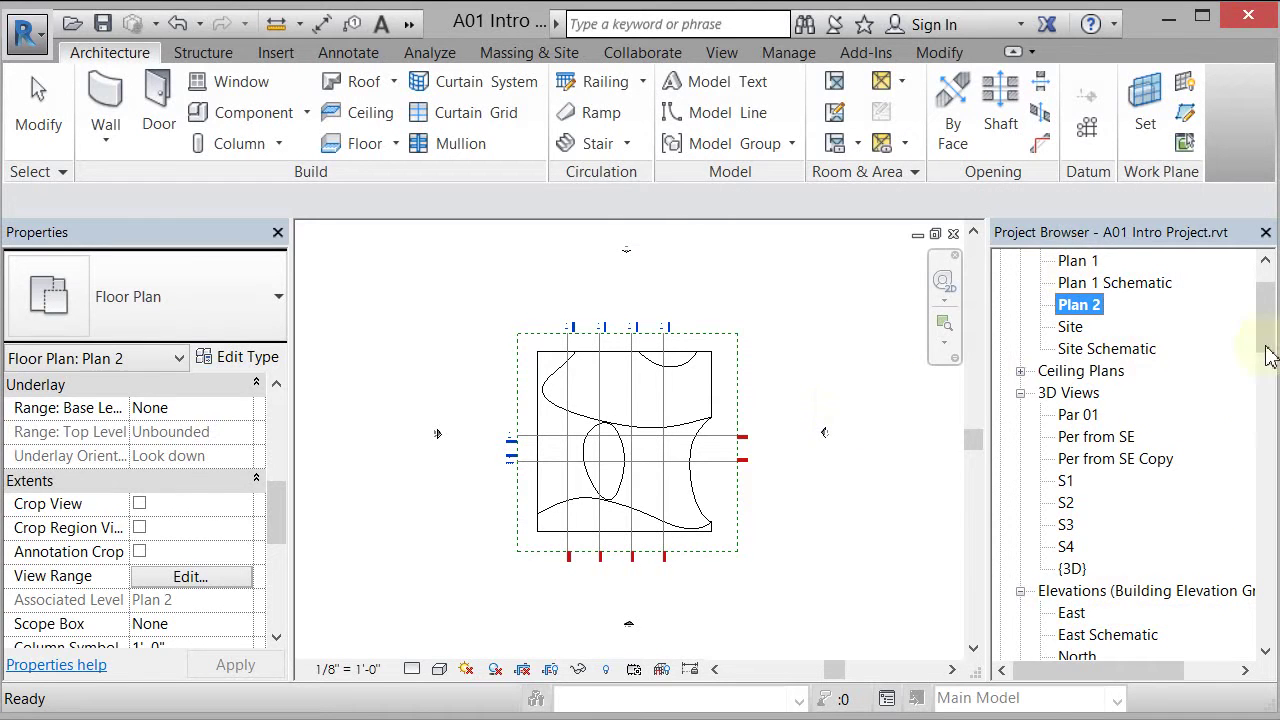
- Check the renamed level's label in the South elevation and close that view
{"action": "left_click_drag", "start_coordinate": [1270, 340], "coordinate": [1270, 385]}
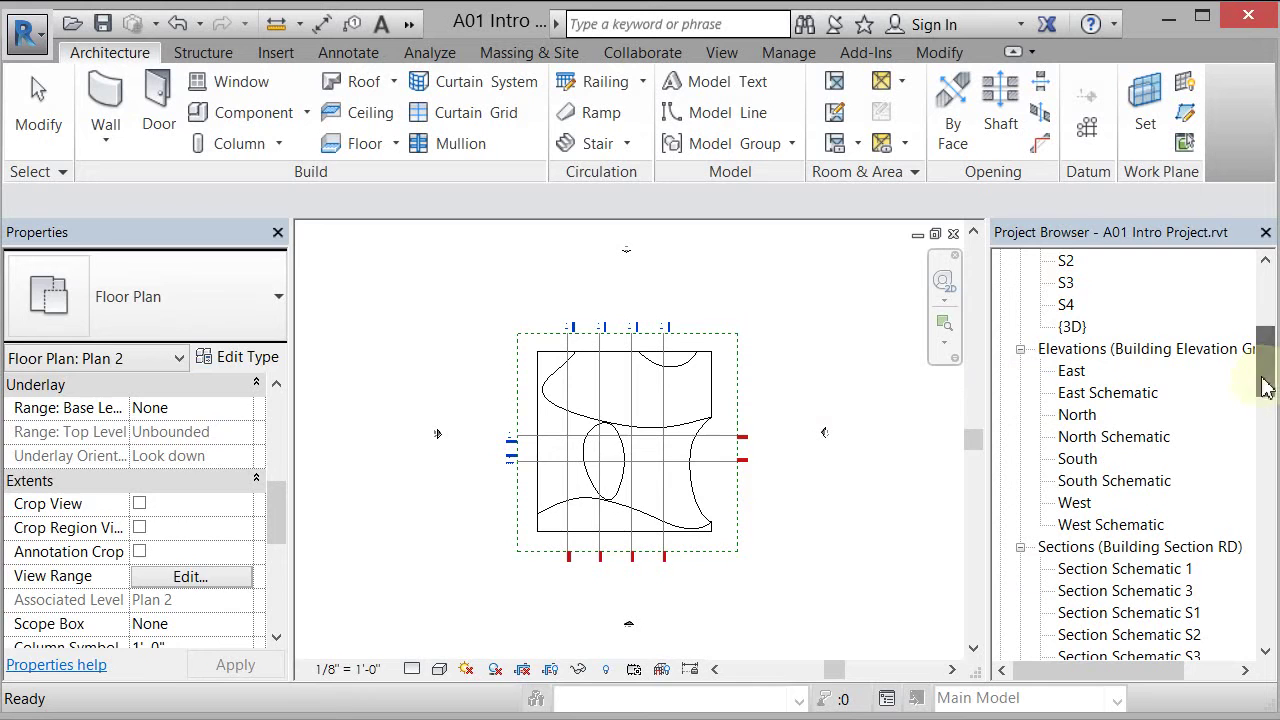
{"action": "double_click", "coordinate": [1077, 458]}
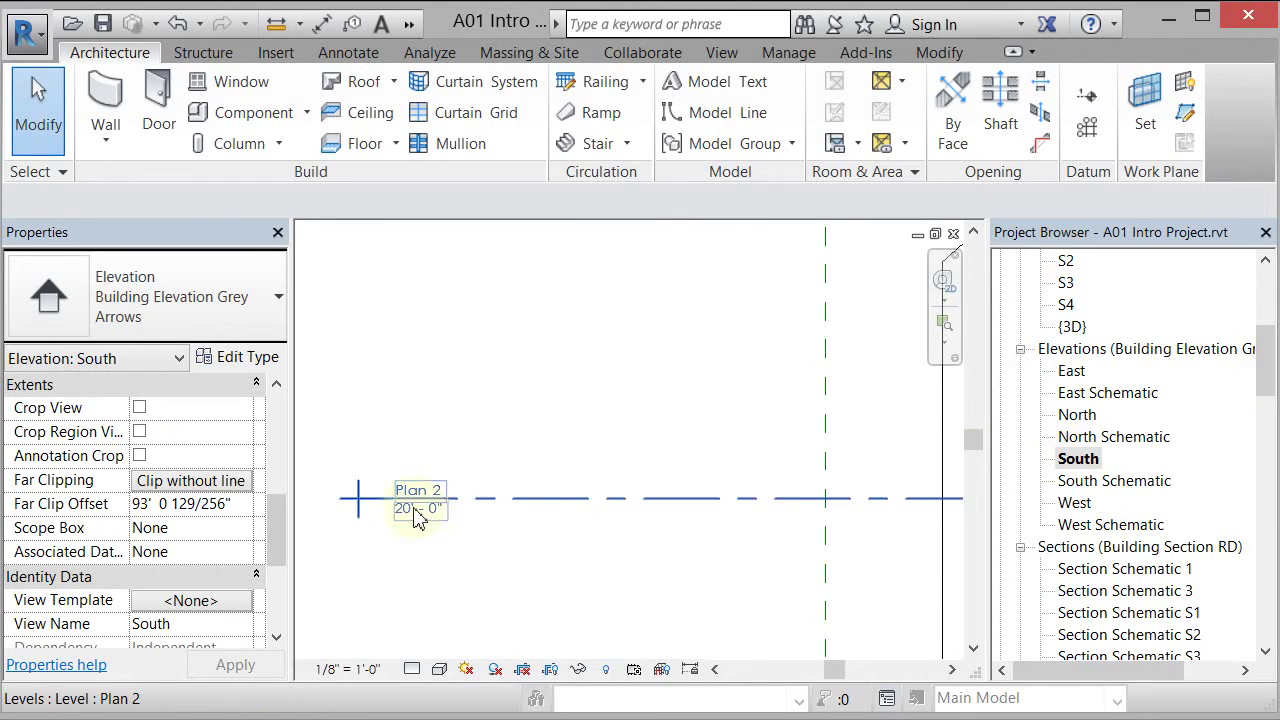
{"action": "scroll", "coordinate": [418, 510], "scroll_direction": "down", "scroll_amount": 2}
{"action": "scroll", "coordinate": [426, 450], "scroll_direction": "down", "scroll_amount": 2}
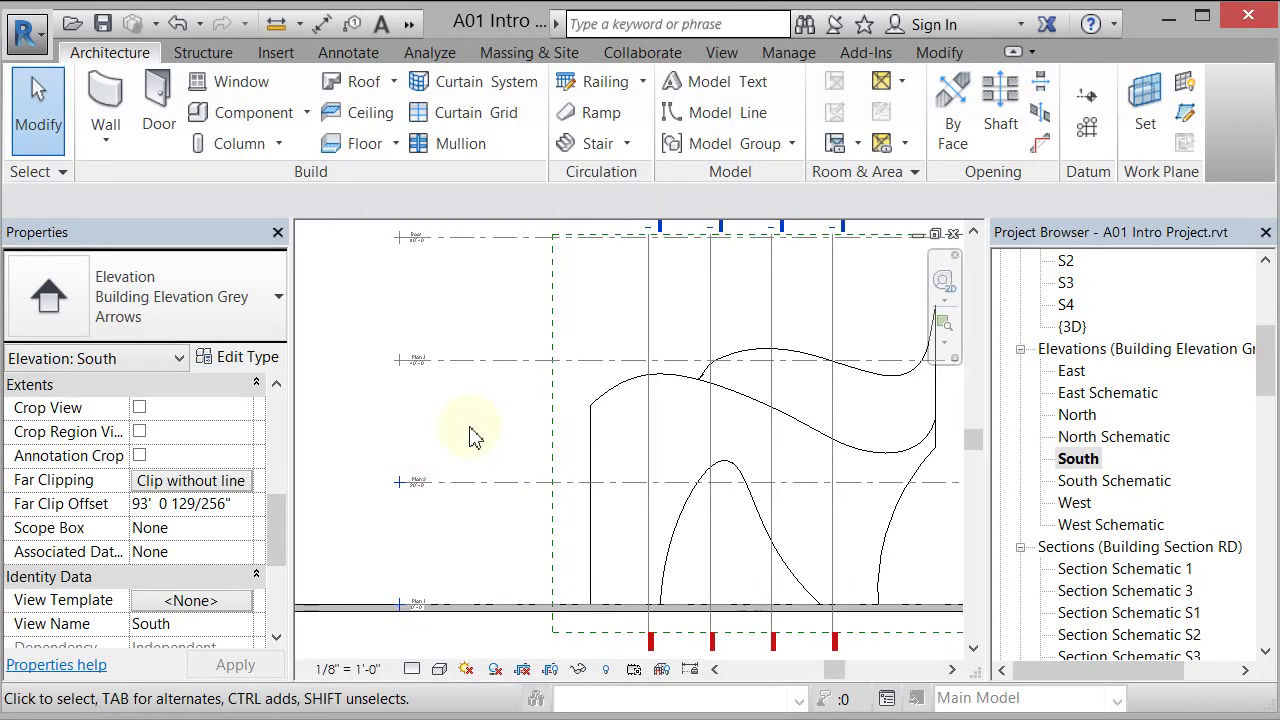
{"action": "left_click", "coordinate": [953, 234]}
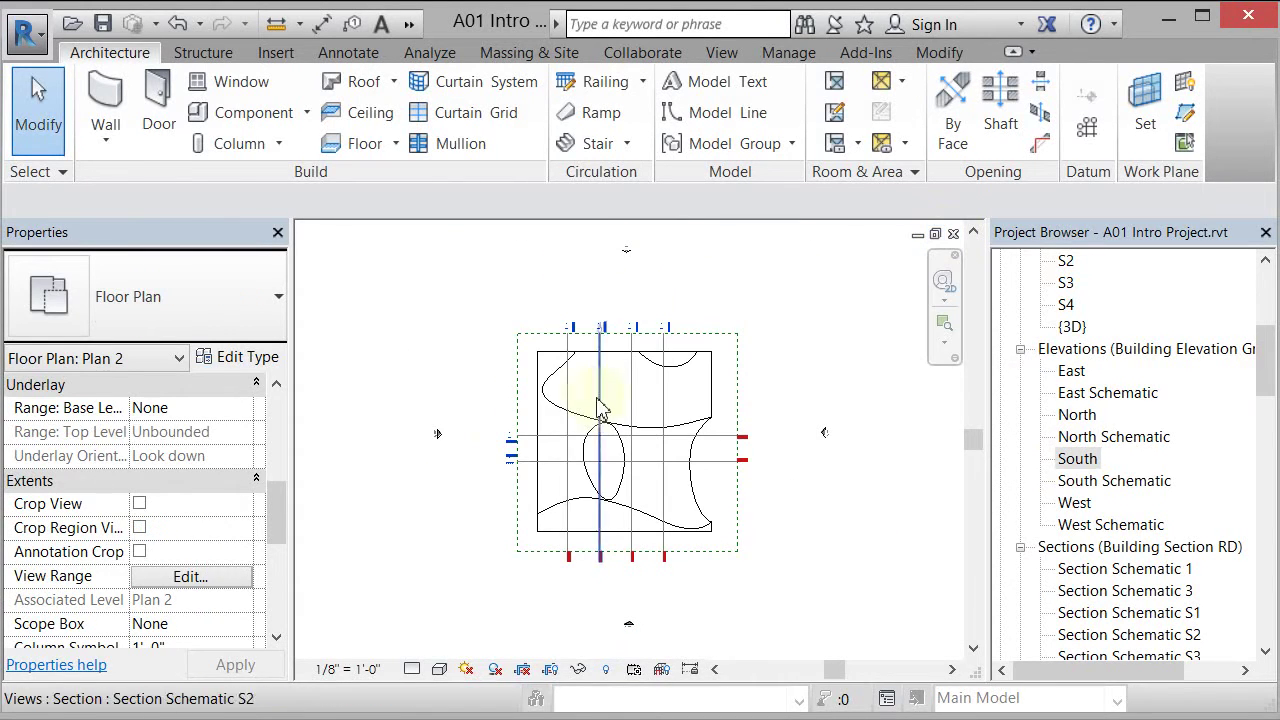
- Inspect the building outline in the Plan 2 floor plan, up close around the curved notch along its upper edge
{"action": "scroll", "coordinate": [598, 450], "scroll_direction": "up", "scroll_amount": 2}
{"action": "scroll", "coordinate": [598, 450], "scroll_direction": "up", "scroll_amount": 1}
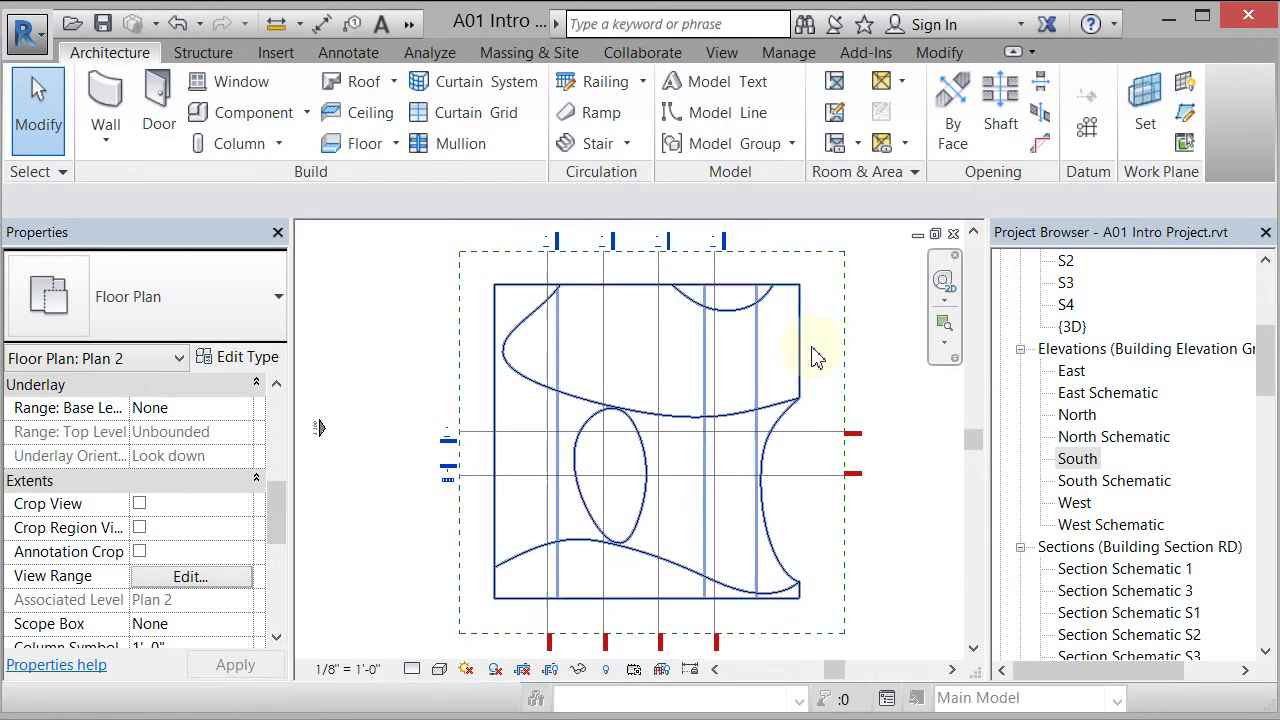
{"action": "scroll", "coordinate": [797, 290], "scroll_direction": "up", "scroll_amount": 5}
{"action": "scroll", "coordinate": [742, 320], "scroll_direction": "up", "scroll_amount": 3}
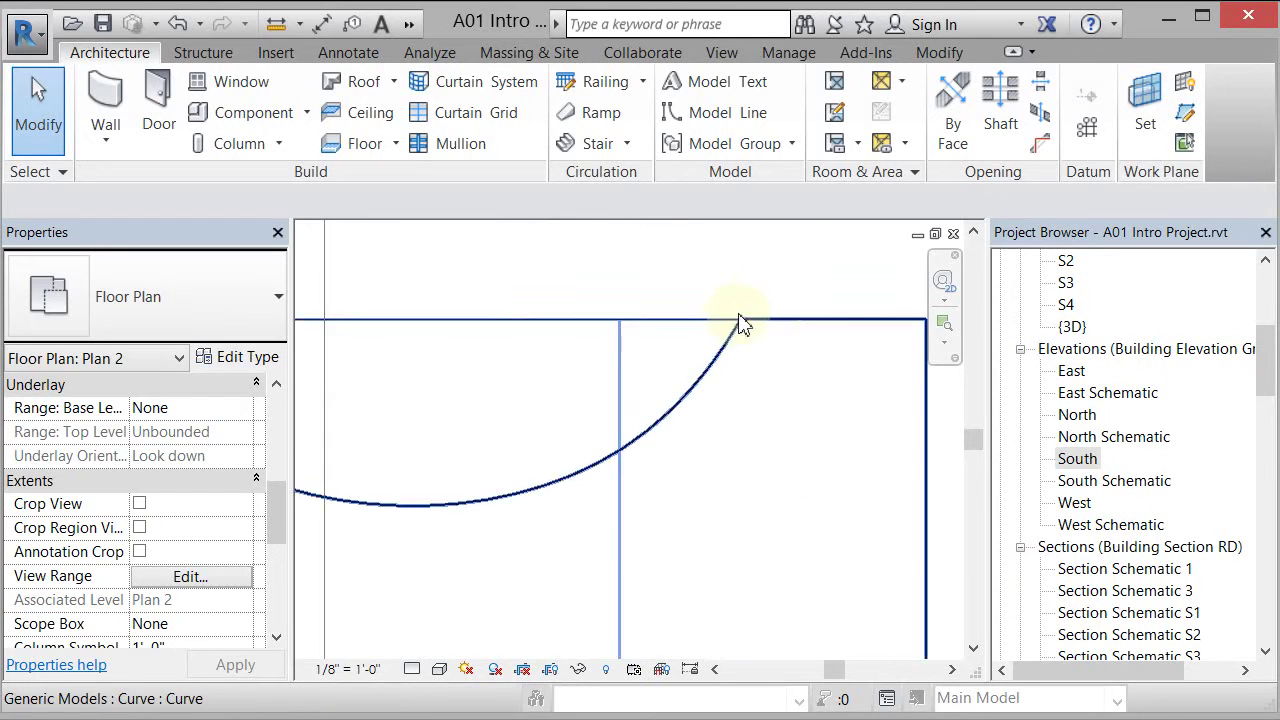
{"action": "scroll", "coordinate": [745, 316], "scroll_direction": "down", "scroll_amount": 6}
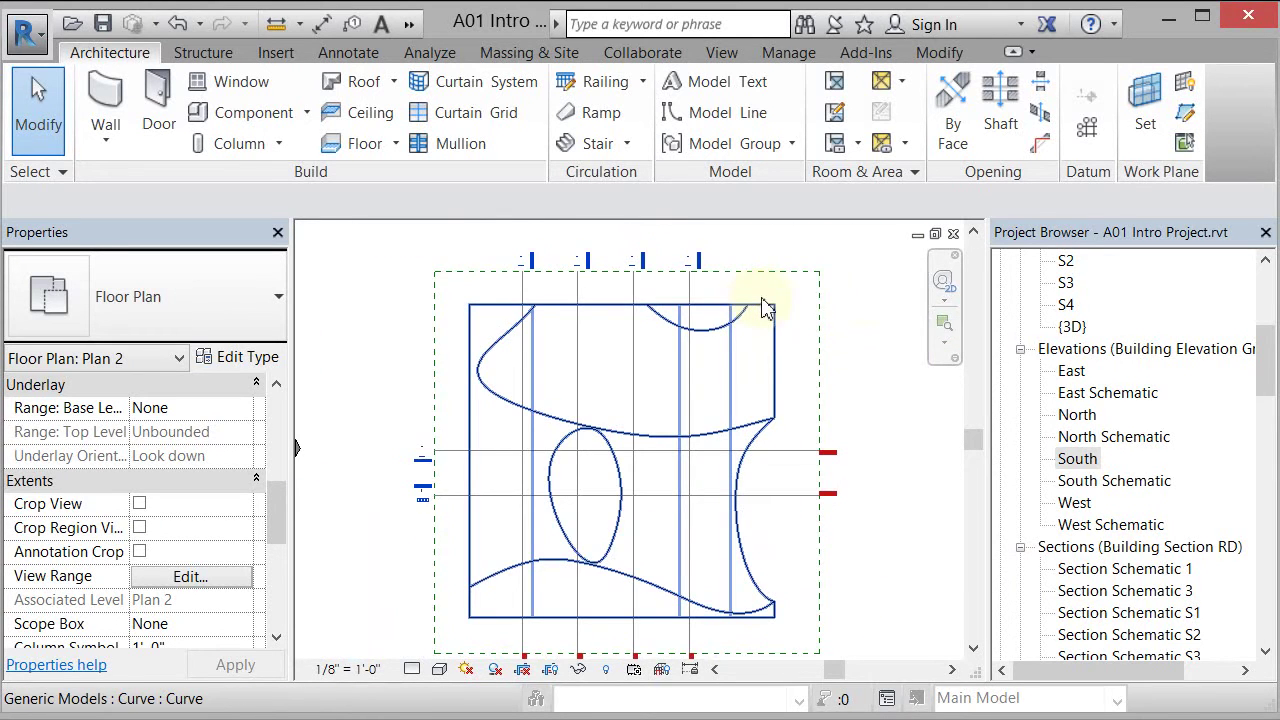
{"action": "scroll", "coordinate": [636, 278], "scroll_direction": "down", "scroll_amount": 1}
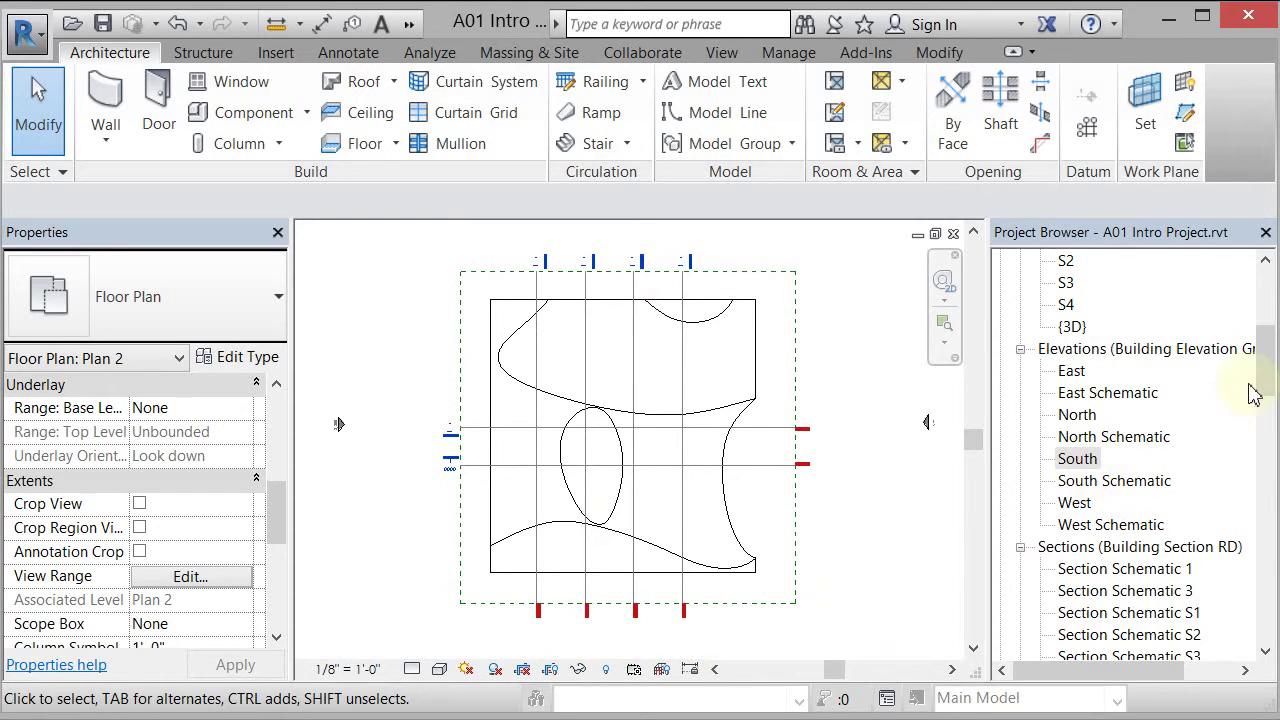
- Duplicate the Plan 2 floor plan view without detailing
{"action": "left_click_drag", "start_coordinate": [1270, 372], "coordinate": [1220, 338]}
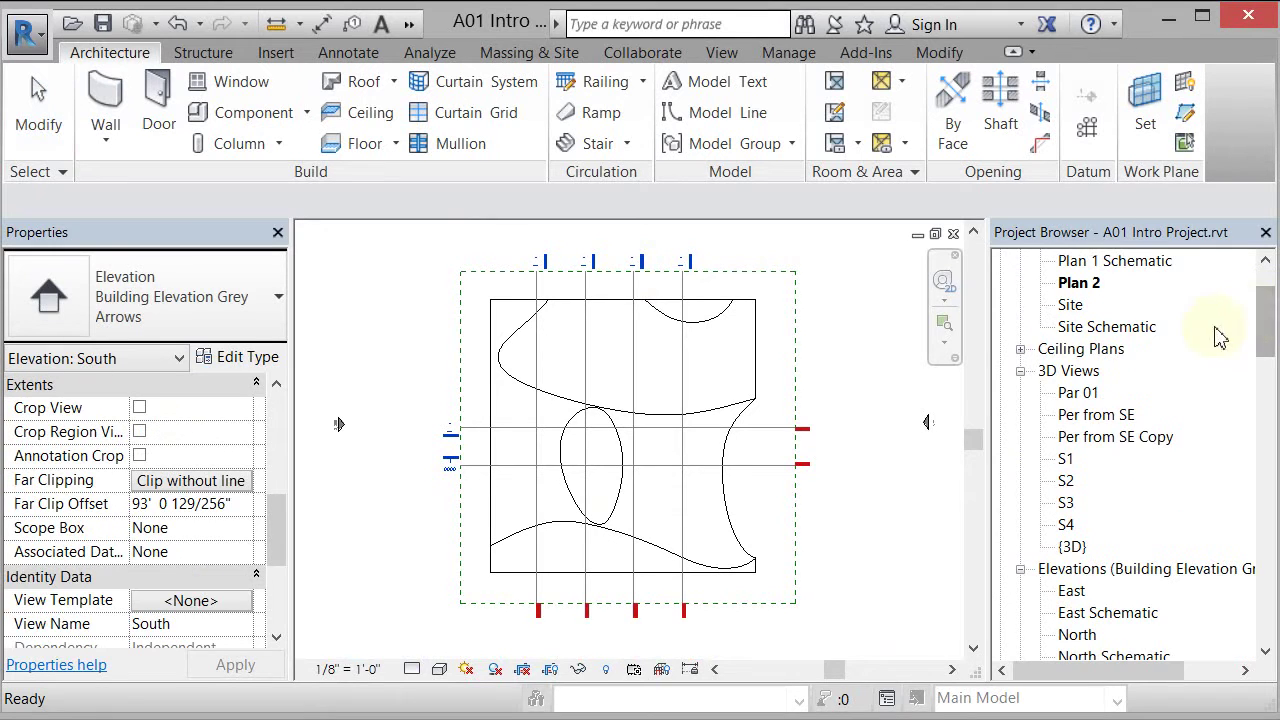
{"action": "left_click", "coordinate": [1088, 288]}
{"action": "right_click", "coordinate": [1094, 292]}
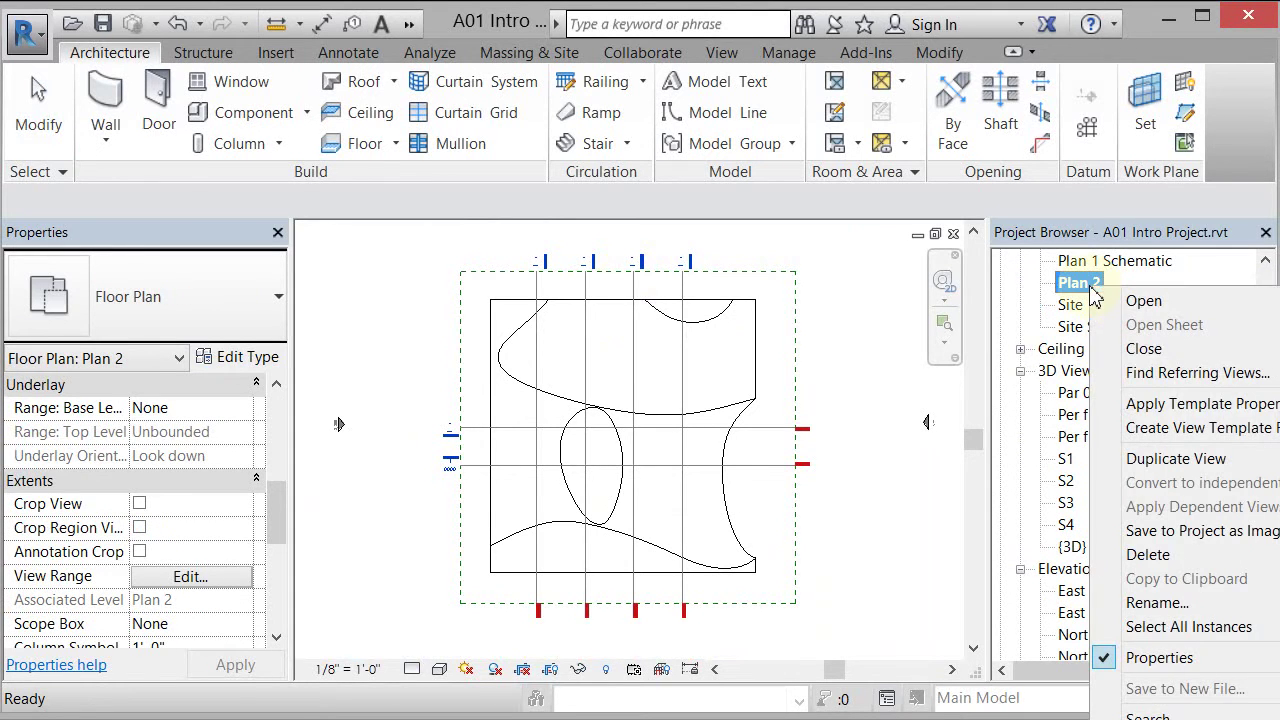
{"action": "mouse_move", "coordinate": [1125, 462]}
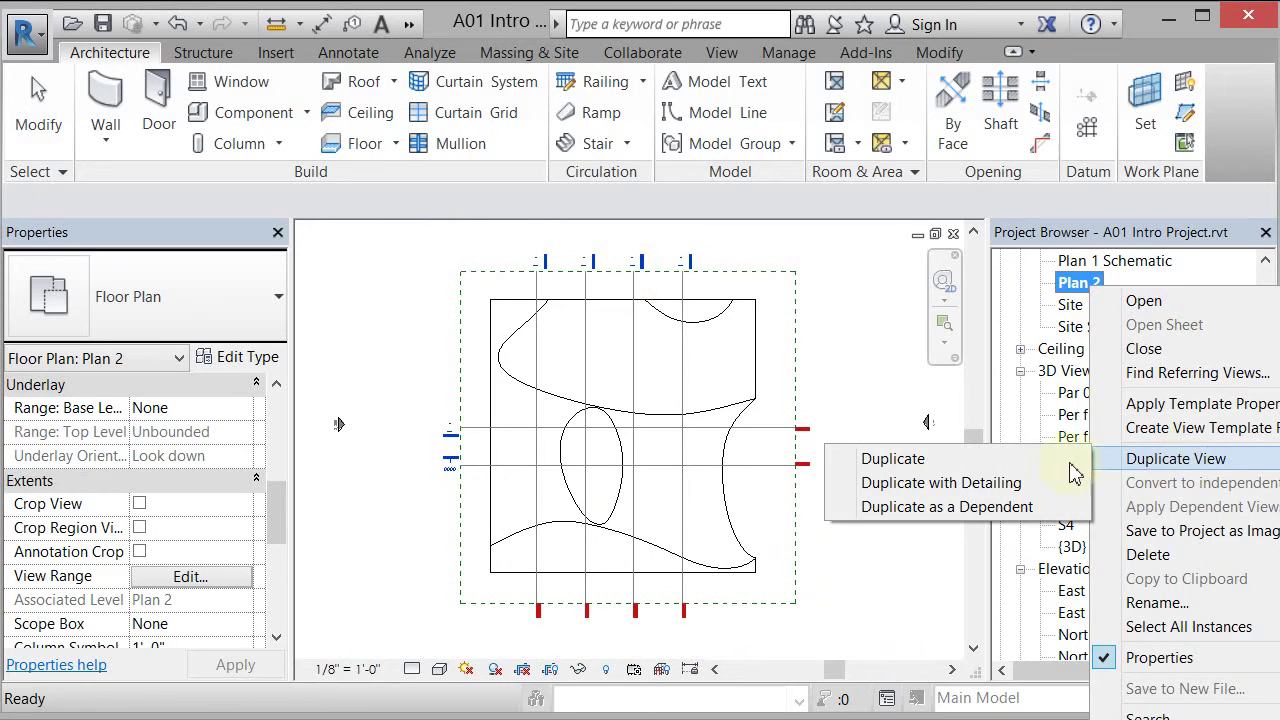
{"action": "left_click", "coordinate": [933, 462]}
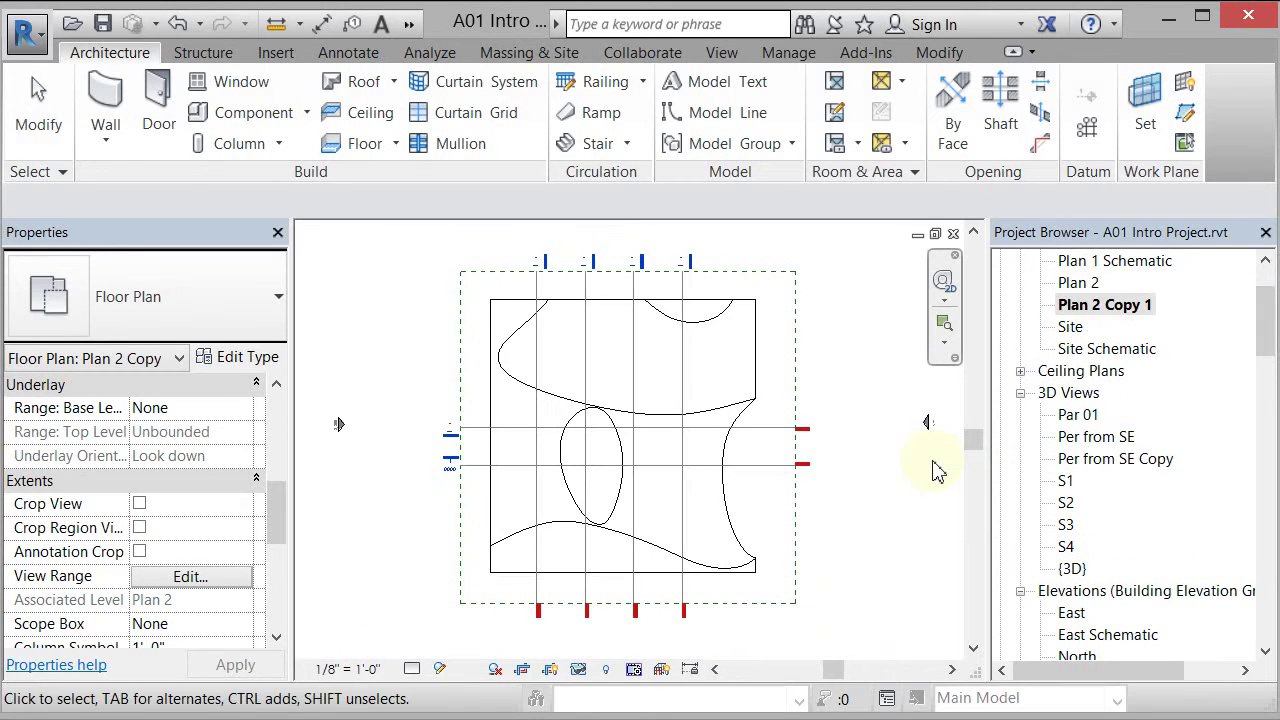
- Rename the duplicated floor plan view to Plan 2 Schematic
{"action": "left_click", "coordinate": [1084, 306]}
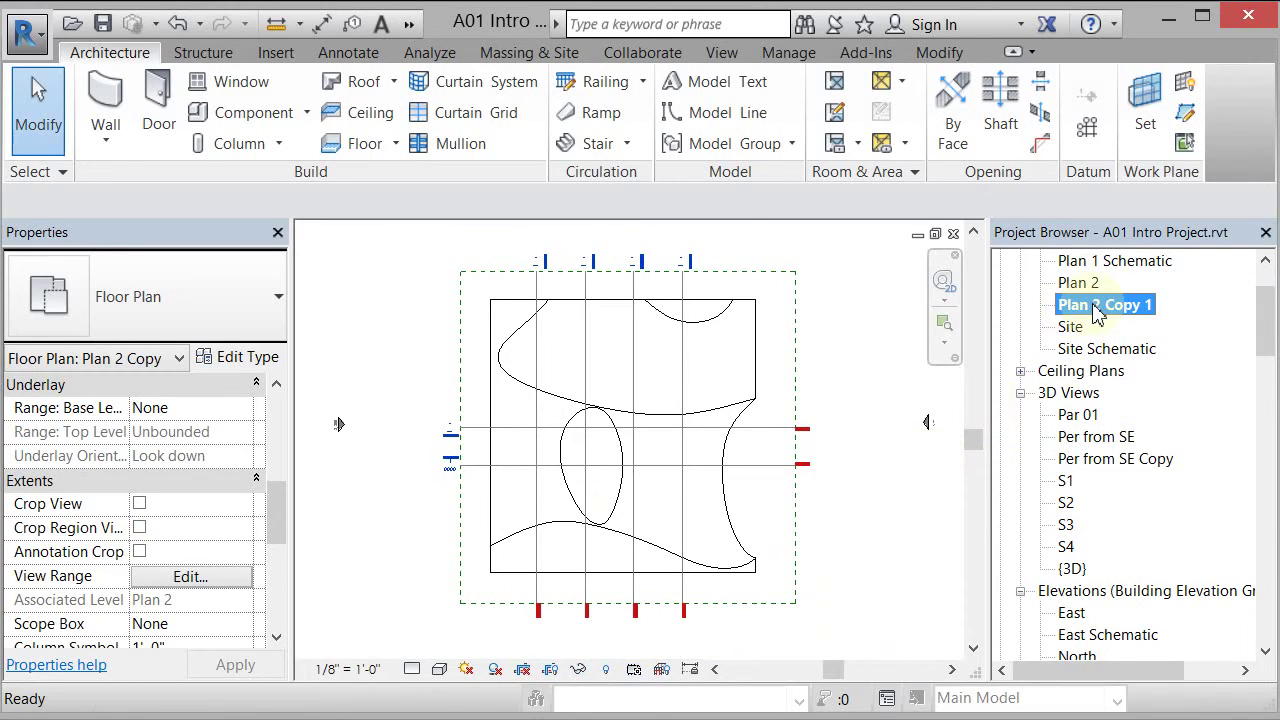
{"action": "right_click", "coordinate": [1094, 305]}
{"action": "left_click", "coordinate": [1158, 618]}
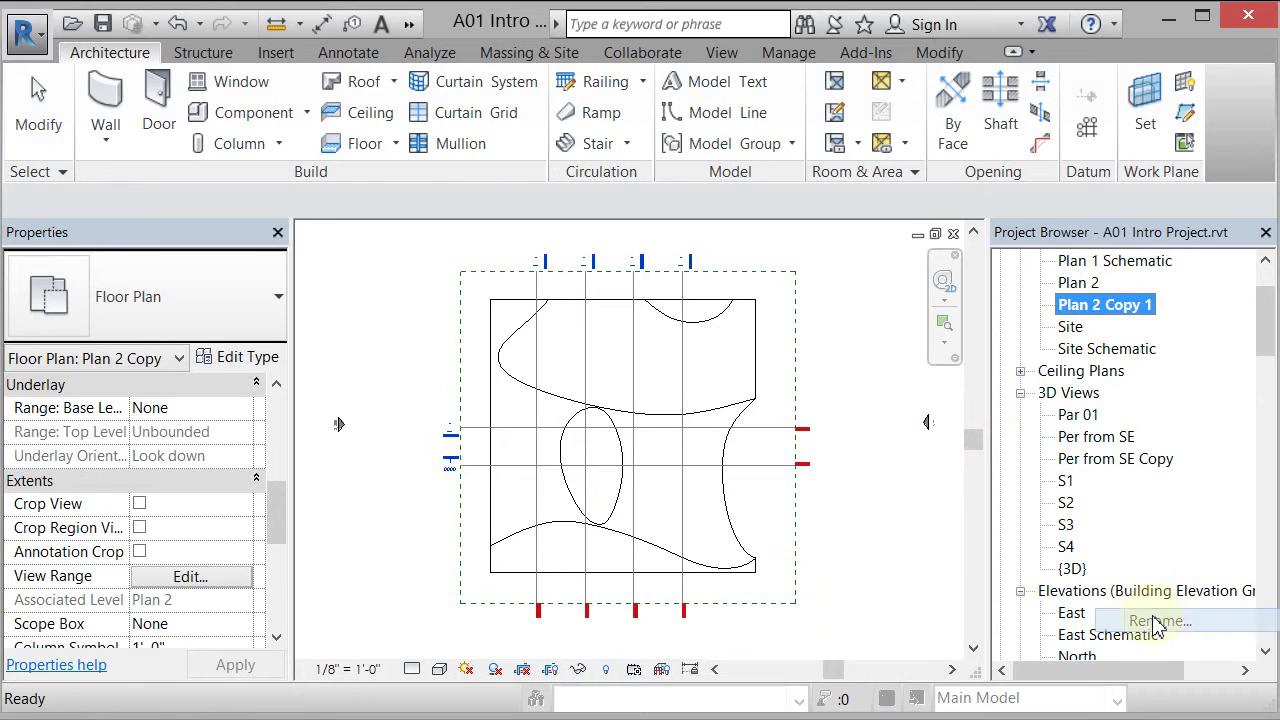
{"action": "left_click_drag", "start_coordinate": [628, 346], "coordinate": [577, 350]}
{"action": "type", "text": "S"}
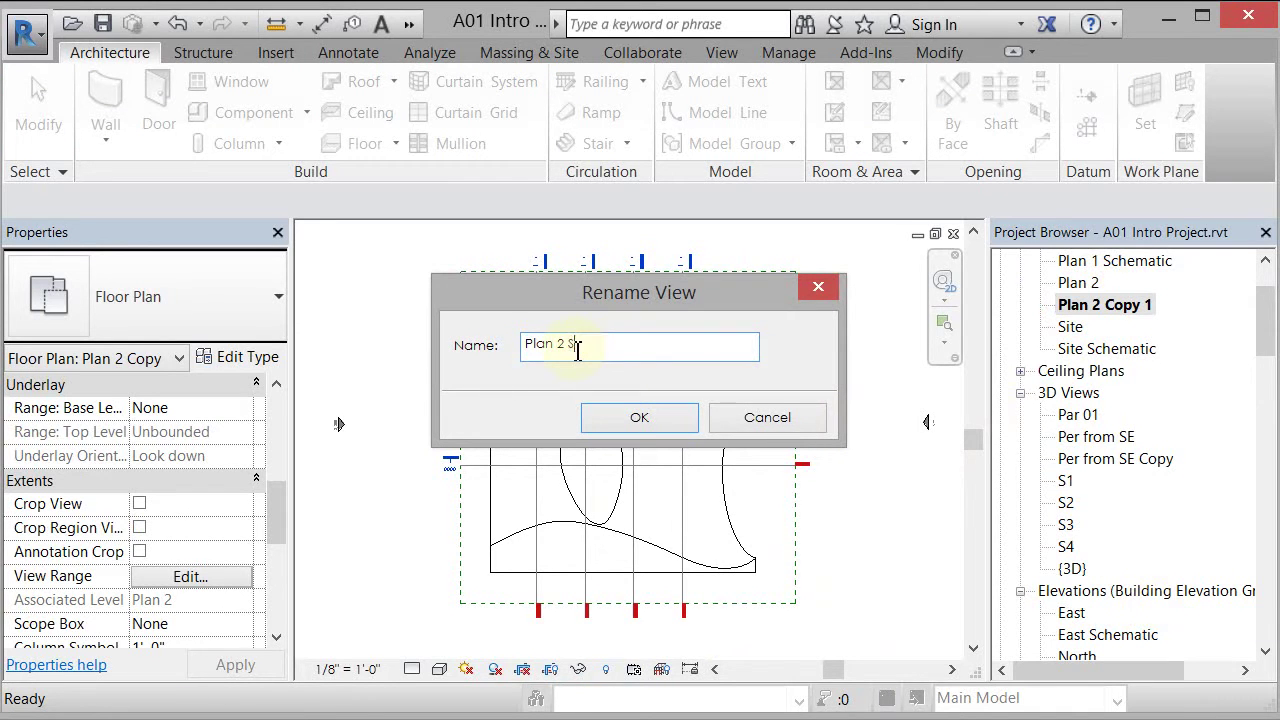
{"action": "type", "text": "chematic"}
{"action": "key", "text": "Return"}
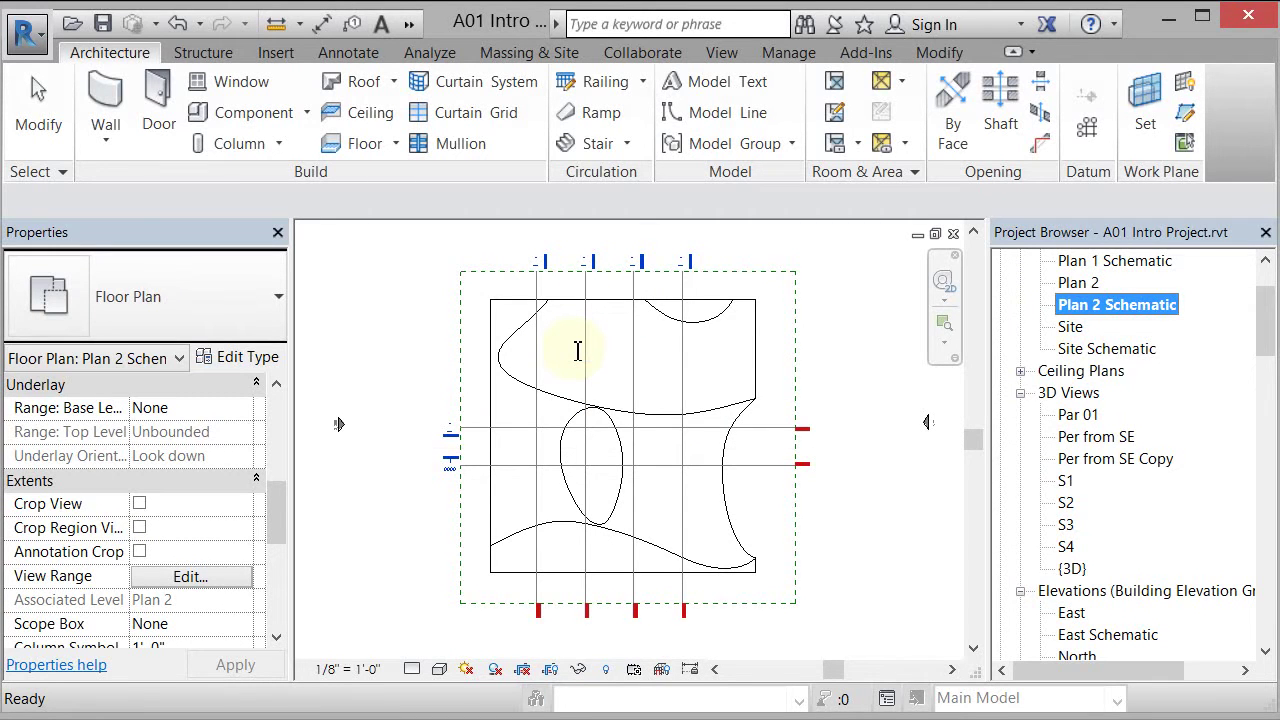
- Open Plan 2 and return to Plan 2 Schematic, trying to hide the section marks there by category and undoing it
{"action": "double_click", "coordinate": [1080, 283]}
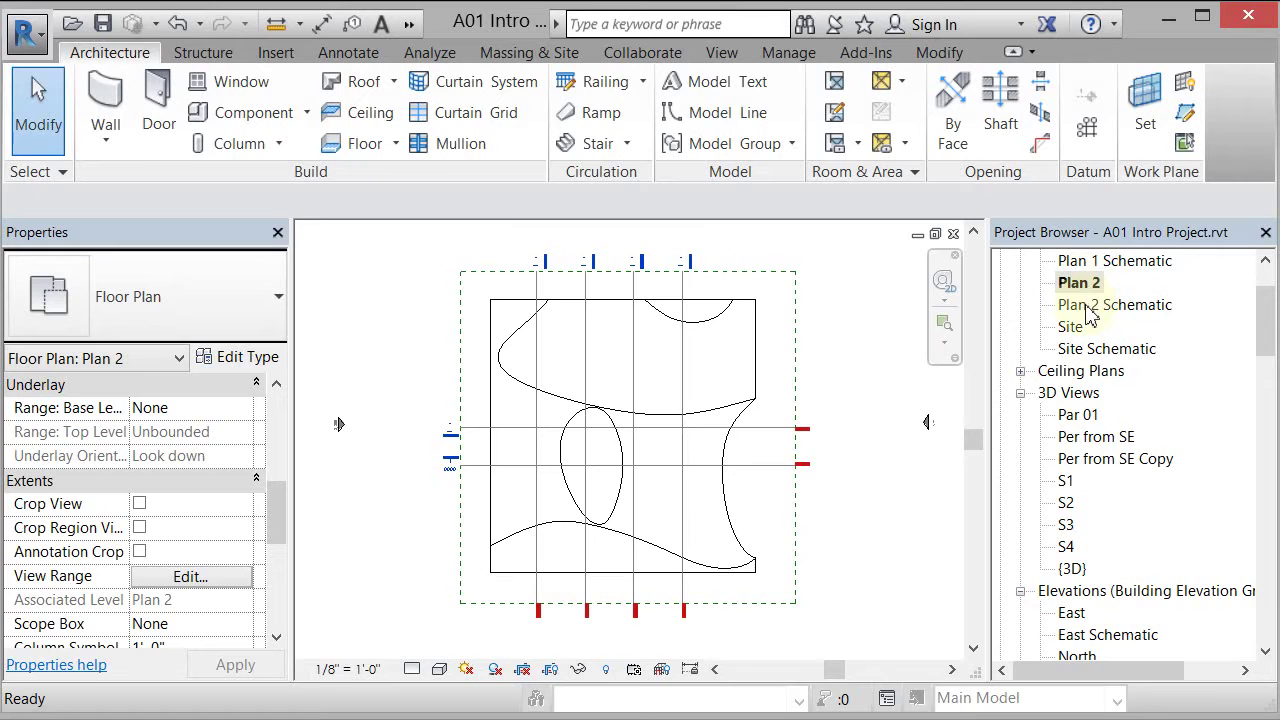
{"action": "double_click", "coordinate": [1095, 305]}
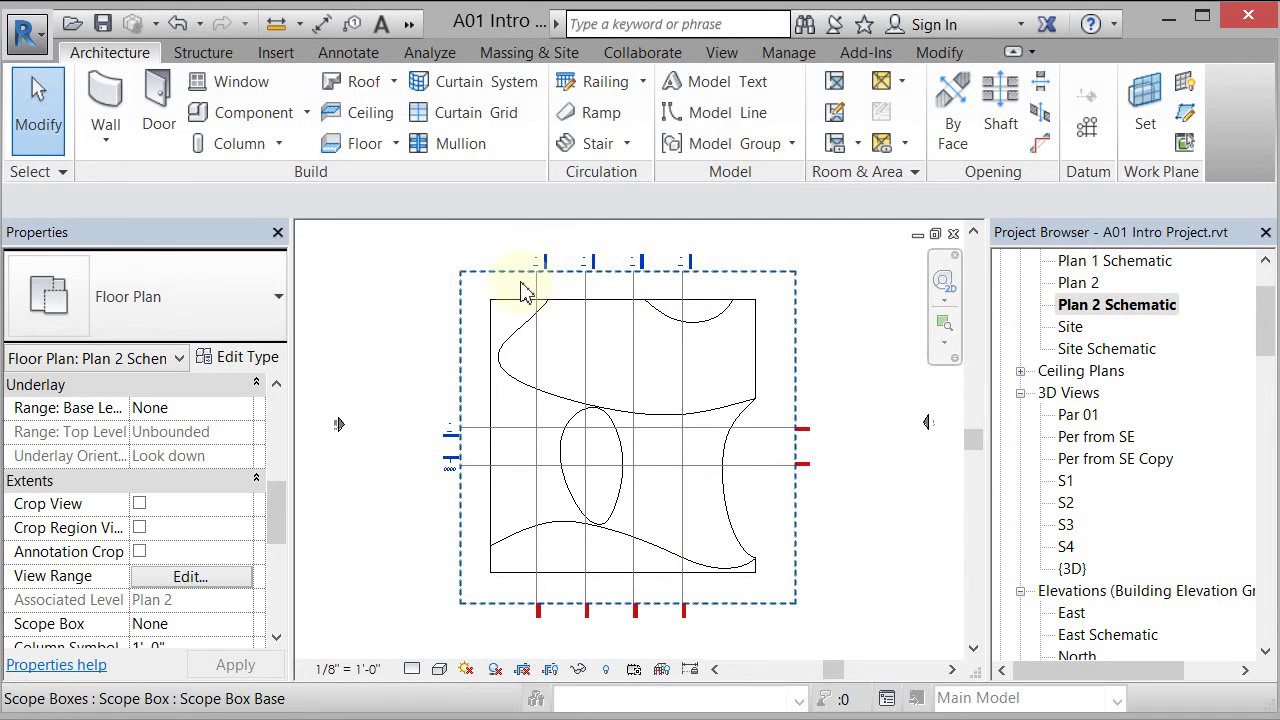
{"action": "left_click", "coordinate": [779, 440]}
{"action": "right_click", "coordinate": [779, 440]}
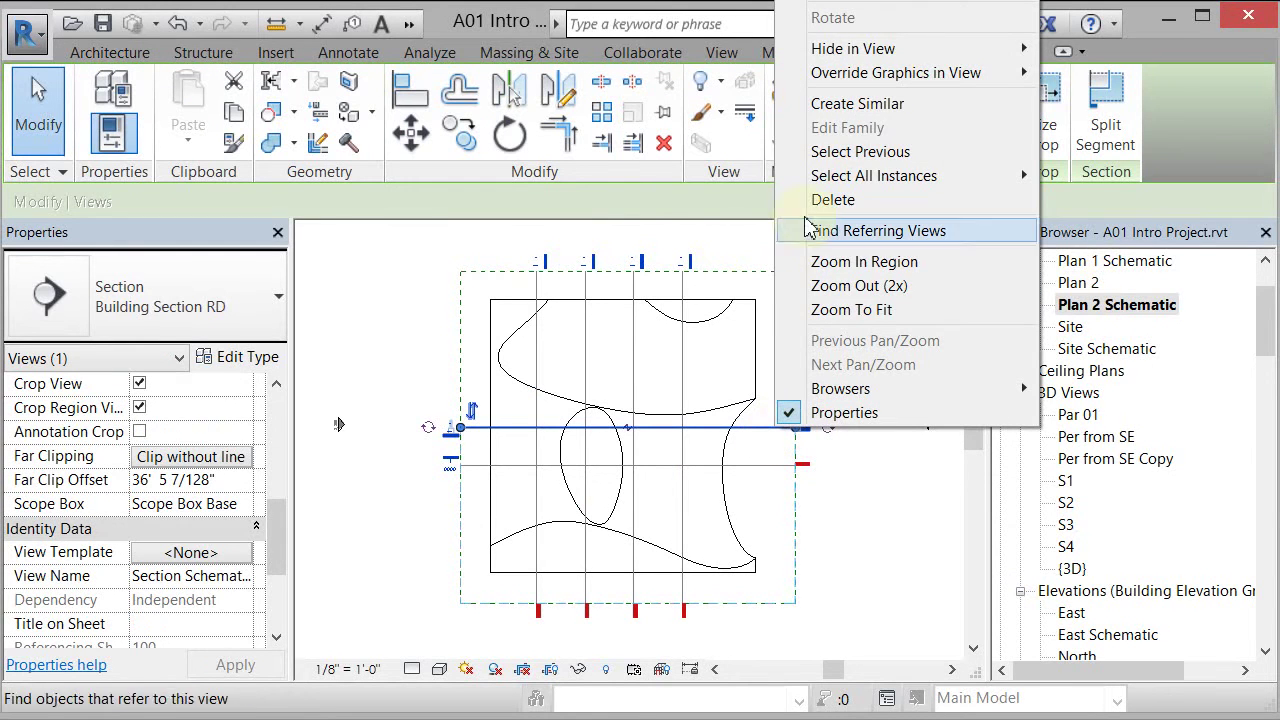
{"action": "mouse_move", "coordinate": [810, 55]}
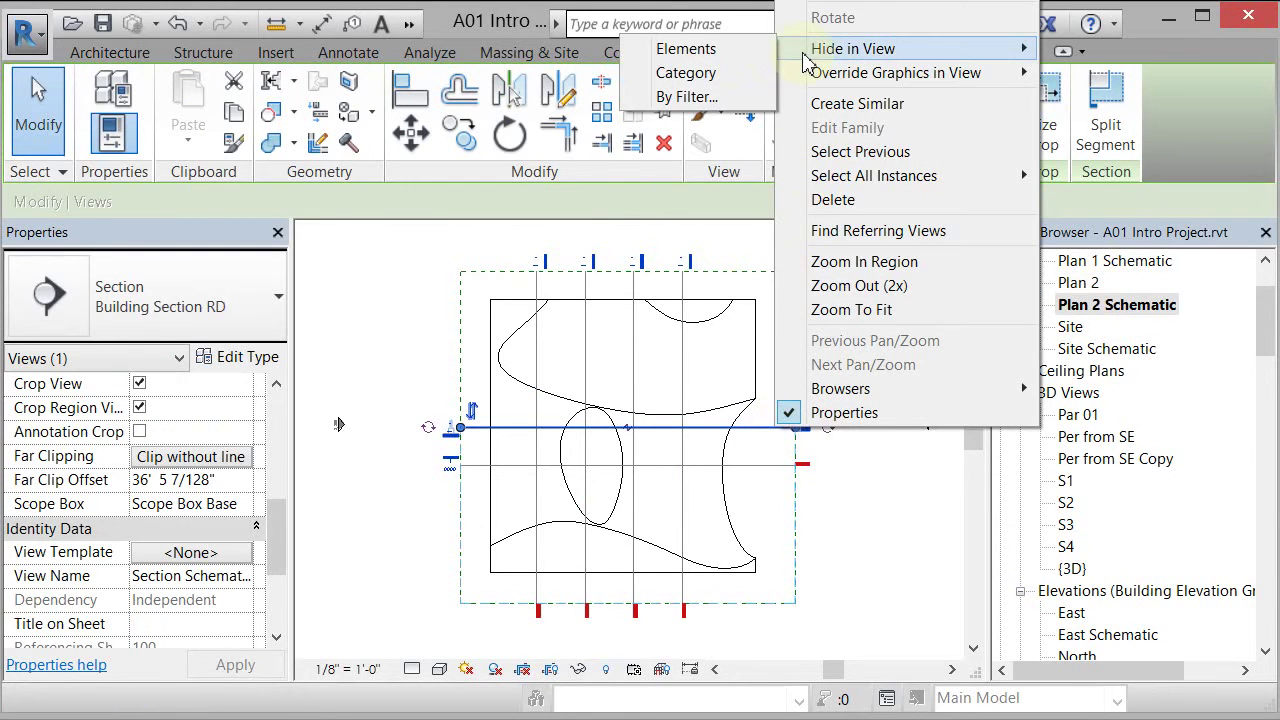
{"action": "left_click", "coordinate": [727, 74]}
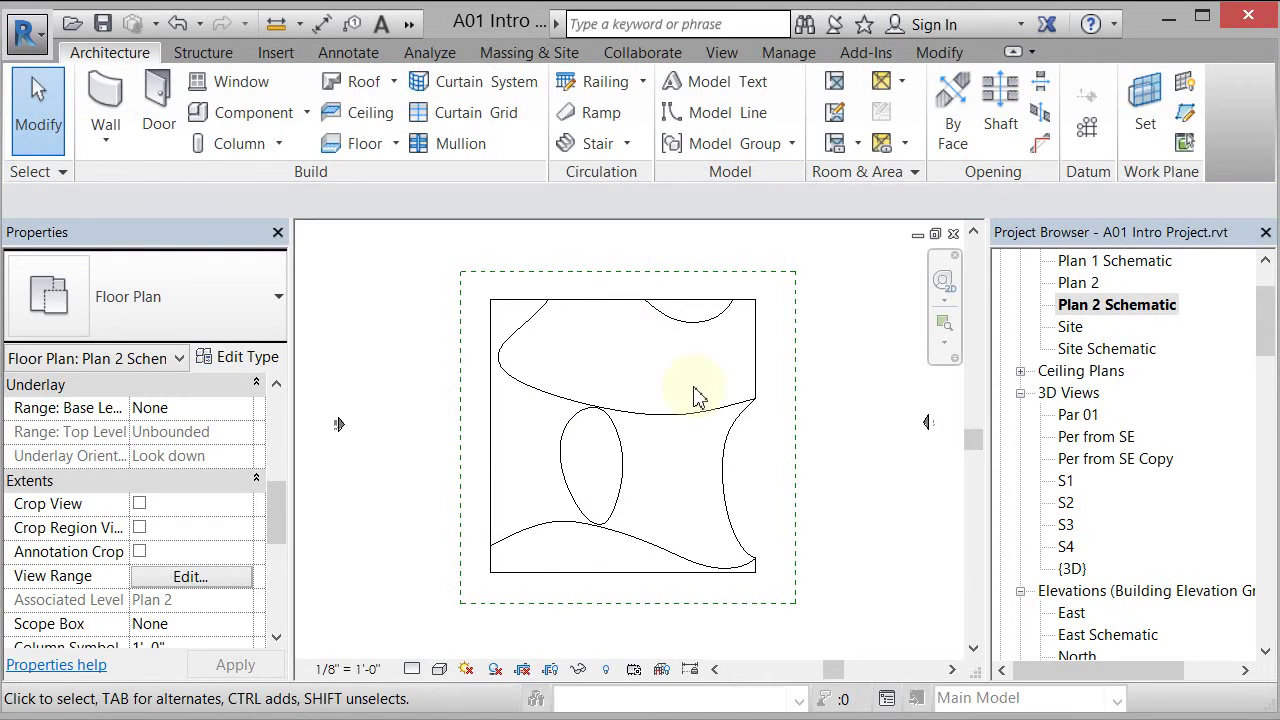
{"action": "key", "text": "ctrl+z"}
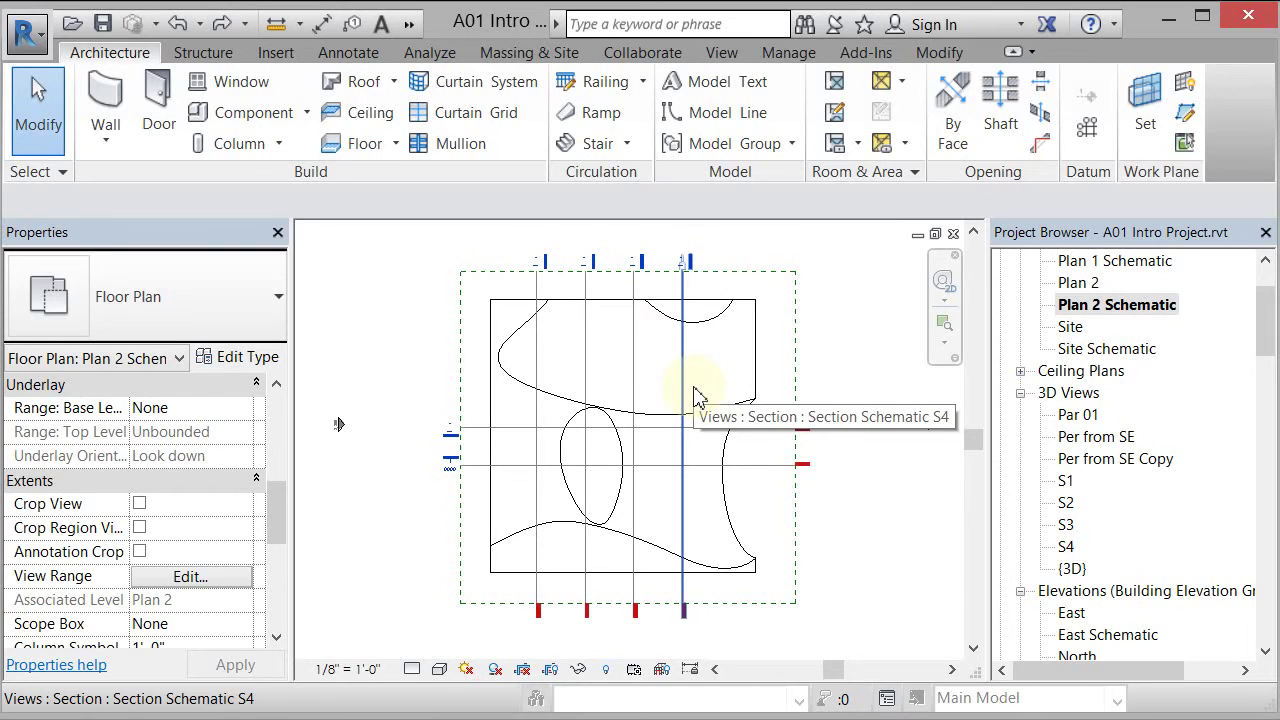
- Hide the whole category of the selected section mark in the Plan 2 Schematic view
{"action": "left_click", "coordinate": [697, 396]}
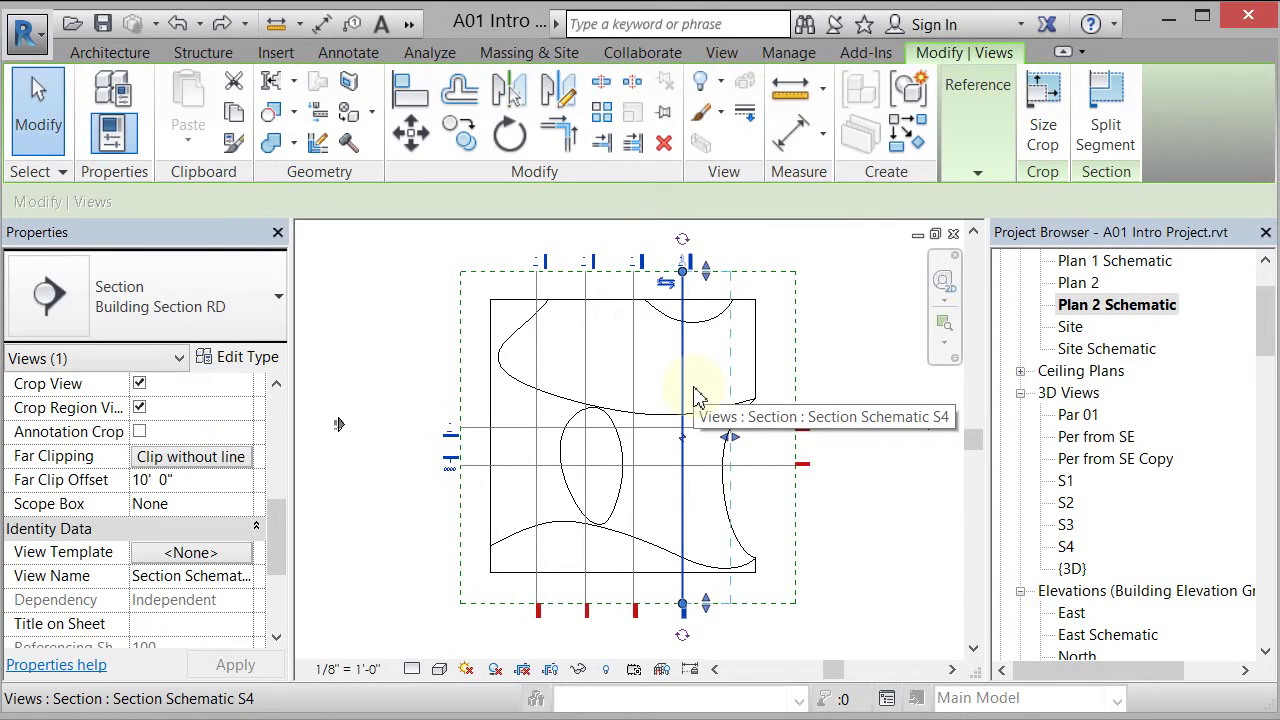
{"action": "key", "text": "v"}
{"action": "key", "text": "h"}
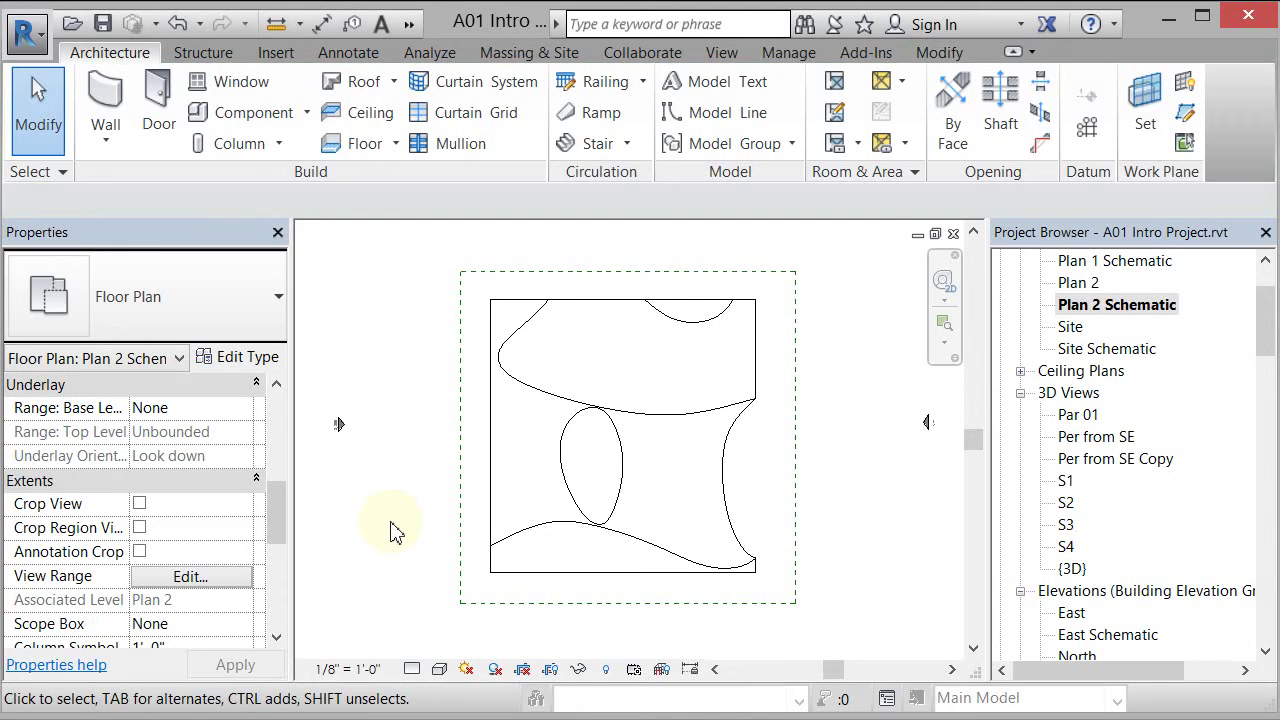
- In the Visibility/Graphic Overrides of Plan 2 Schematic, set the cut pattern color of Generic Models to RGB 219-219-255
{"action": "key", "text": "v"}
{"action": "key", "text": "g"}
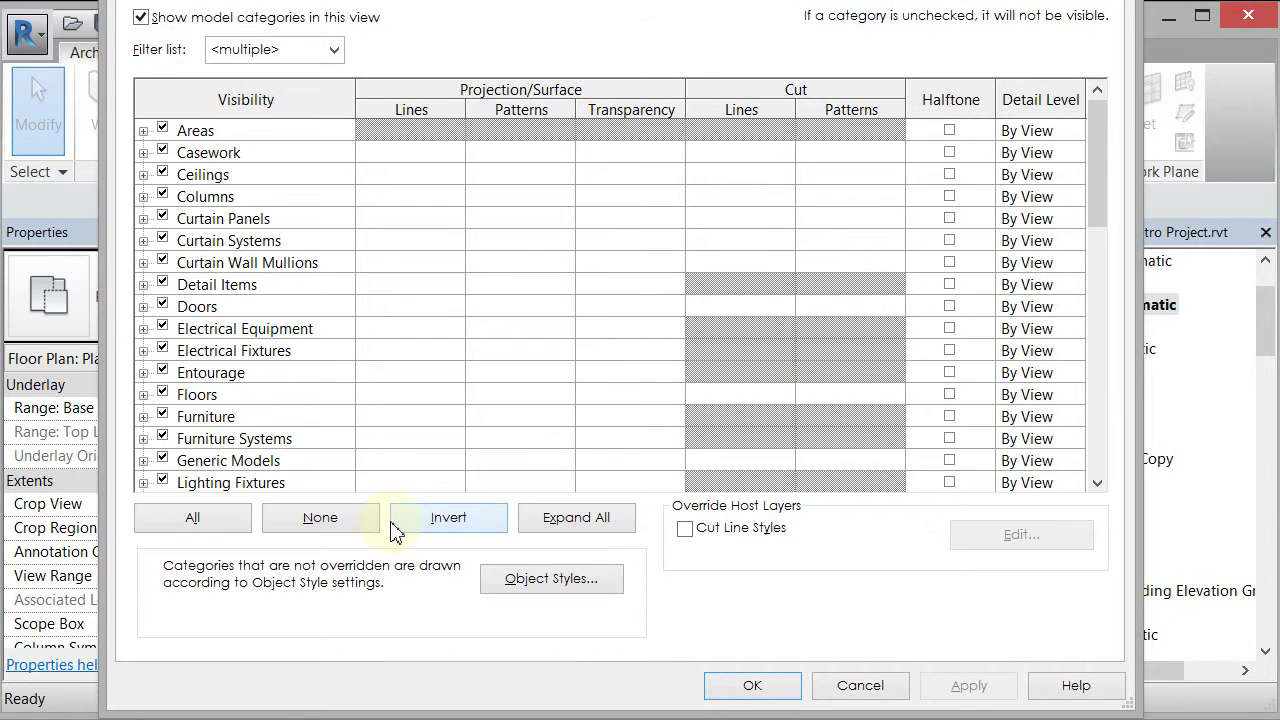
{"action": "left_click_drag", "start_coordinate": [457, 0], "coordinate": [467, 44]}
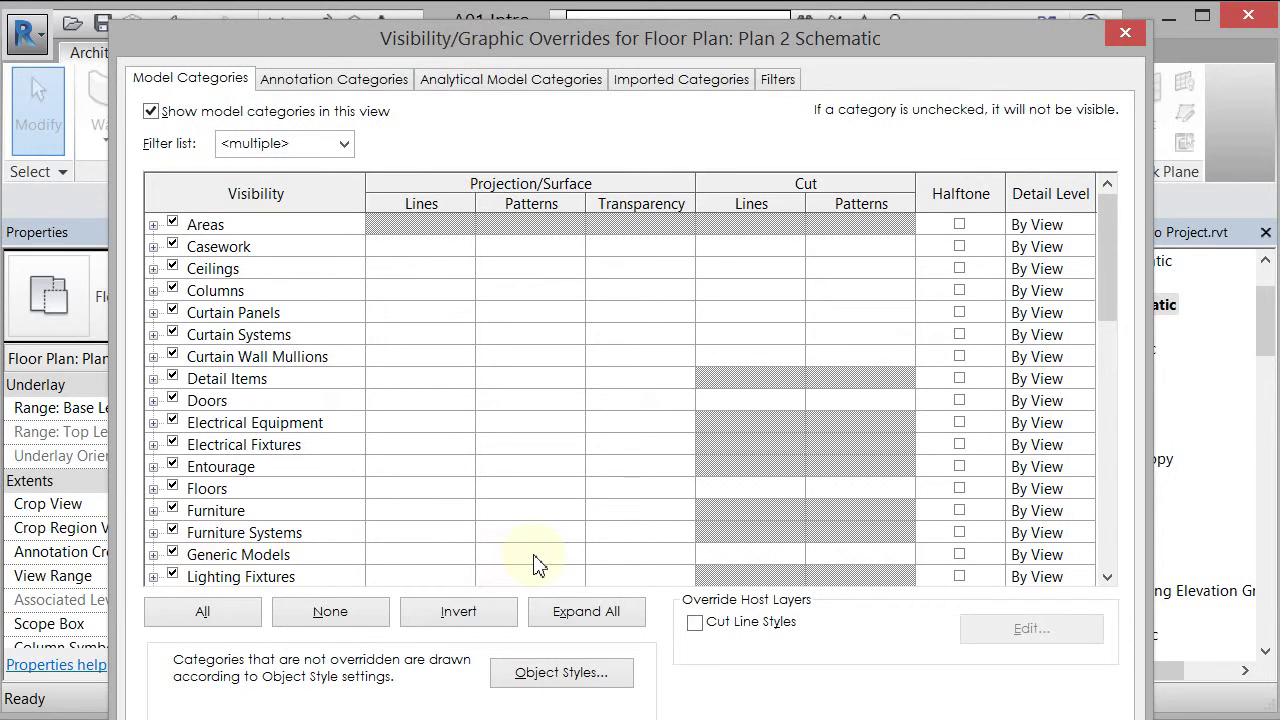
{"action": "left_click", "coordinate": [866, 555]}
{"action": "left_click", "coordinate": [864, 553]}
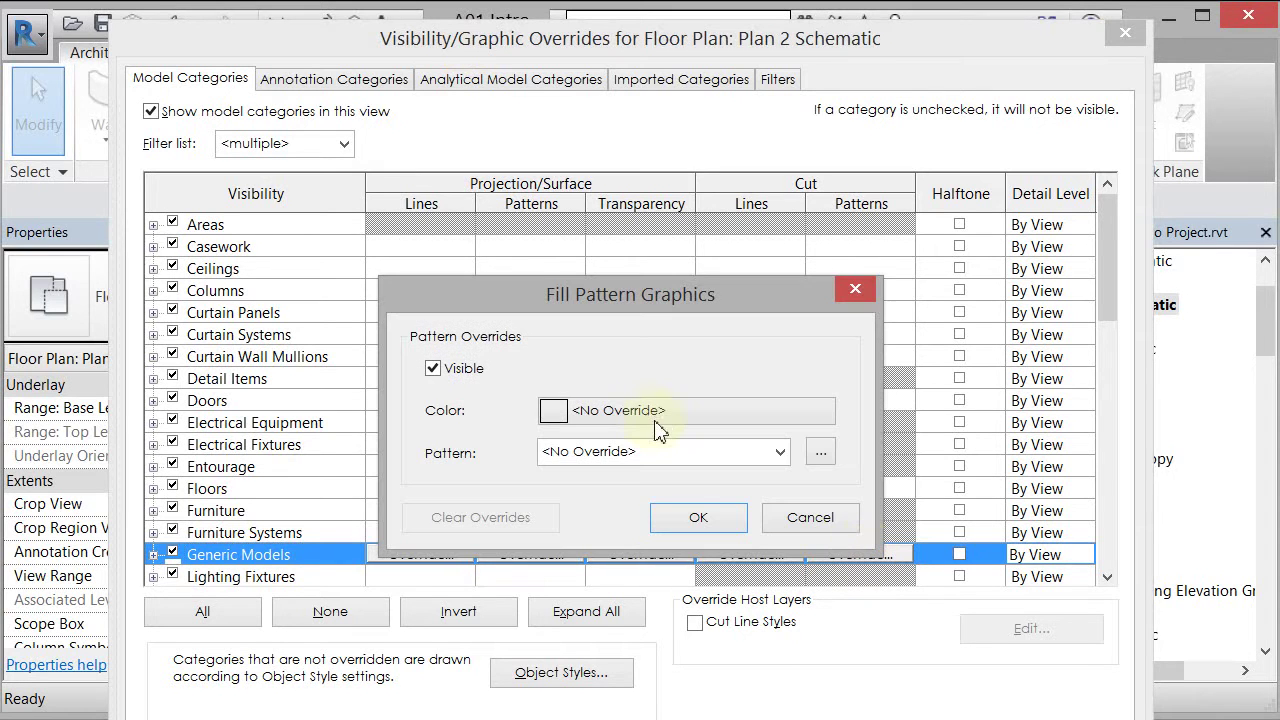
{"action": "left_click", "coordinate": [640, 418]}
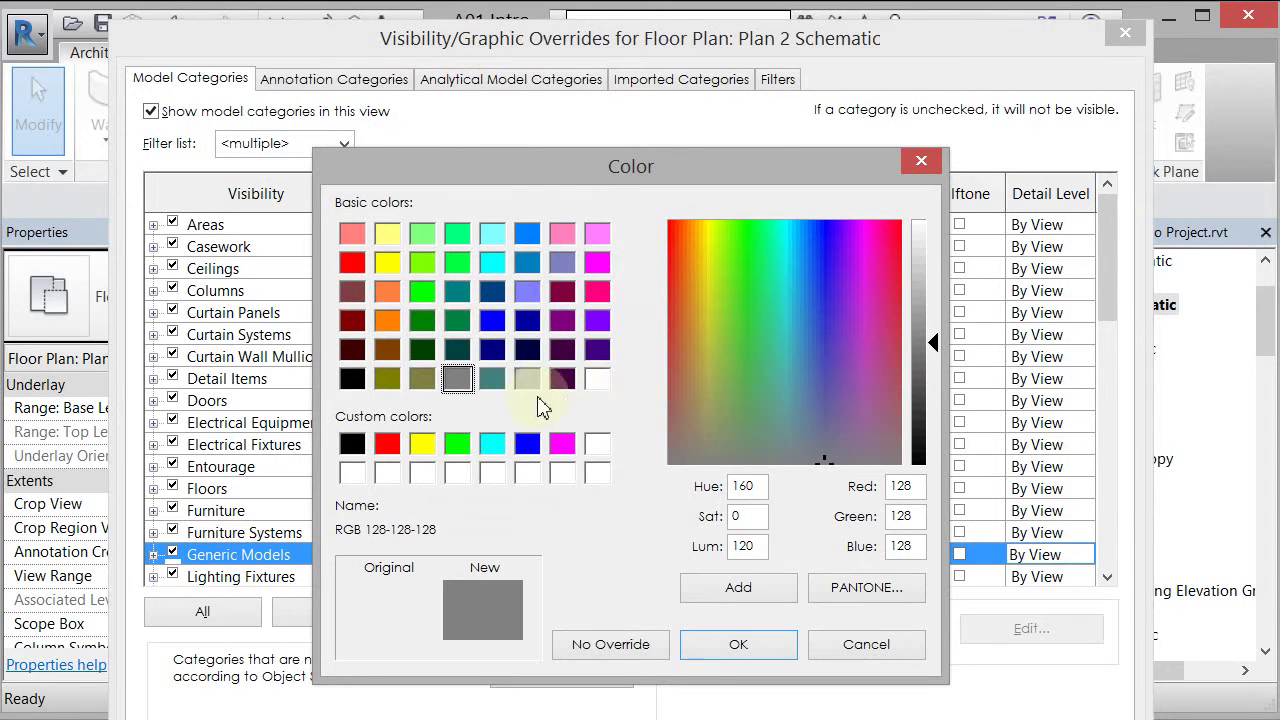
{"action": "left_click", "coordinate": [492, 320]}
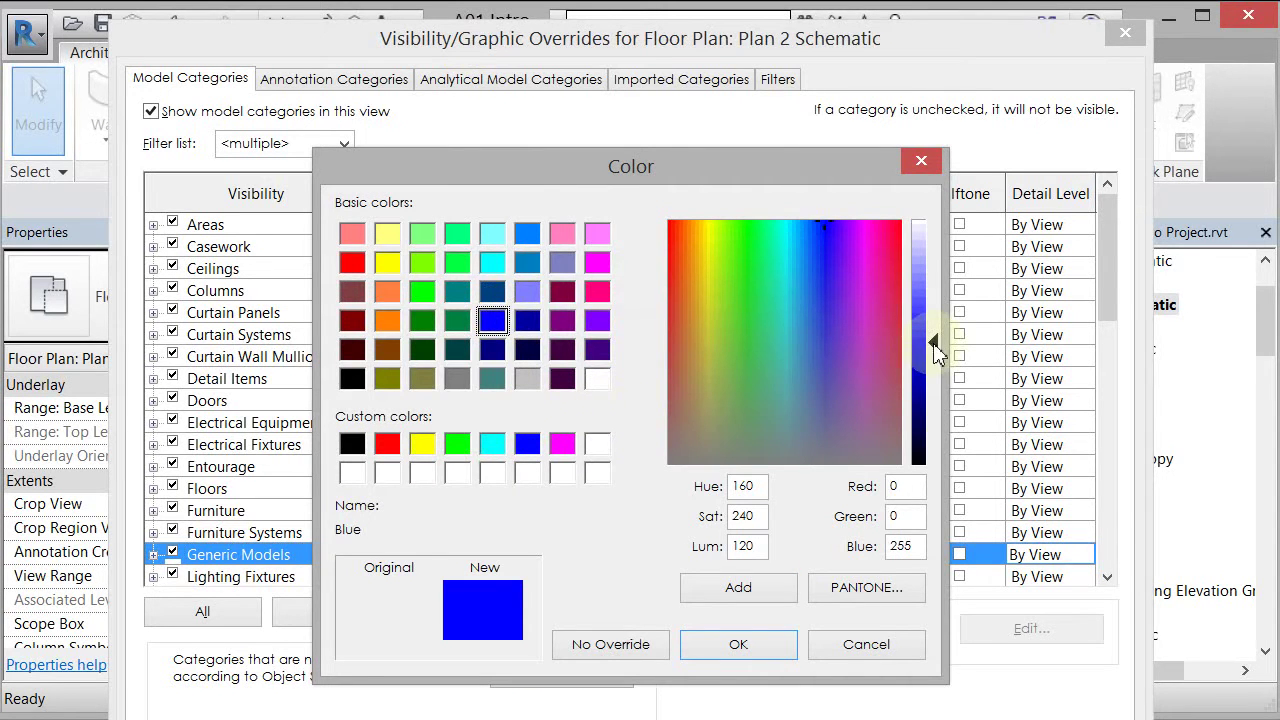
{"action": "left_click_drag", "start_coordinate": [933, 343], "coordinate": [934, 238]}
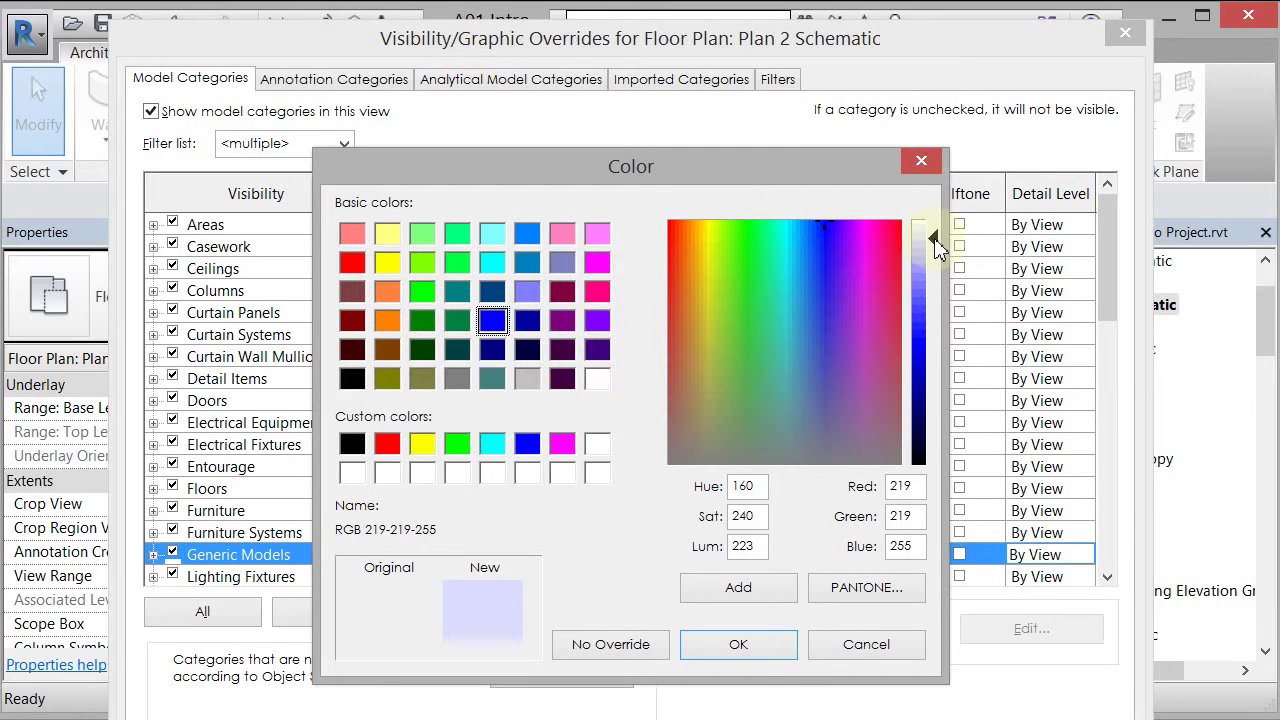
{"action": "left_click", "coordinate": [738, 644]}
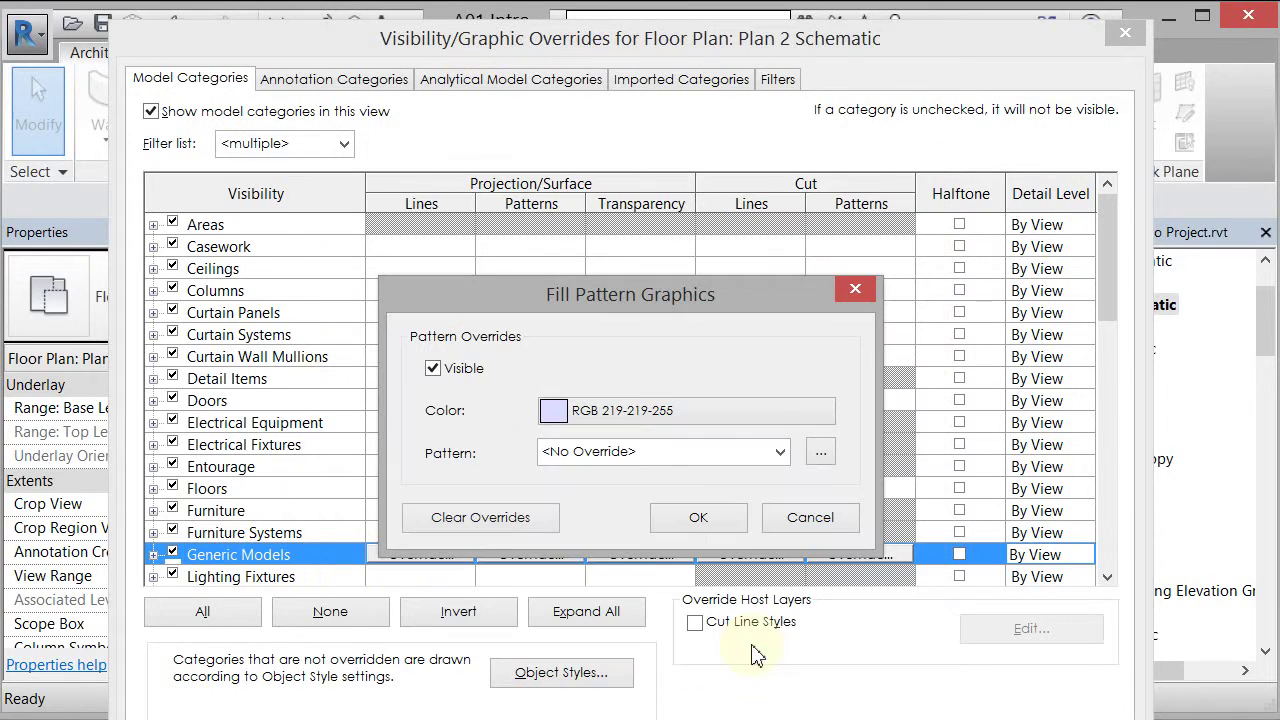
- Choose Solid fill as the cut pattern for Generic Models and accept the fill pattern override
{"action": "left_click", "coordinate": [780, 451]}
{"action": "scroll", "coordinate": [771, 329], "scroll_direction": "down", "scroll_amount": 2}
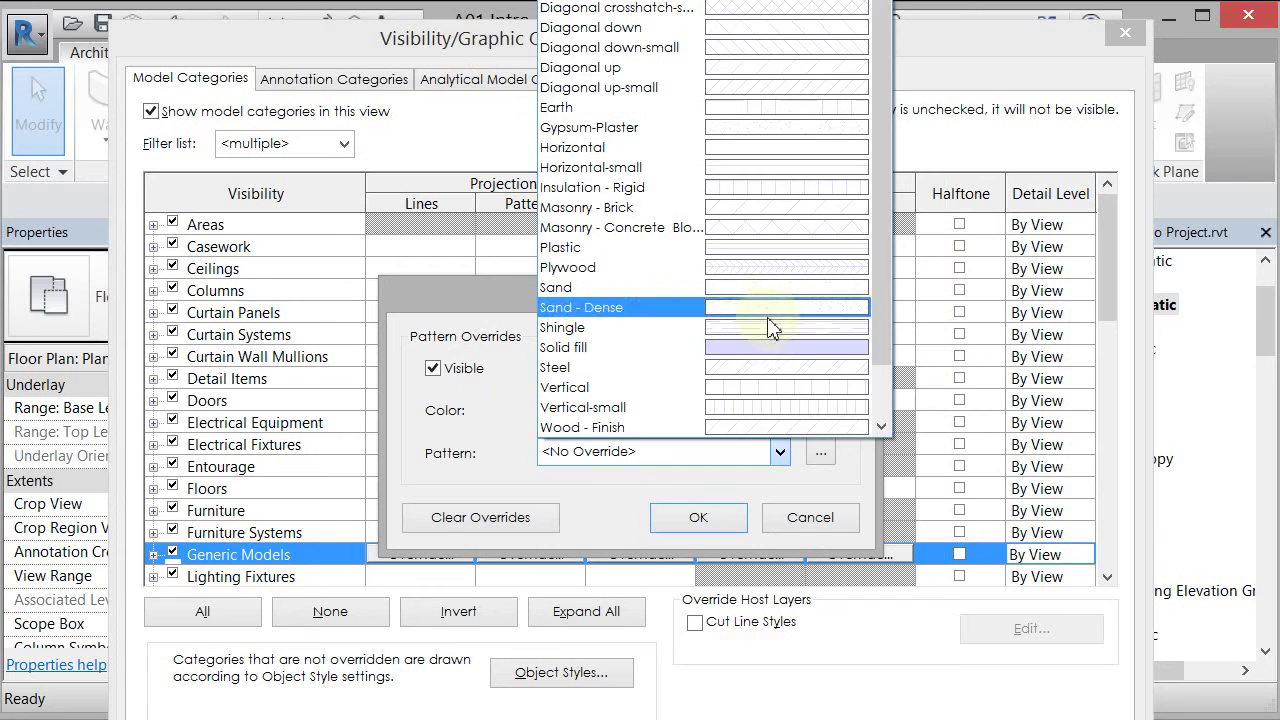
{"action": "left_click", "coordinate": [760, 350]}
{"action": "left_click", "coordinate": [703, 518]}
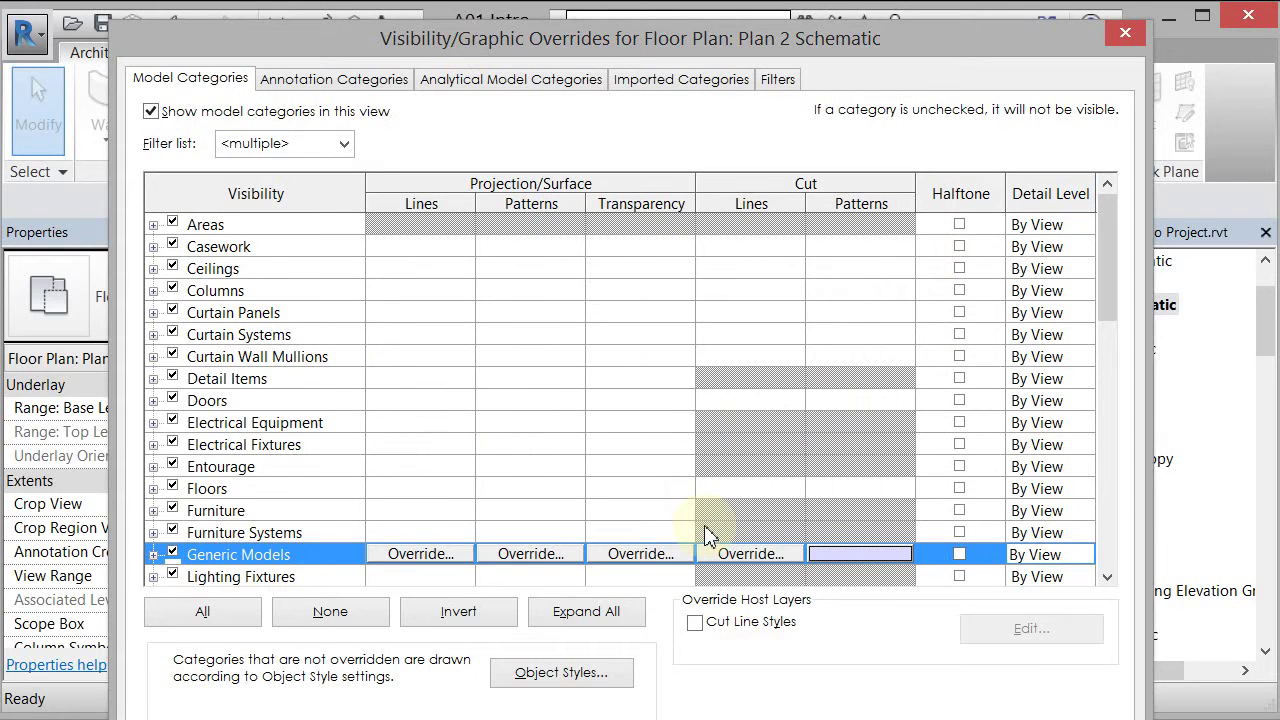
- Override the cut lines of Generic Models with weight 12 and color RGB 128-128-128, and apply the overrides to the view
{"action": "left_click", "coordinate": [740, 556]}
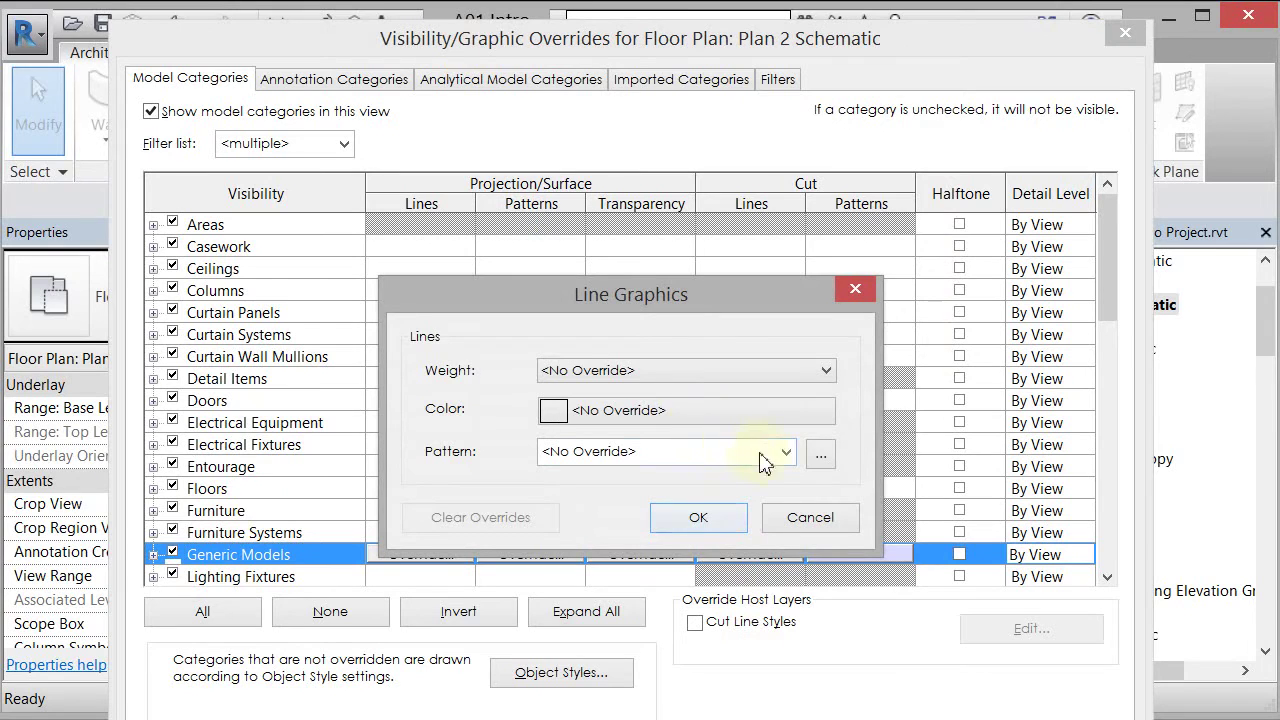
{"action": "left_click", "coordinate": [733, 372]}
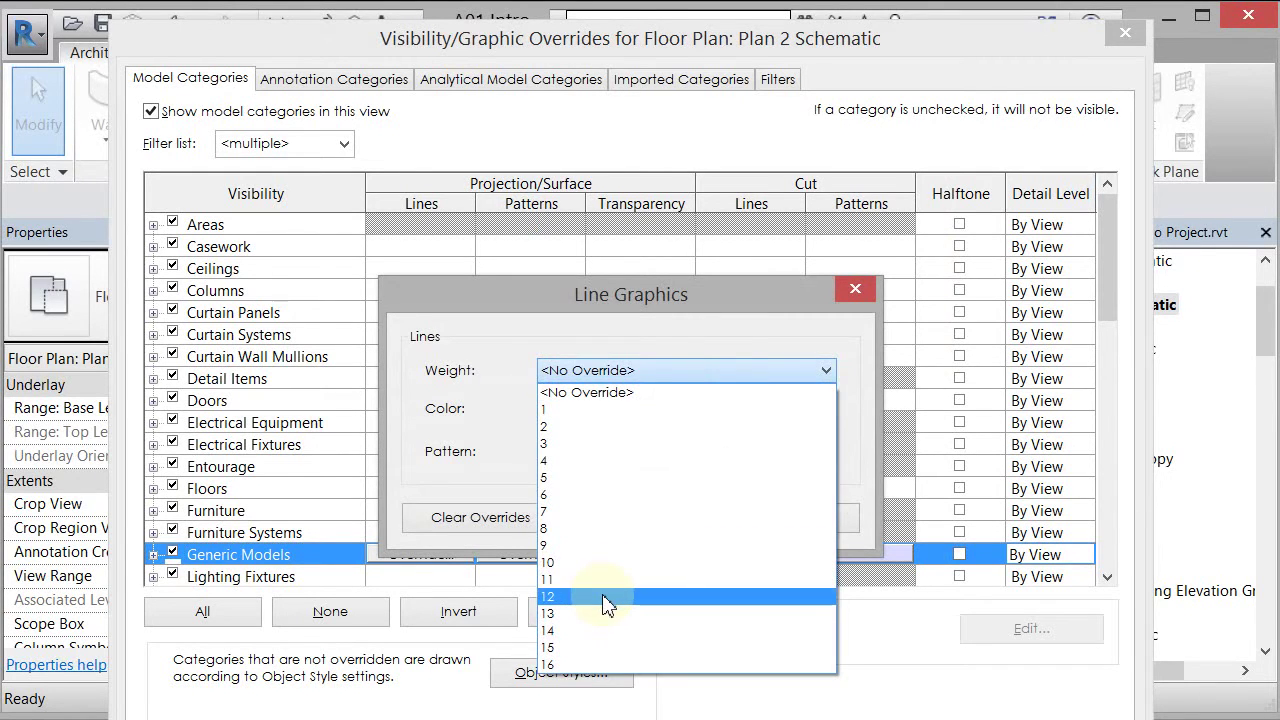
{"action": "left_click", "coordinate": [608, 596]}
{"action": "left_click", "coordinate": [651, 412]}
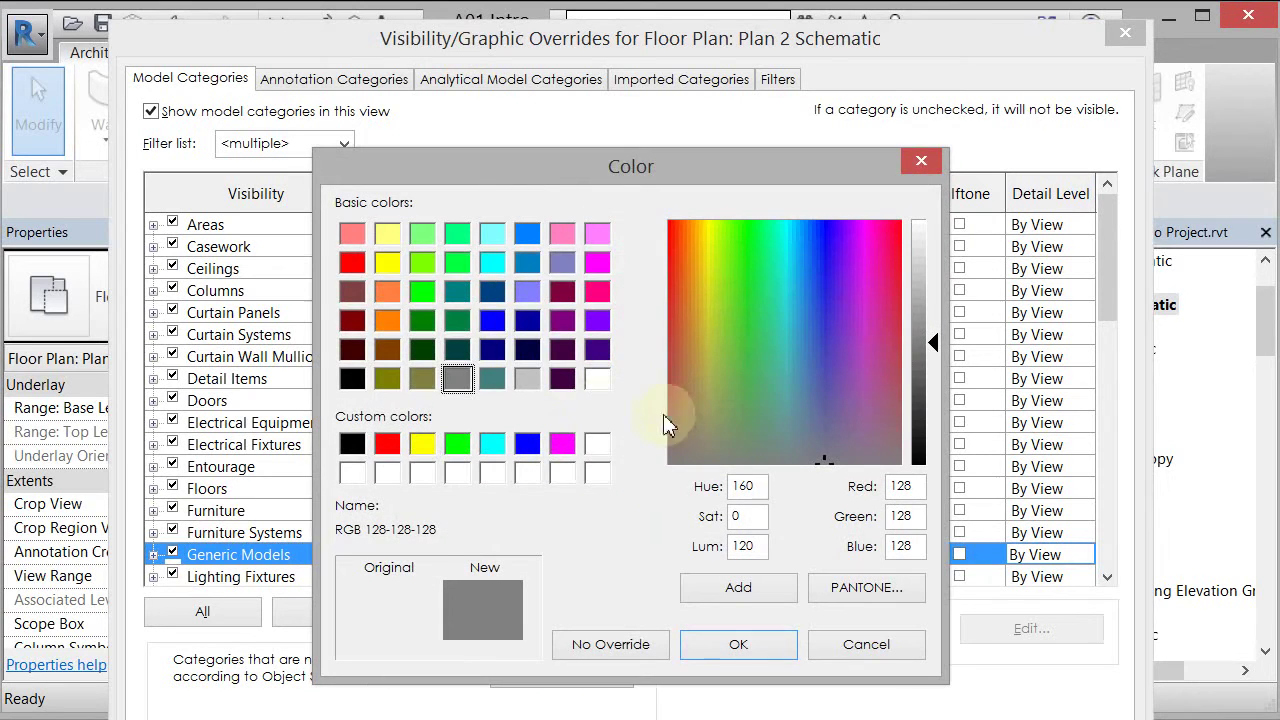
{"action": "left_click", "coordinate": [738, 646]}
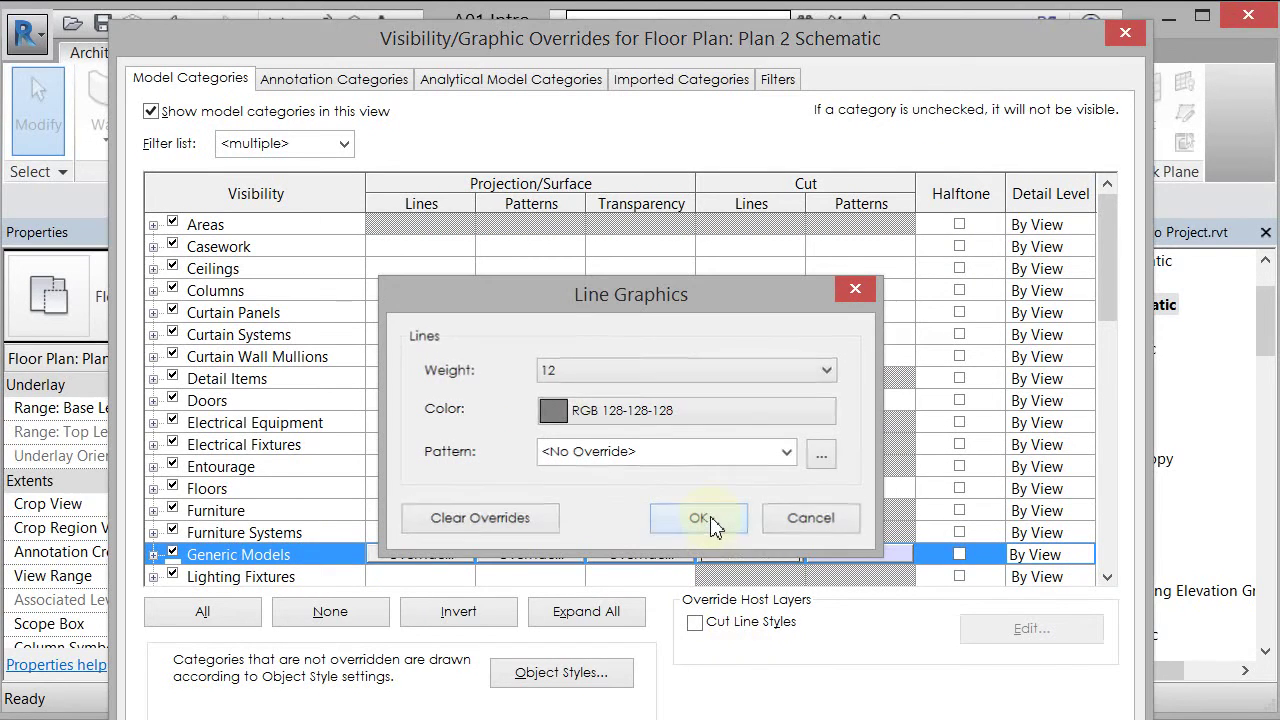
{"action": "left_click", "coordinate": [704, 521]}
{"action": "key", "text": "Return"}
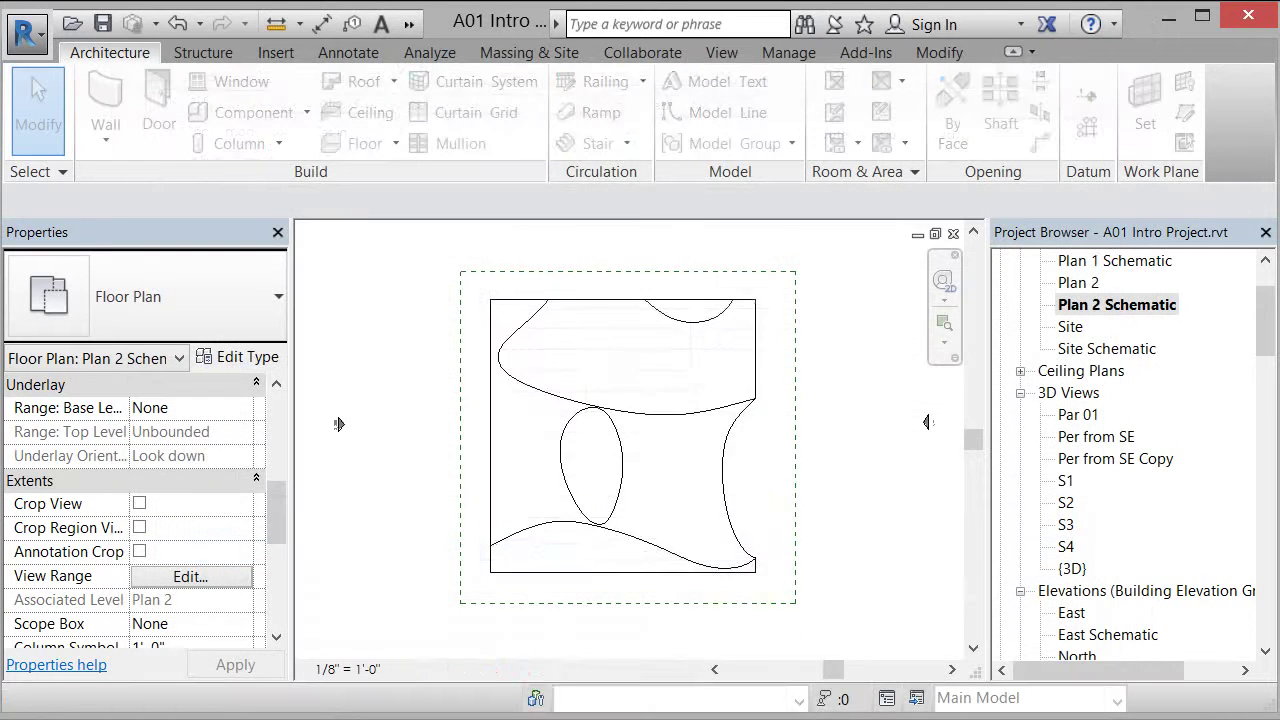
{"action": "scroll", "coordinate": [785, 408], "scroll_direction": "up", "scroll_amount": 6}
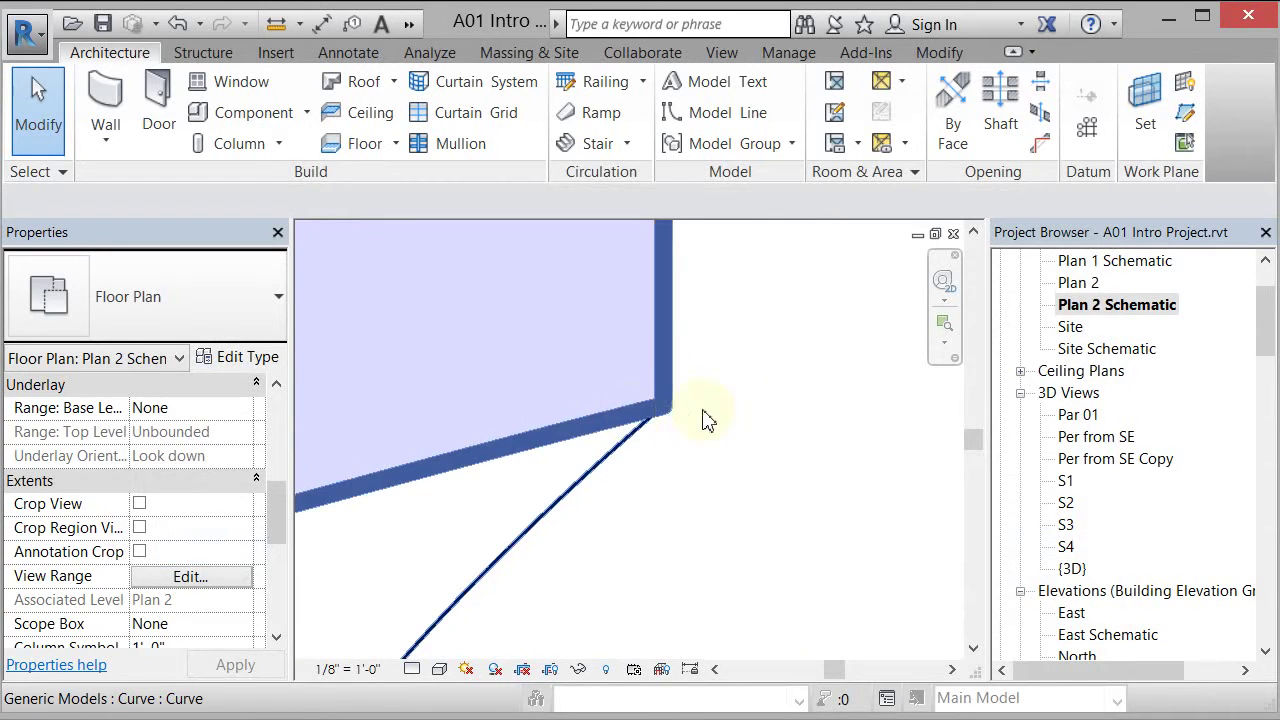
{"action": "middle_click_drag", "start_coordinate": [705, 418], "coordinate": [673, 418]}
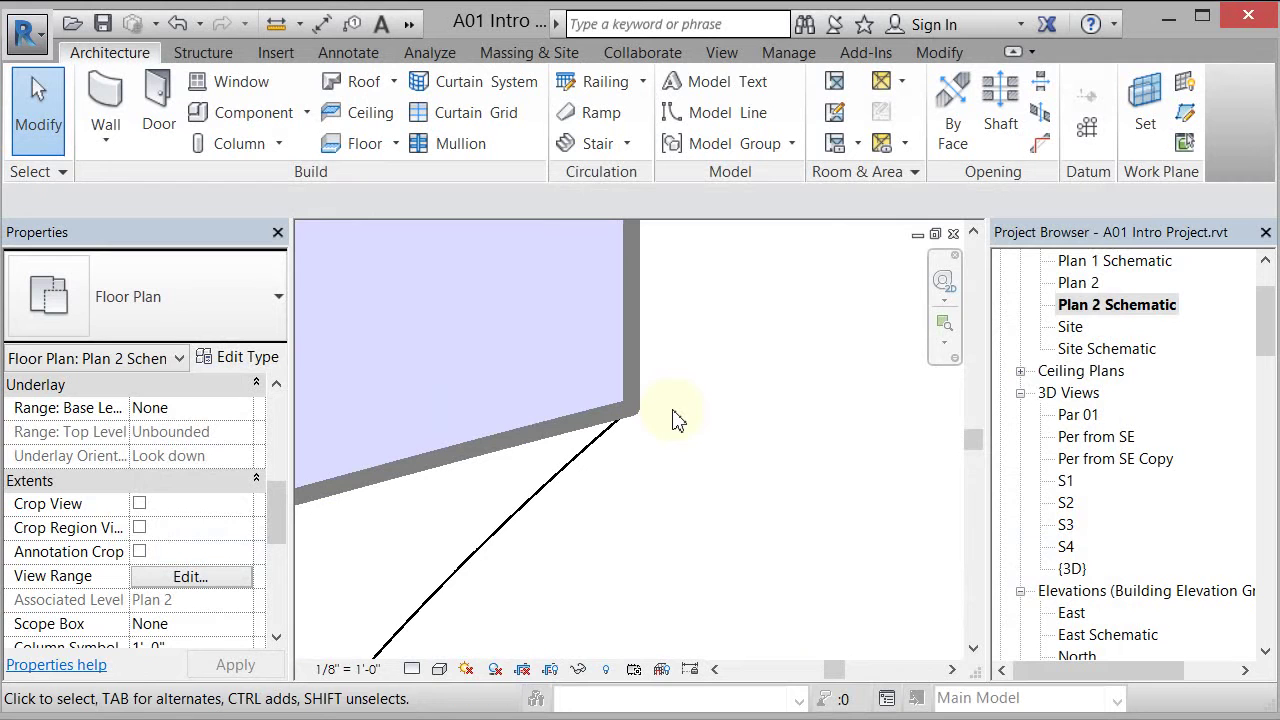
- Reopen the view's Visibility/Graphic Overrides beside the drawing and apply a cut line weight of 16 to Generic Models
{"action": "key", "text": "v"}
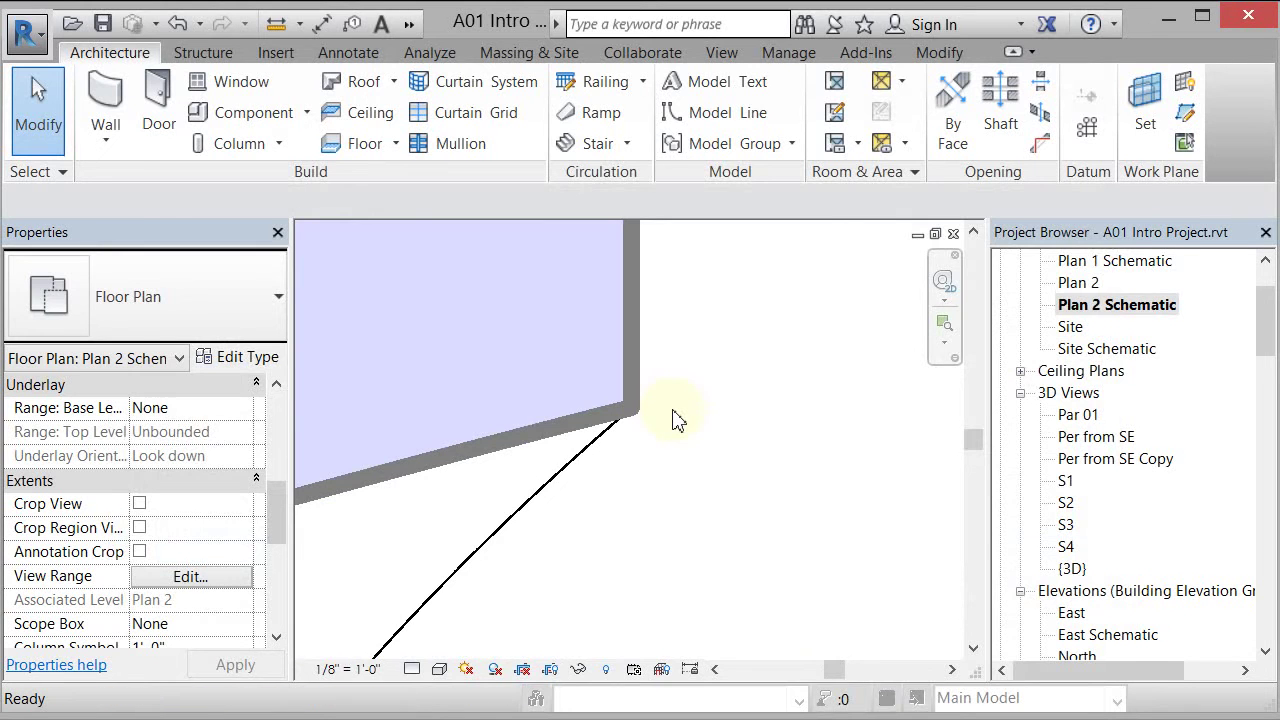
{"action": "key", "text": "g"}
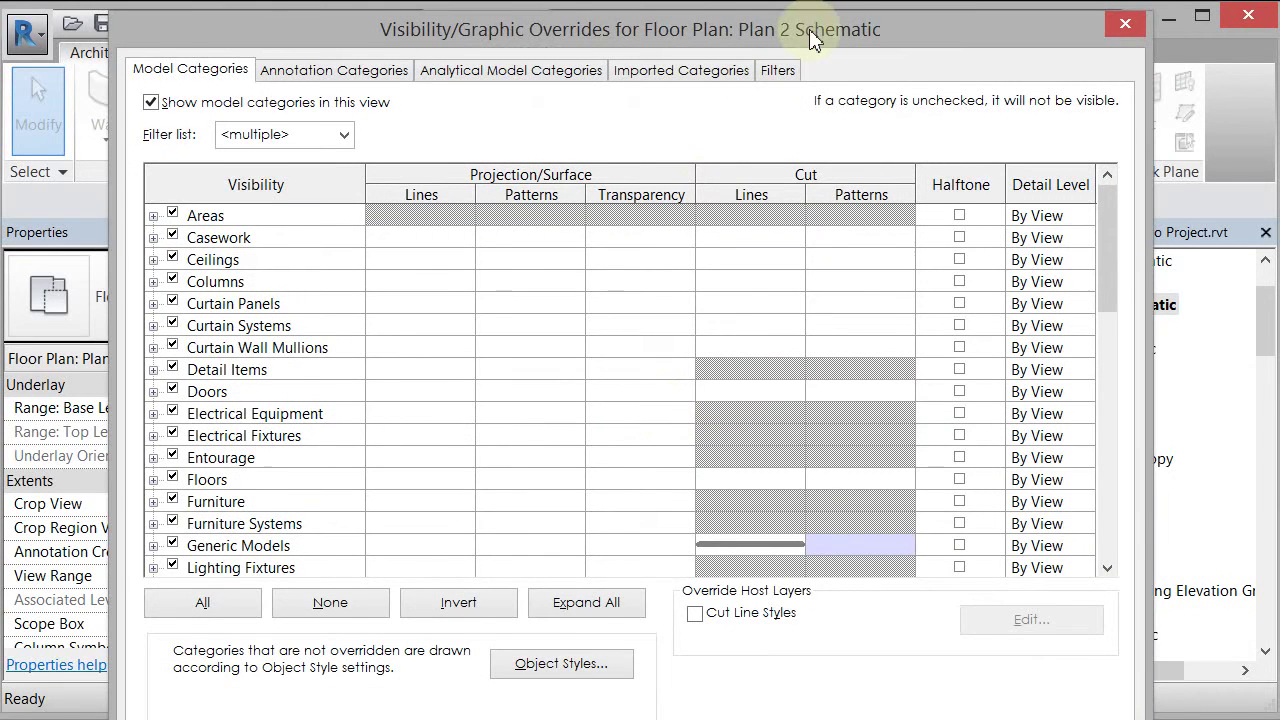
{"action": "left_click_drag", "start_coordinate": [820, 37], "coordinate": [1279, 0]}
{"action": "left_click_drag", "start_coordinate": [1000, 0], "coordinate": [1188, 18]}
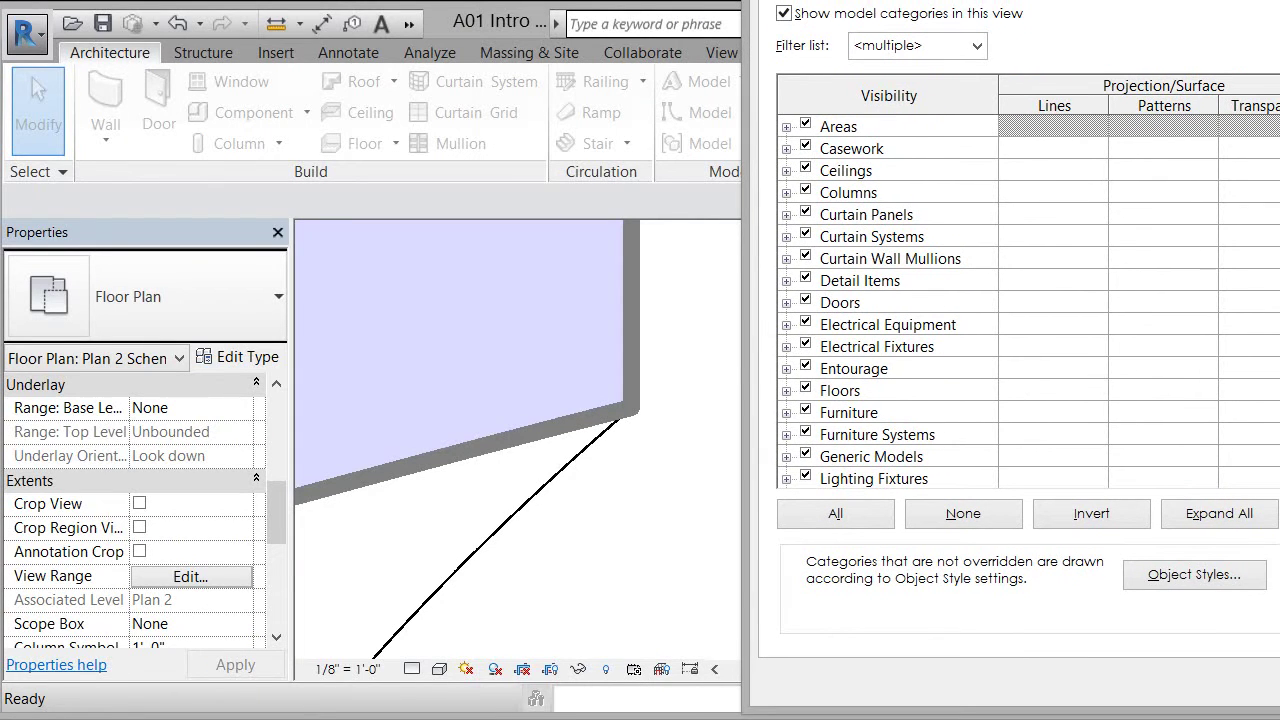
{"action": "left_click", "coordinate": [1054, 456]}
{"action": "left_click", "coordinate": [1054, 456]}
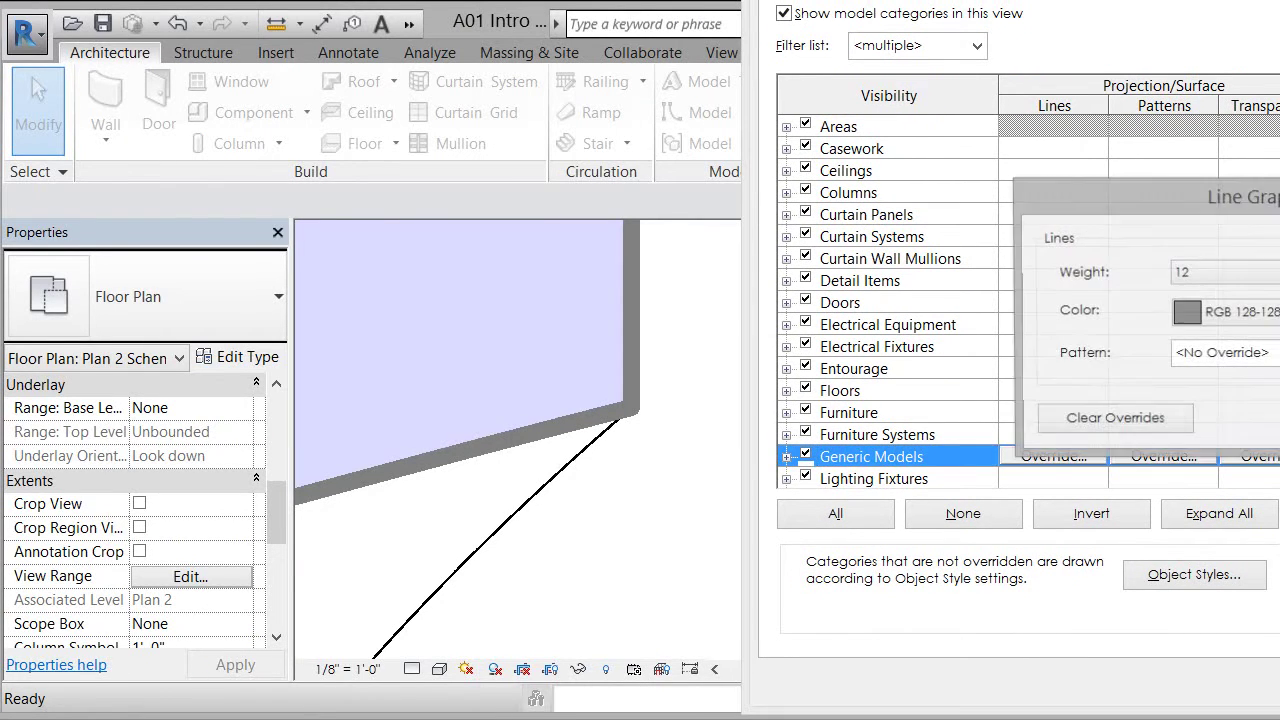
{"action": "left_click", "coordinate": [1268, 272]}
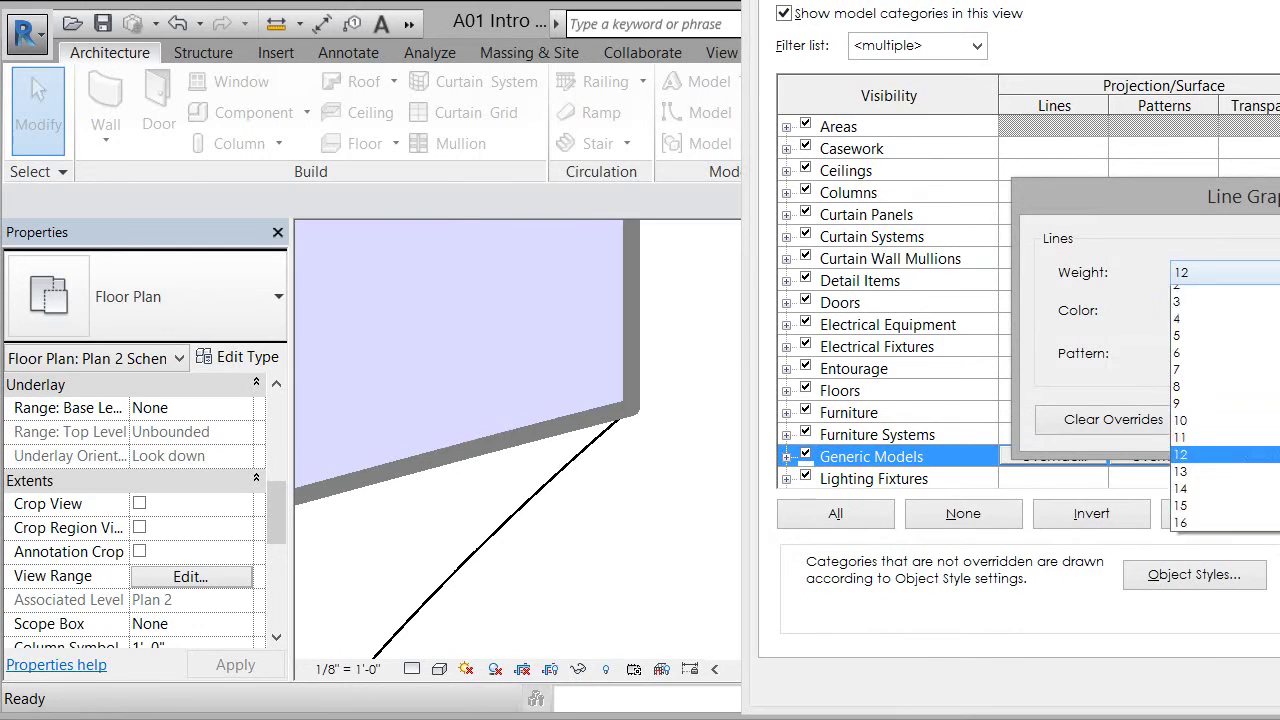
{"action": "left_click", "coordinate": [1220, 567]}
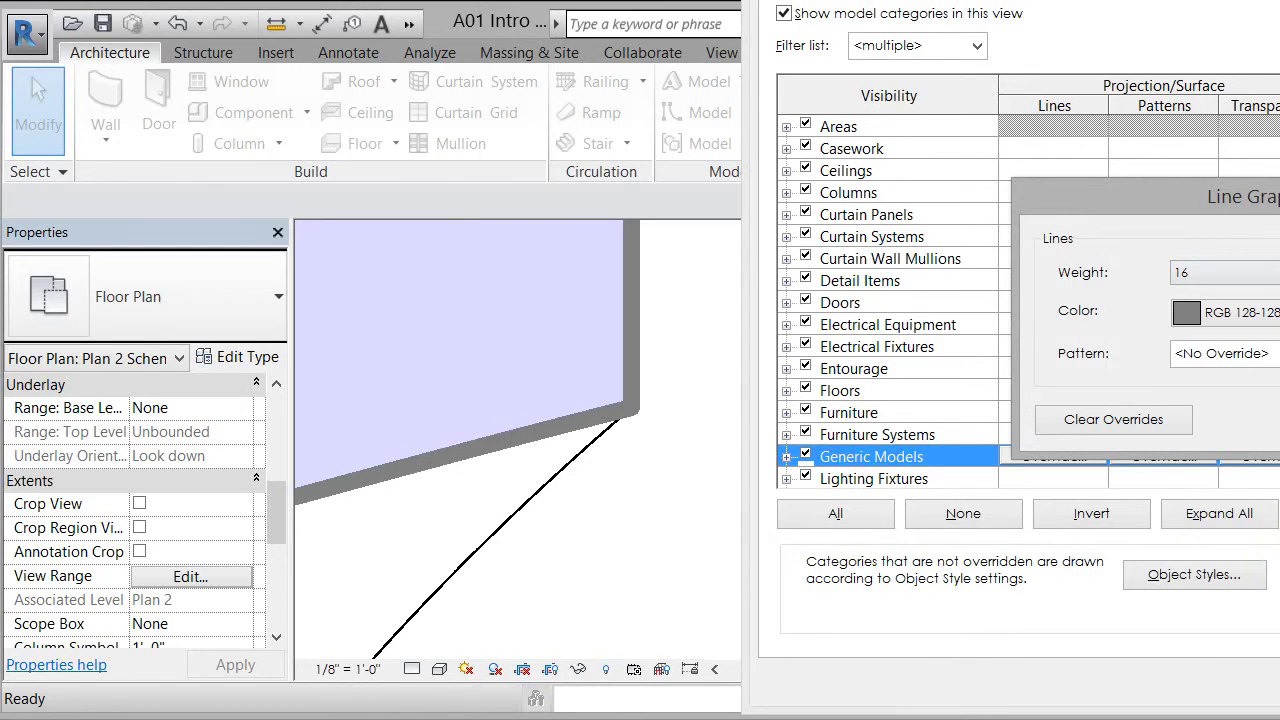
{"action": "key", "text": "Return"}
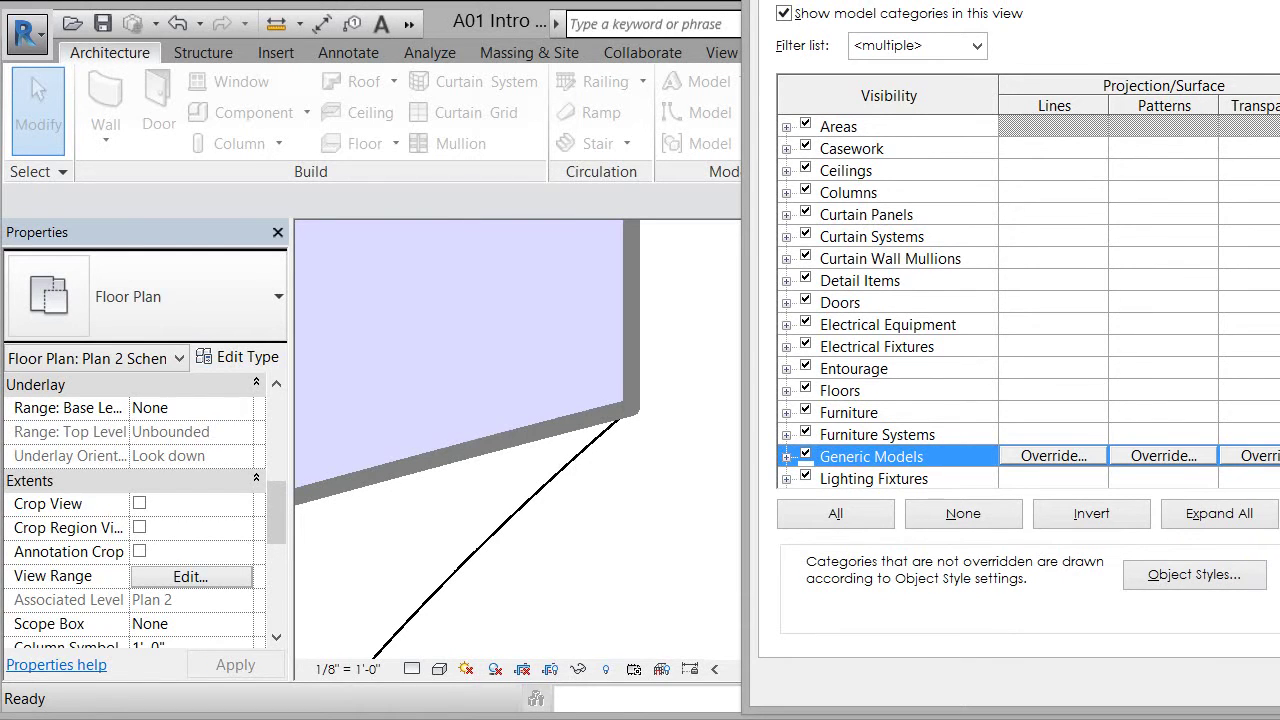
{"action": "key", "text": "alt+a"}
- Set the cut line weight of Generic Models to 14 and accept the view's visibility overrides
{"action": "left_click", "coordinate": [871, 456]}
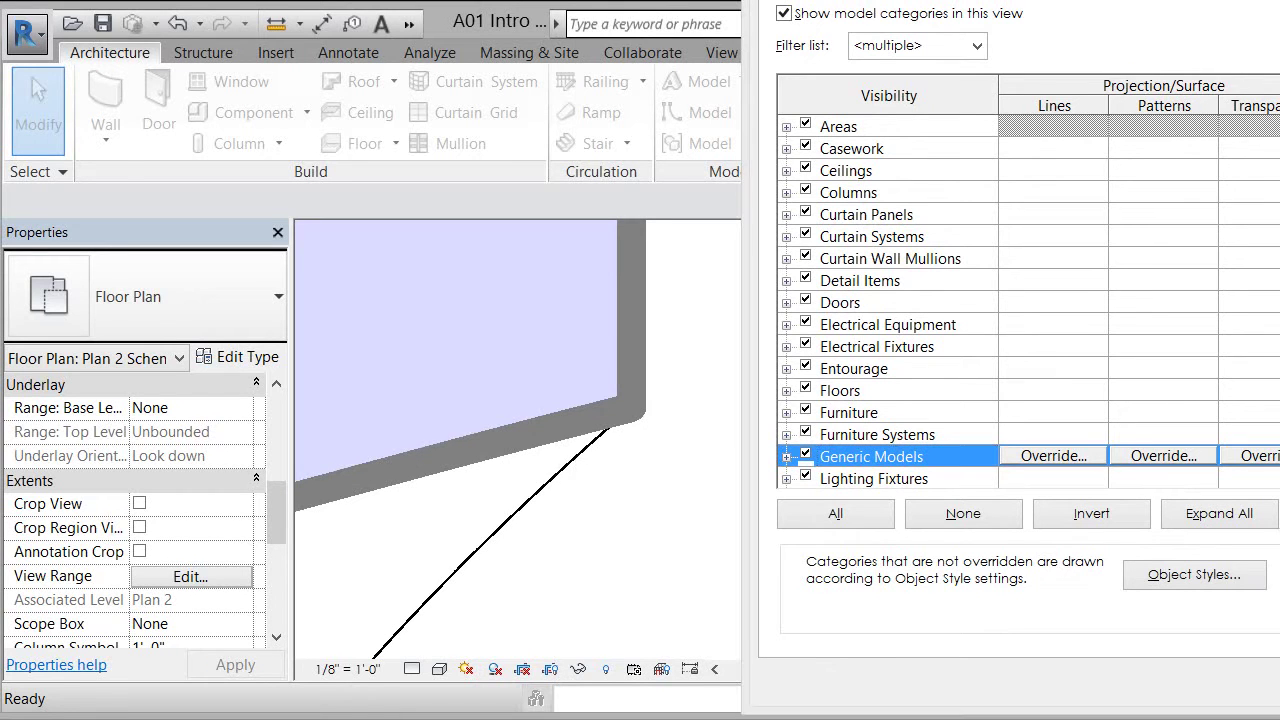
{"action": "left_click", "coordinate": [1053, 455]}
{"action": "left_click", "coordinate": [1262, 272]}
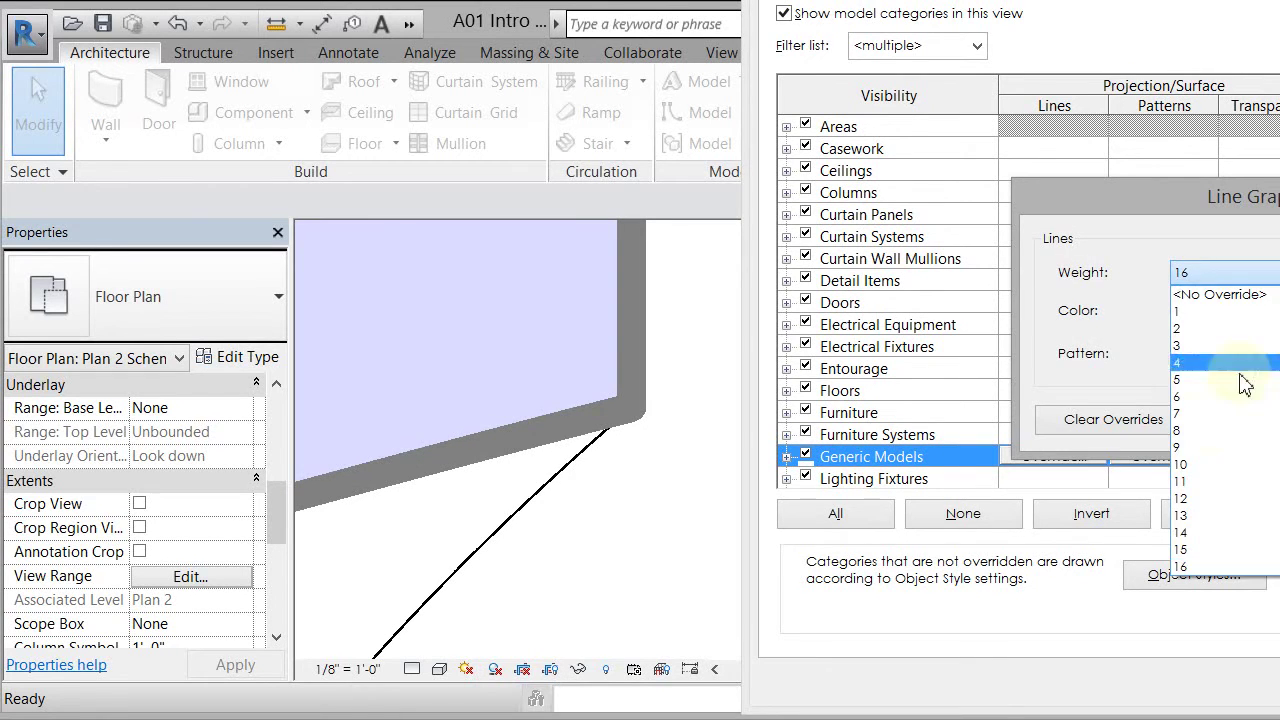
{"action": "left_click", "coordinate": [1186, 535]}
{"action": "key", "text": "Return"}
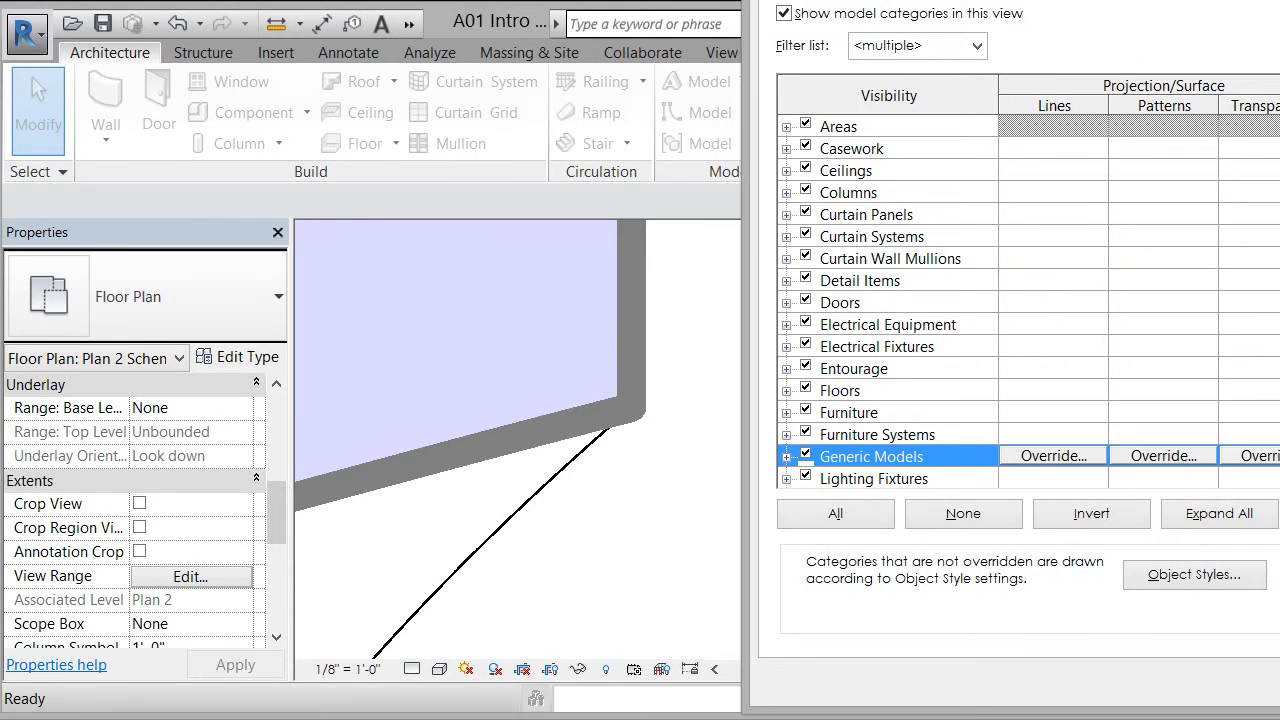
{"action": "left_click", "coordinate": [1248, 625]}
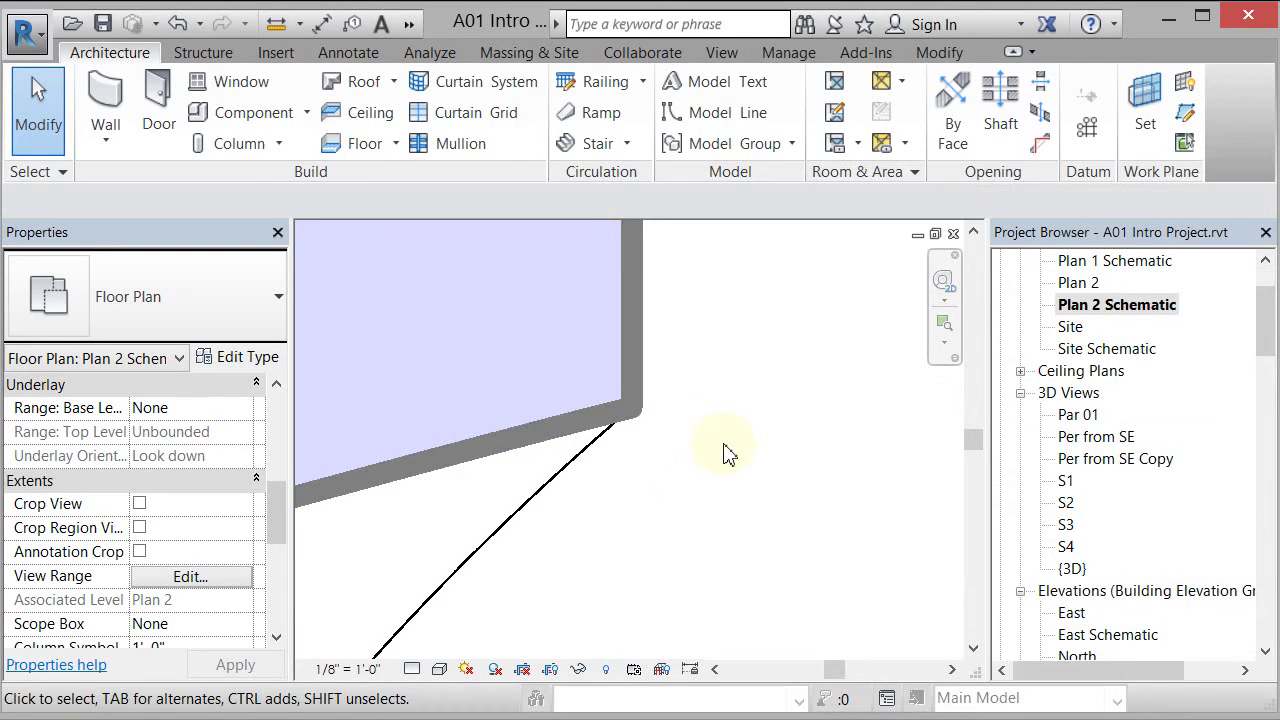
- Override the projection line color of Generic Models with RGB 128-128-128 in the Plan 2 Schematic view
{"action": "key", "text": "v"}
{"action": "key", "text": "g"}
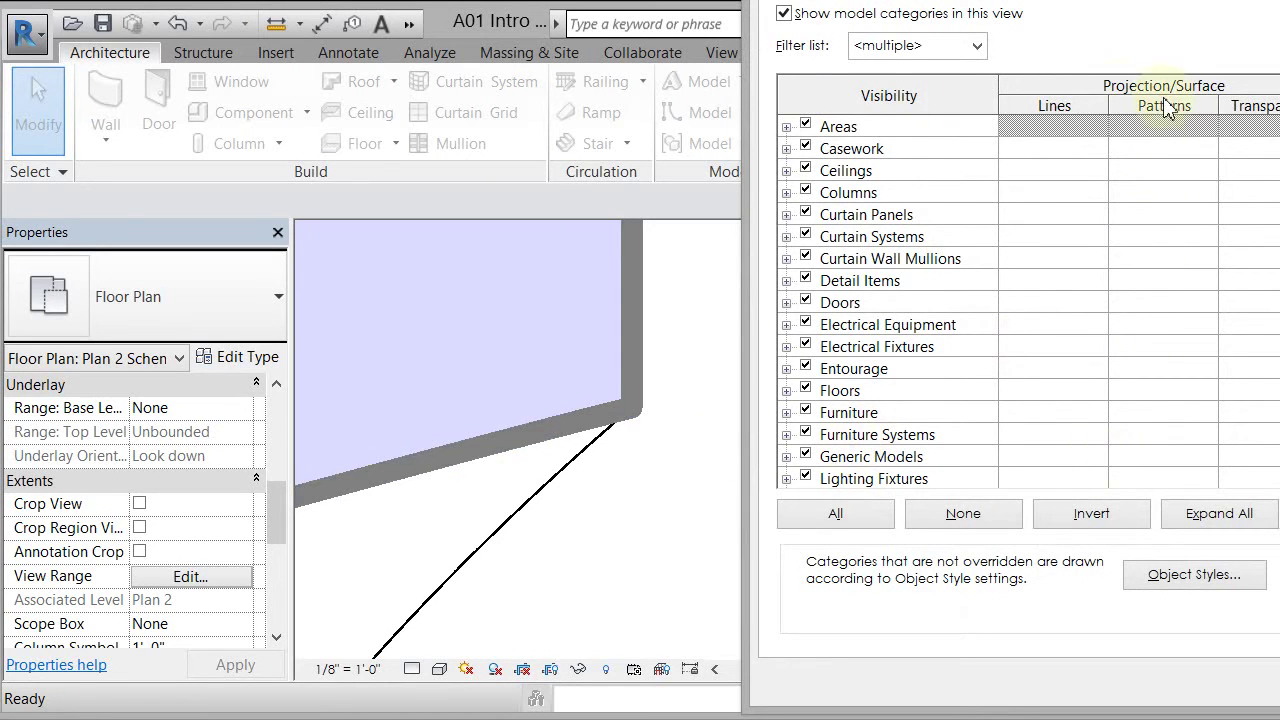
{"action": "left_click", "coordinate": [1059, 456]}
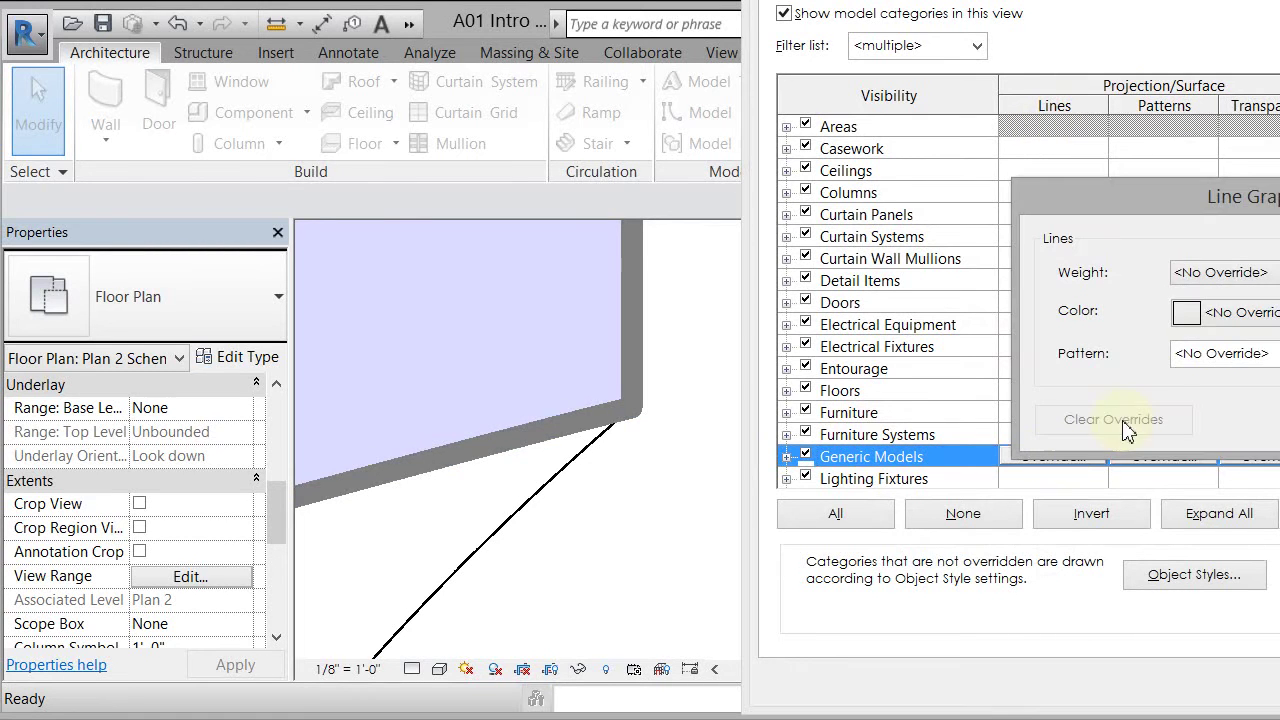
{"action": "left_click", "coordinate": [1228, 316]}
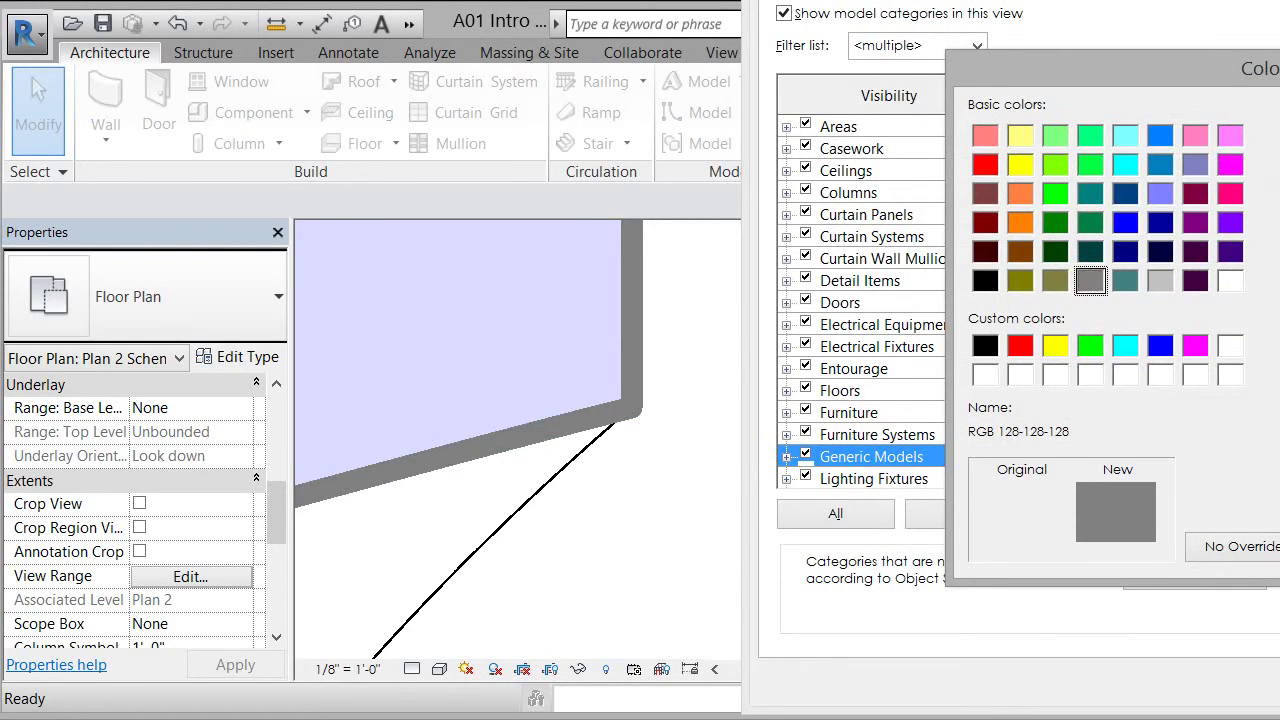
{"action": "key", "text": "Return"}
{"action": "key", "text": "Return"}
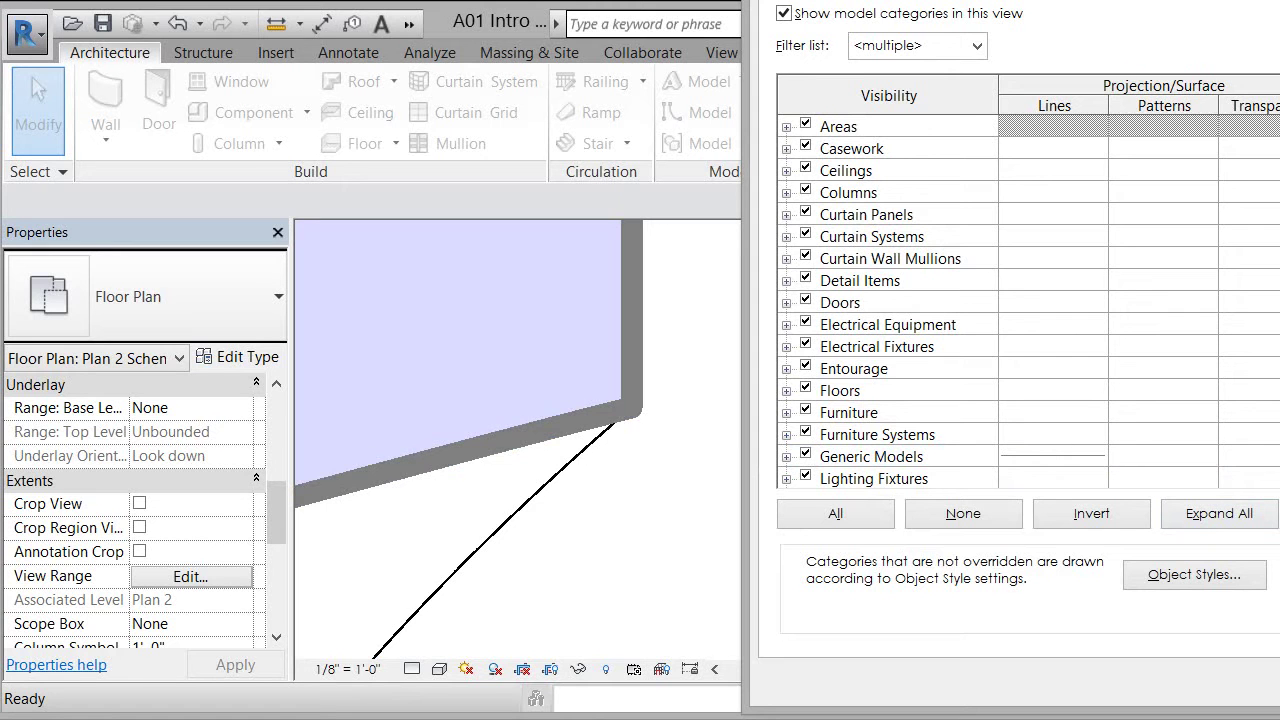
{"action": "key", "text": "Return"}
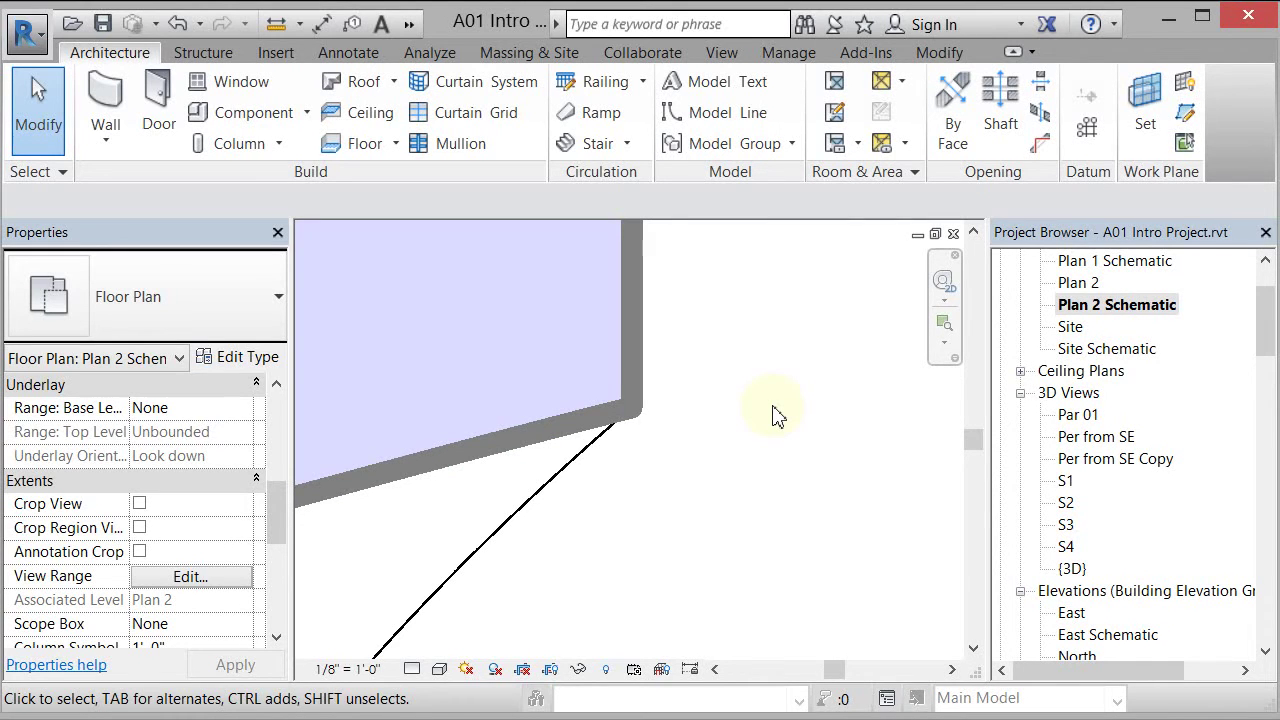
- In the project's Object Styles, rename the imported-object subcategory 0 under Imports in Families to Curve
{"action": "left_click", "coordinate": [789, 53]}
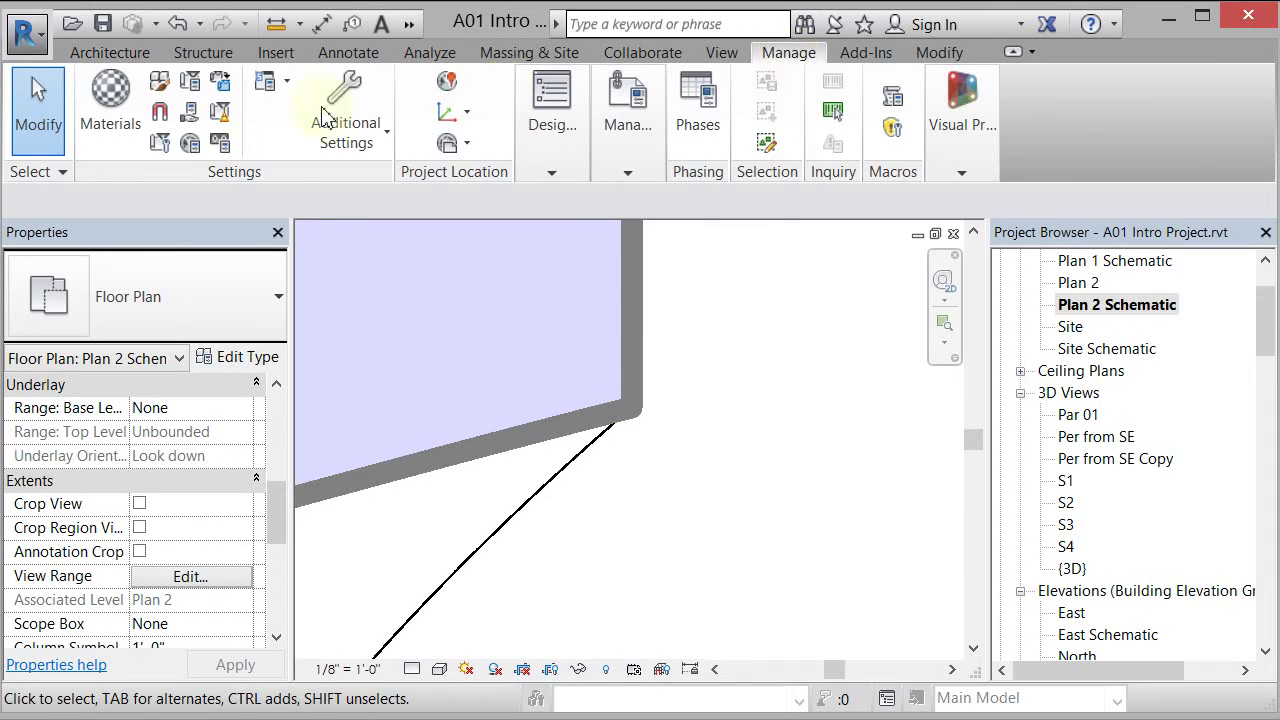
{"action": "left_click", "coordinate": [160, 80]}
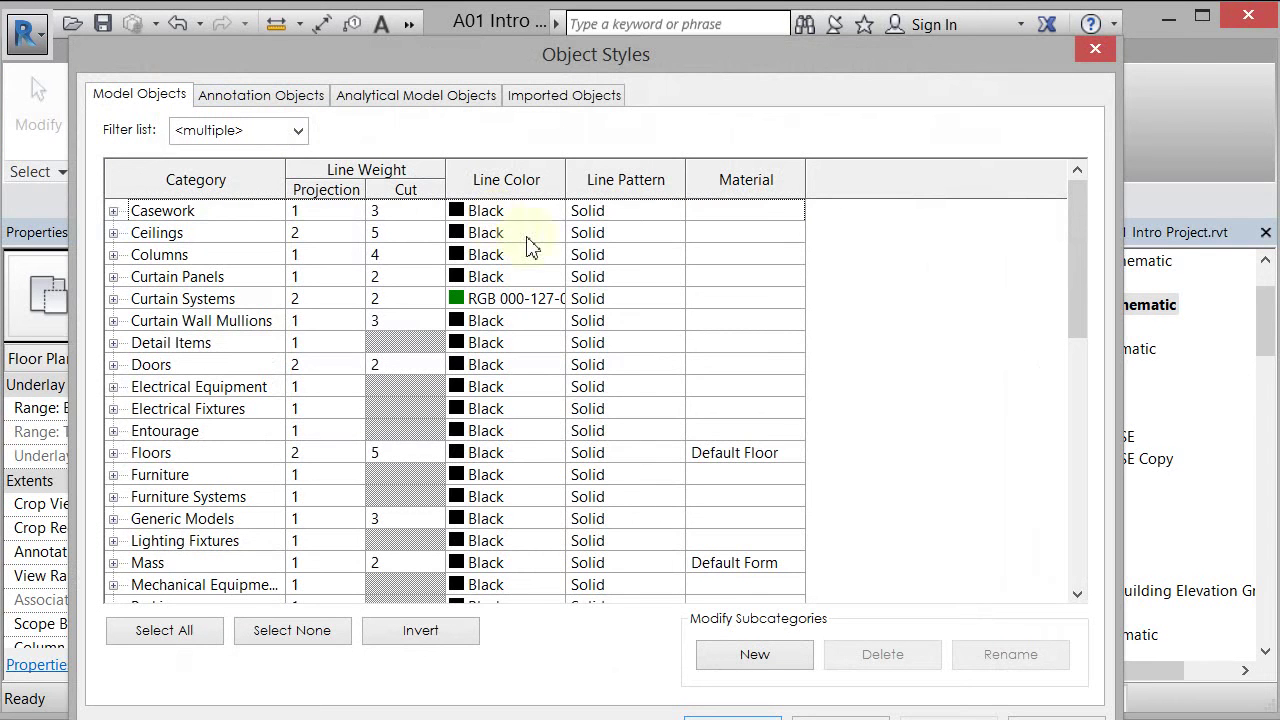
{"action": "left_click", "coordinate": [566, 102]}
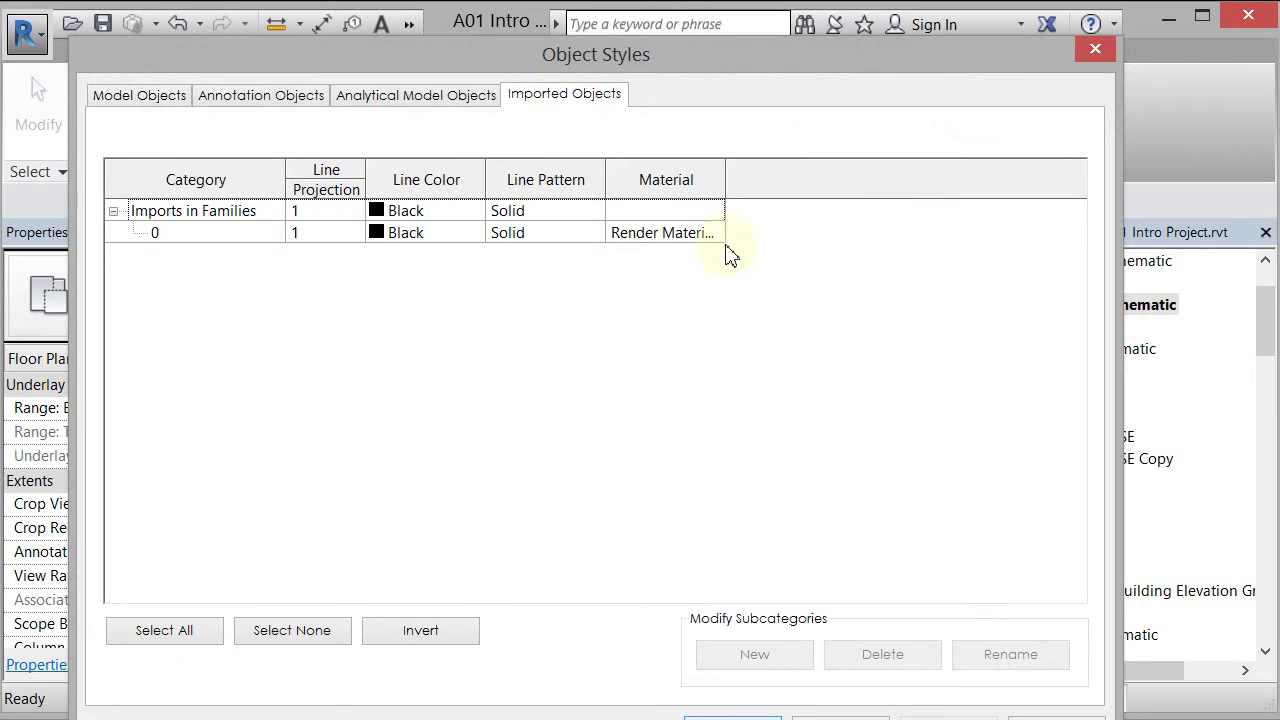
{"action": "left_click", "coordinate": [193, 238]}
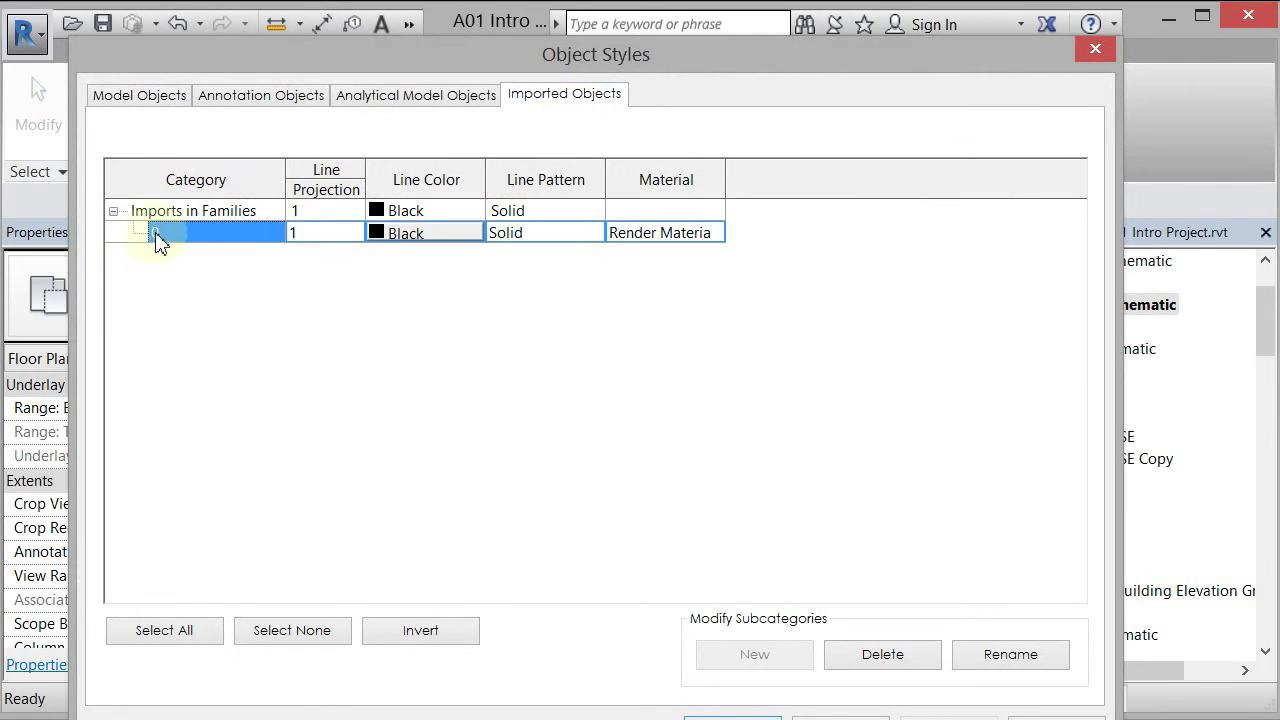
{"action": "left_click", "coordinate": [1006, 660]}
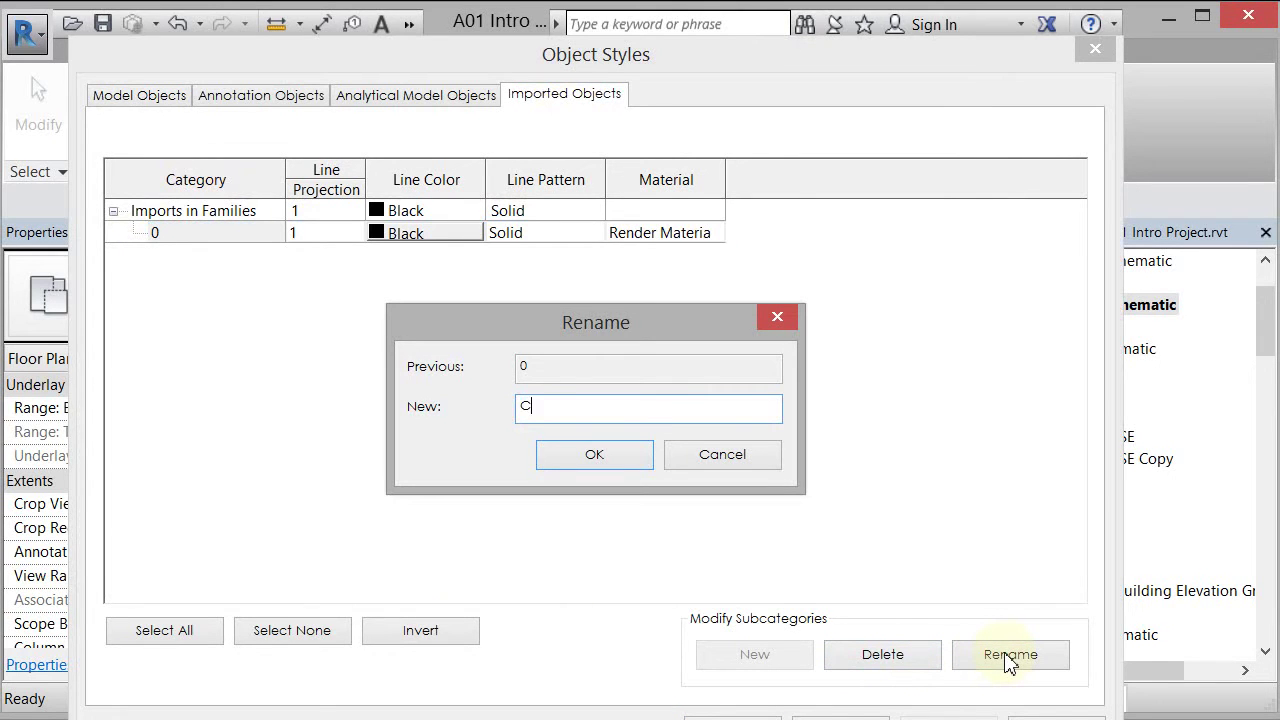
{"action": "key", "text": "Return"}
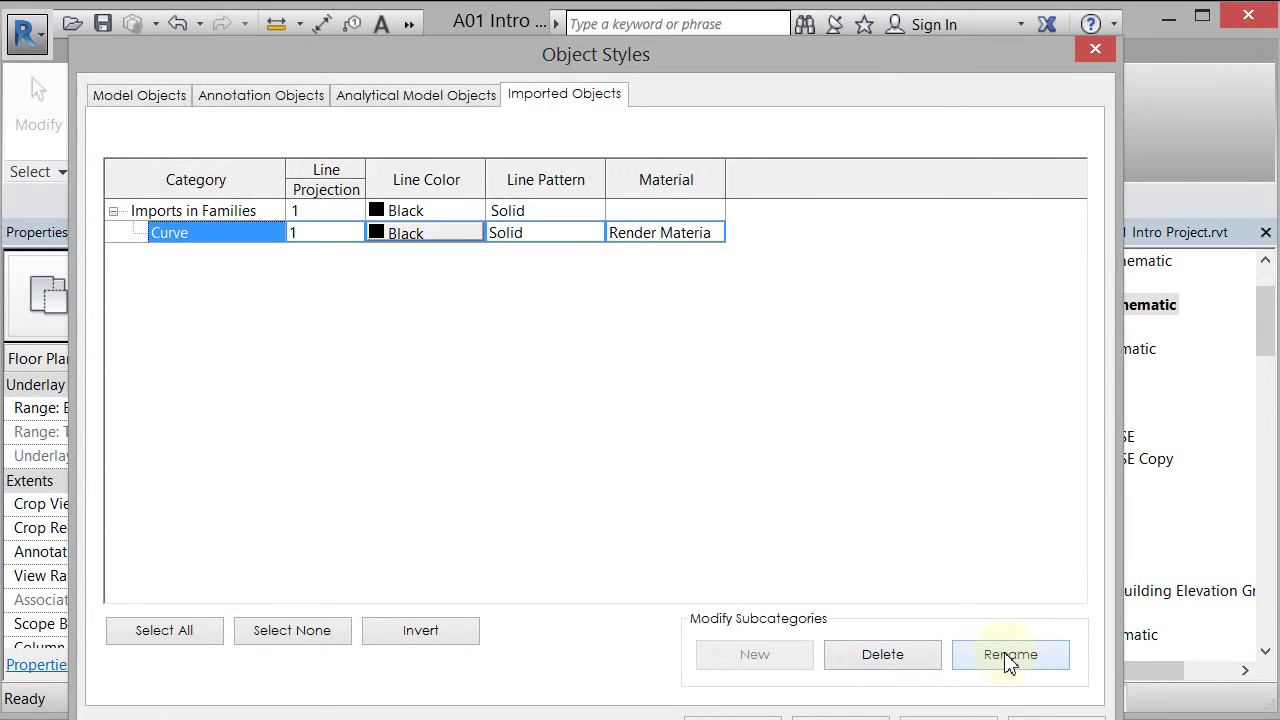
- Set the Curve subcategory's line color to gray RGB 128-128-128 and accept the object styles
{"action": "left_click", "coordinate": [438, 238]}
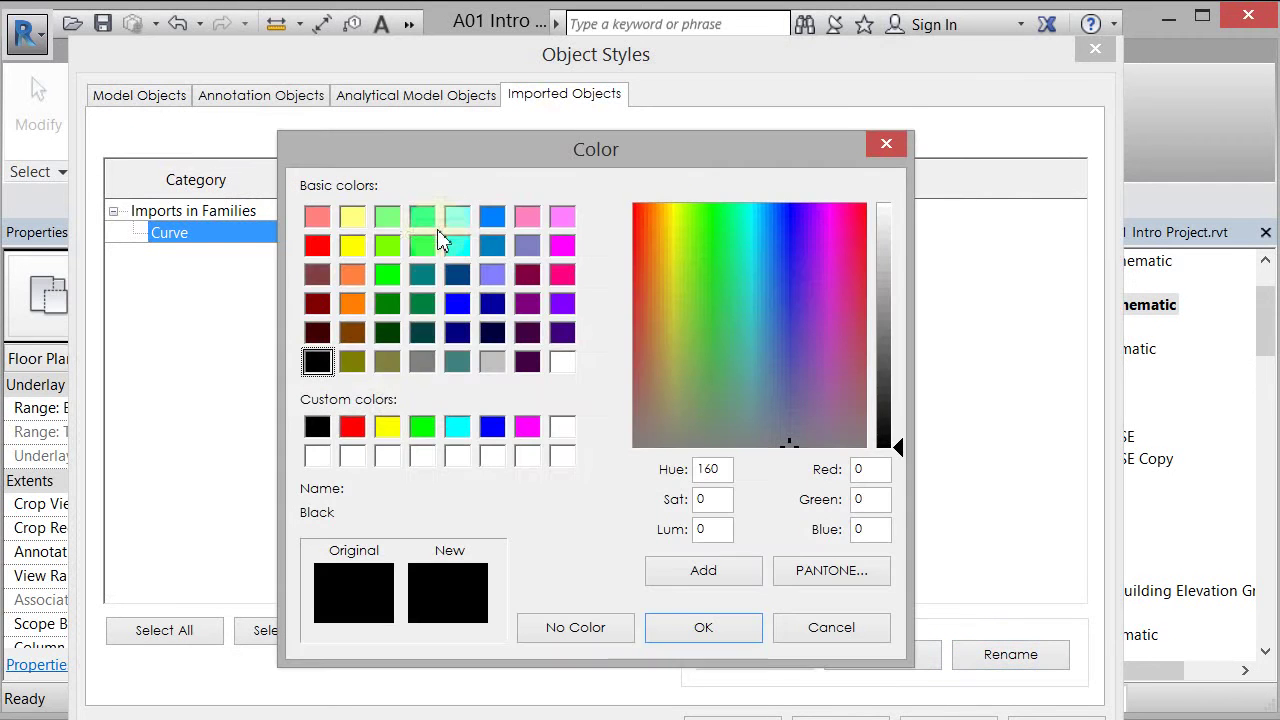
{"action": "left_click", "coordinate": [422, 361]}
{"action": "left_click", "coordinate": [699, 630]}
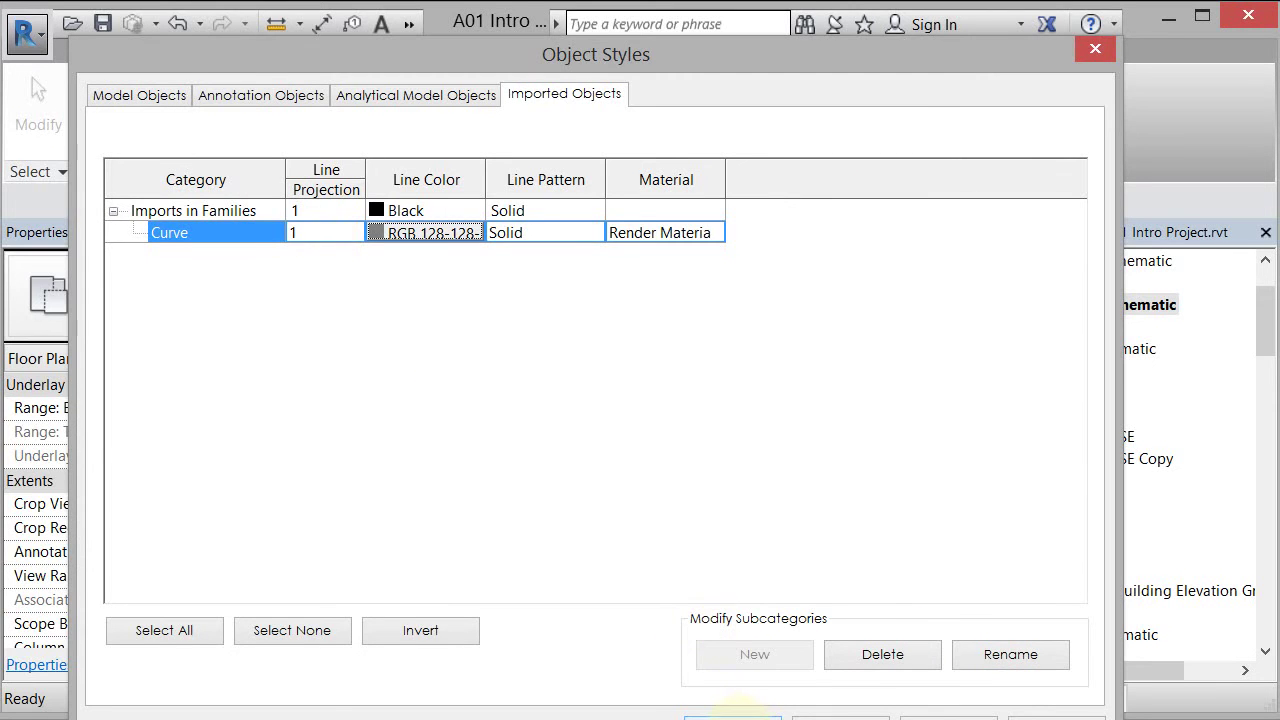
{"action": "left_click", "coordinate": [733, 718]}
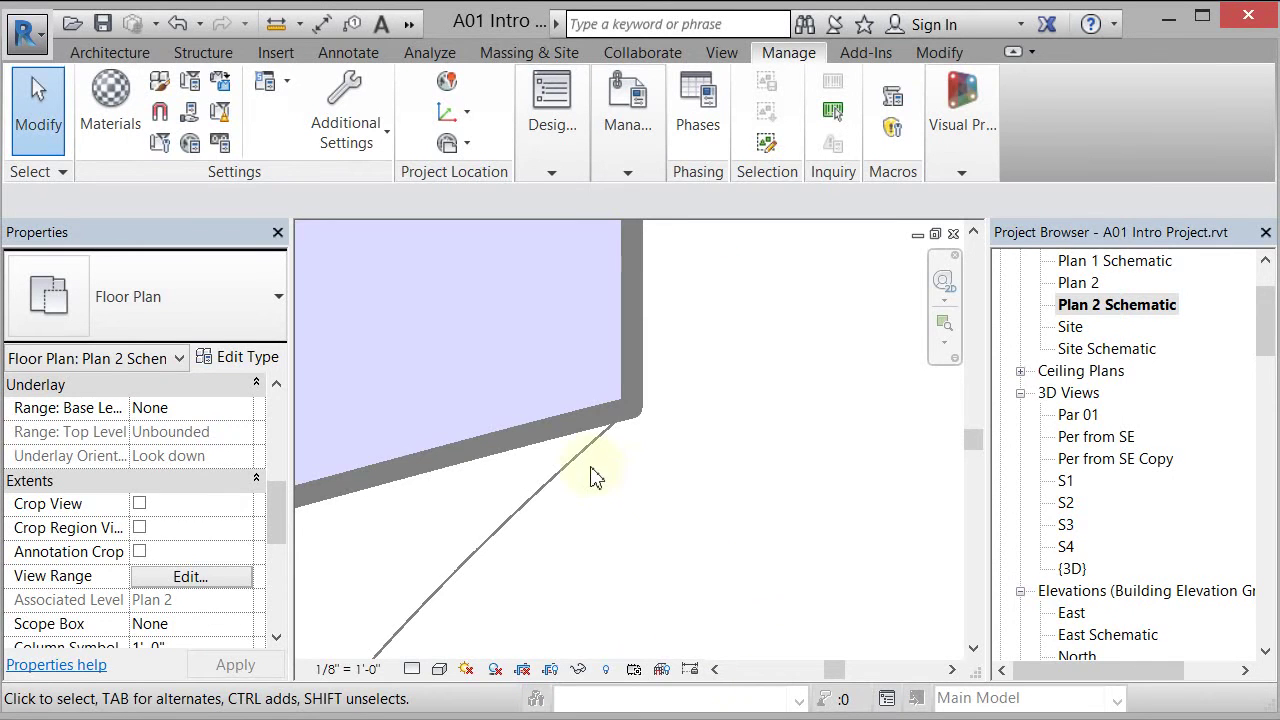
- Set the visual style of the Plan 2 Schematic view to Shaded
{"action": "scroll", "coordinate": [700, 500], "scroll_direction": "down", "scroll_amount": 4}
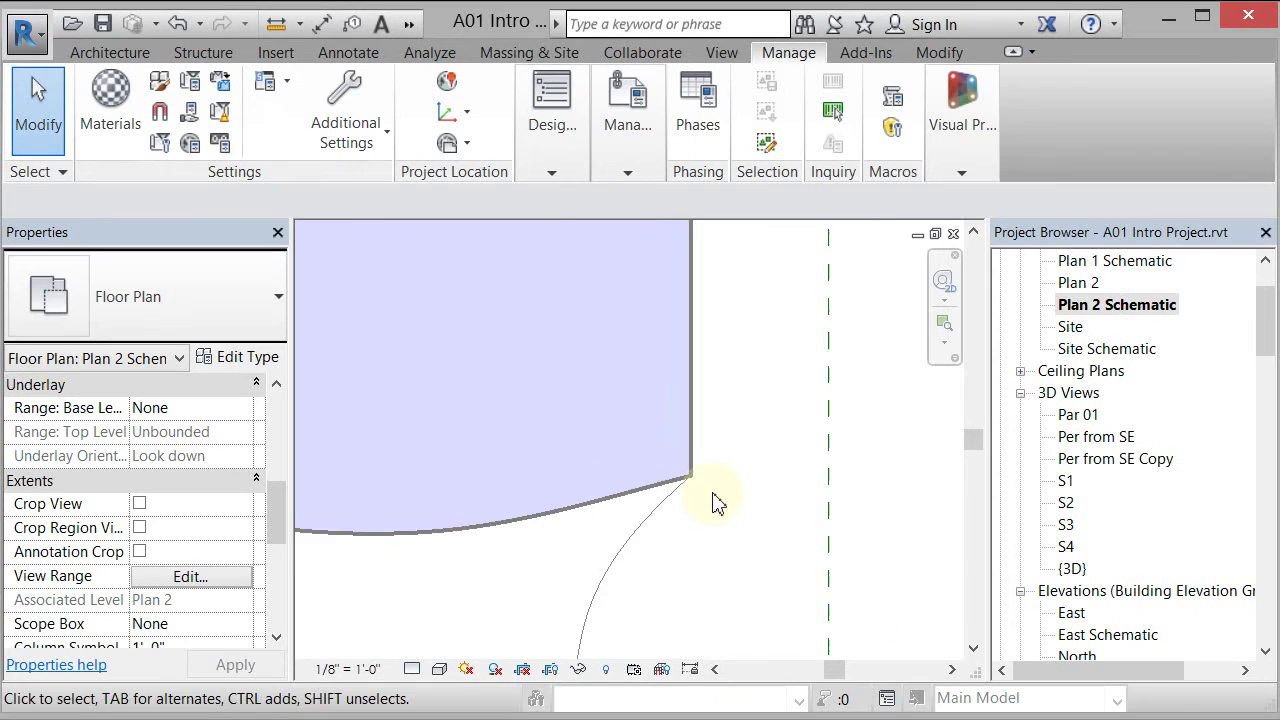
{"action": "scroll", "coordinate": [713, 503], "scroll_direction": "down", "scroll_amount": 5}
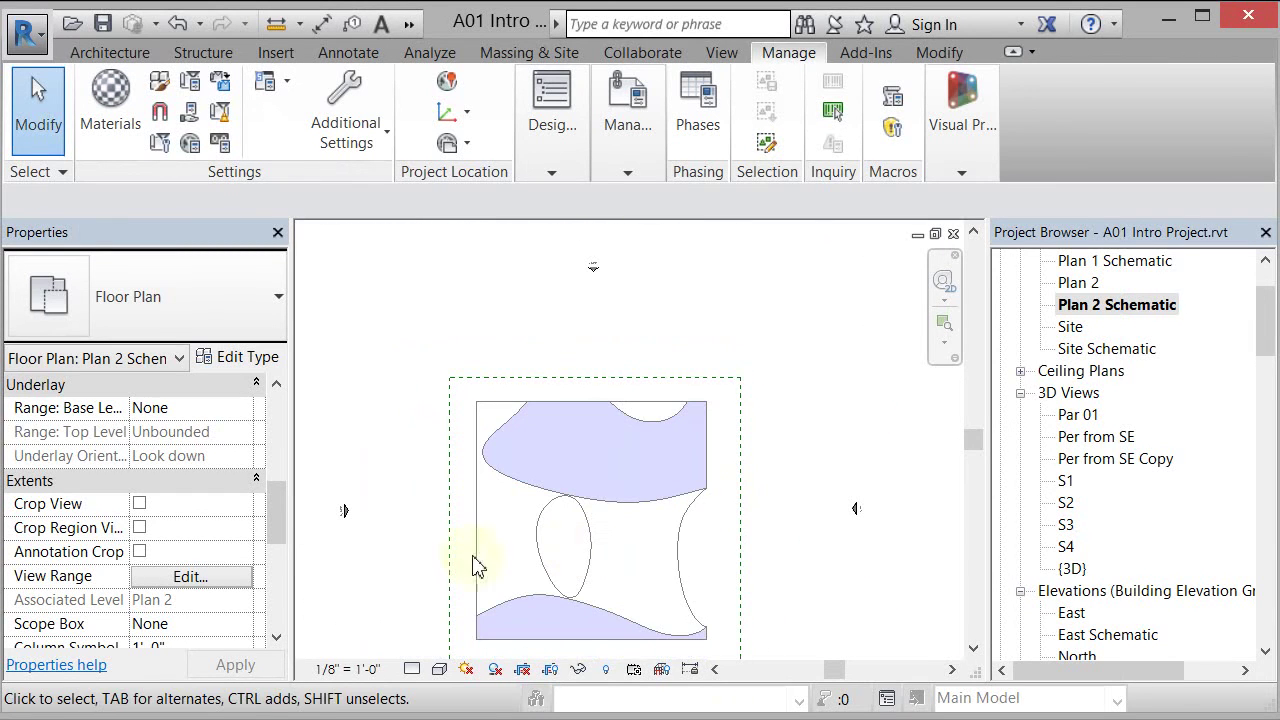
{"action": "middle_click_drag", "start_coordinate": [432, 607], "coordinate": [428, 575]}
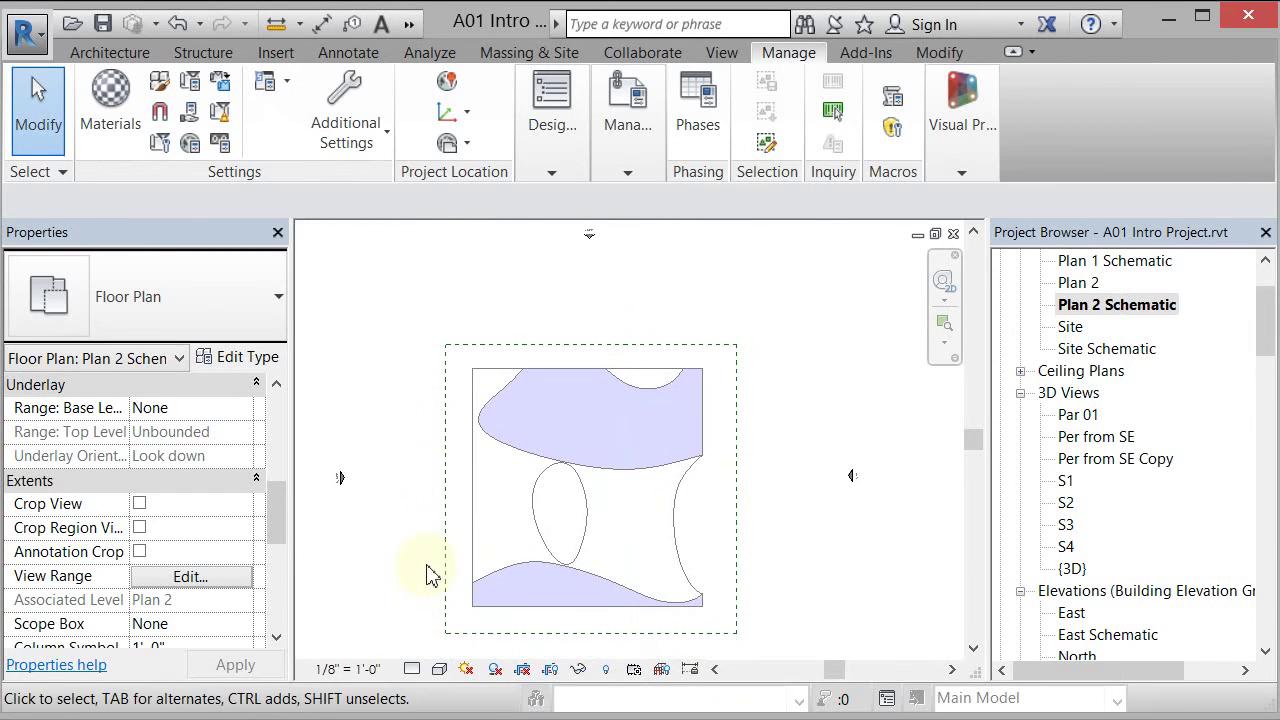
{"action": "left_click", "coordinate": [440, 669]}
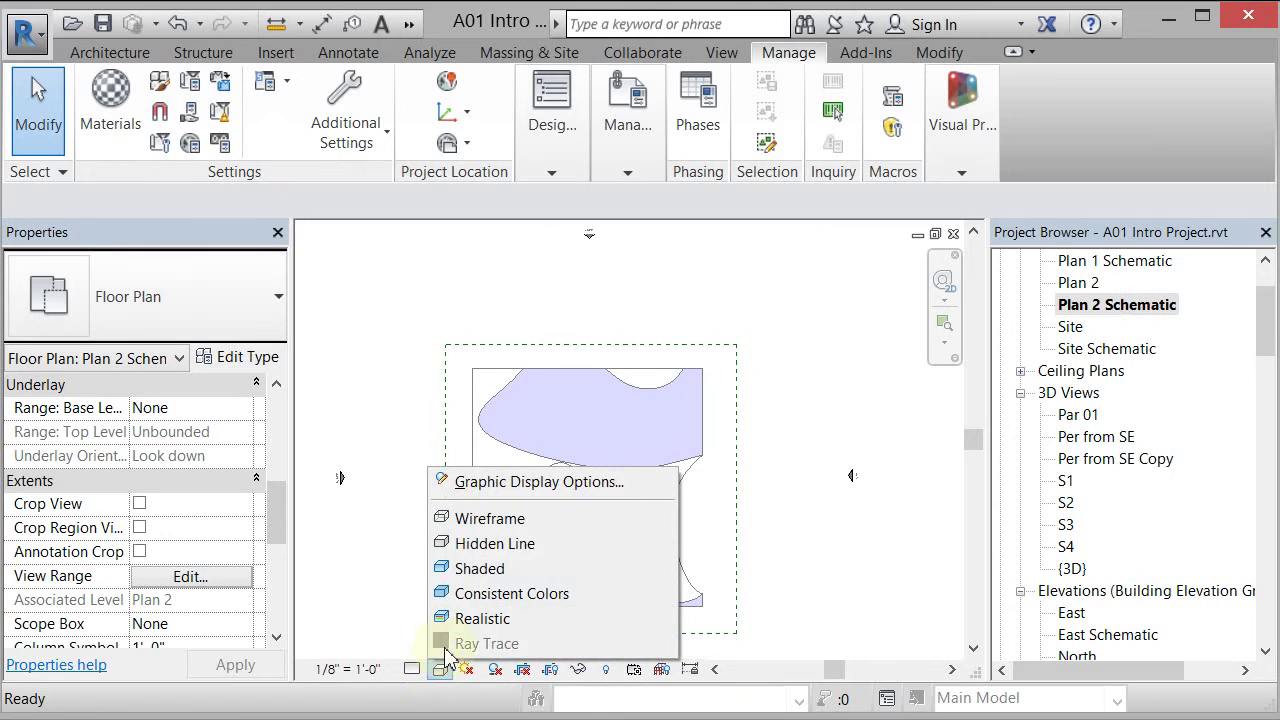
{"action": "left_click", "coordinate": [482, 570]}
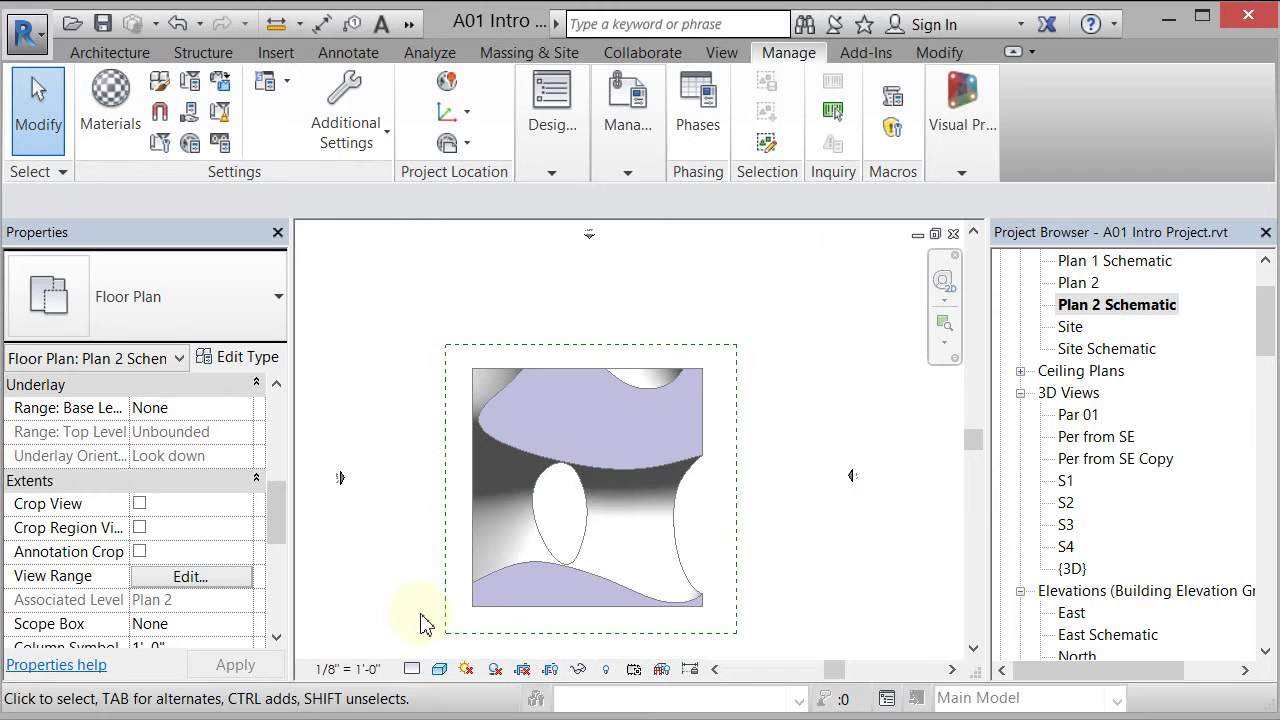
- Set the view scale of Plan 2 Schematic to 3/32" = 1'-0"
{"action": "scroll", "coordinate": [420, 622], "scroll_direction": "up", "scroll_amount": 1}
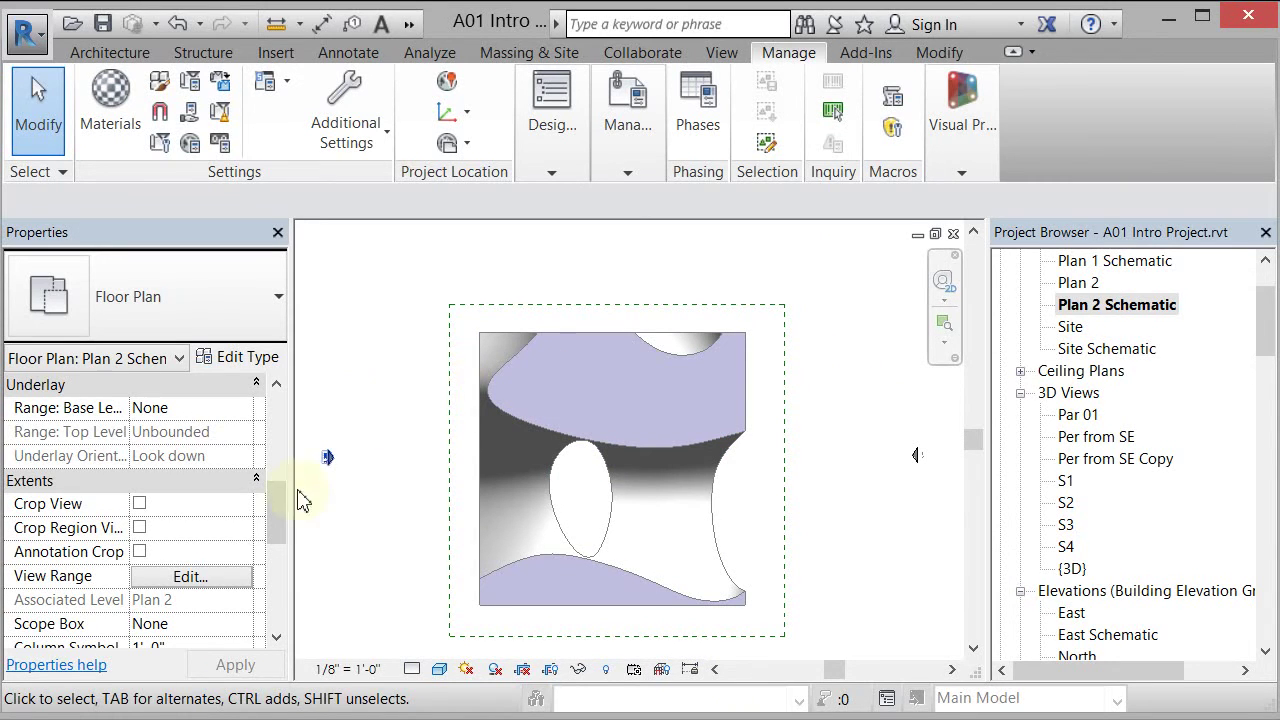
{"action": "left_click_drag", "start_coordinate": [280, 510], "coordinate": [268, 408]}
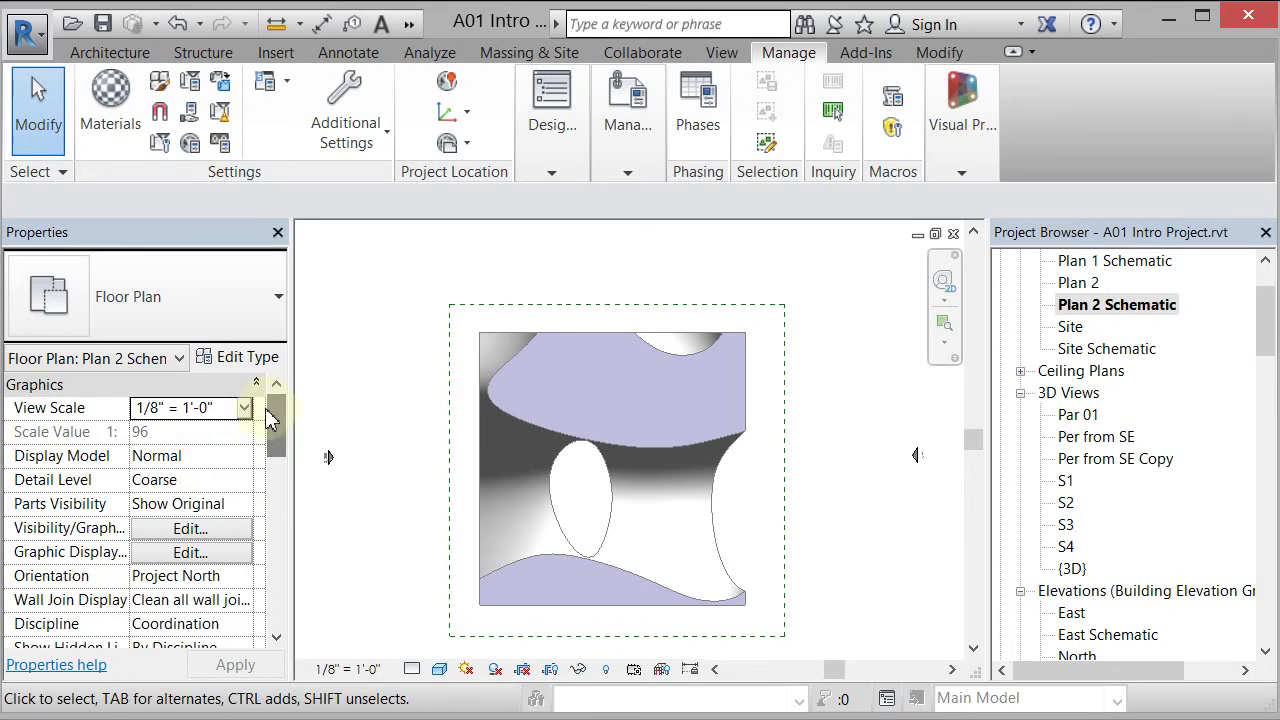
{"action": "left_click", "coordinate": [245, 409]}
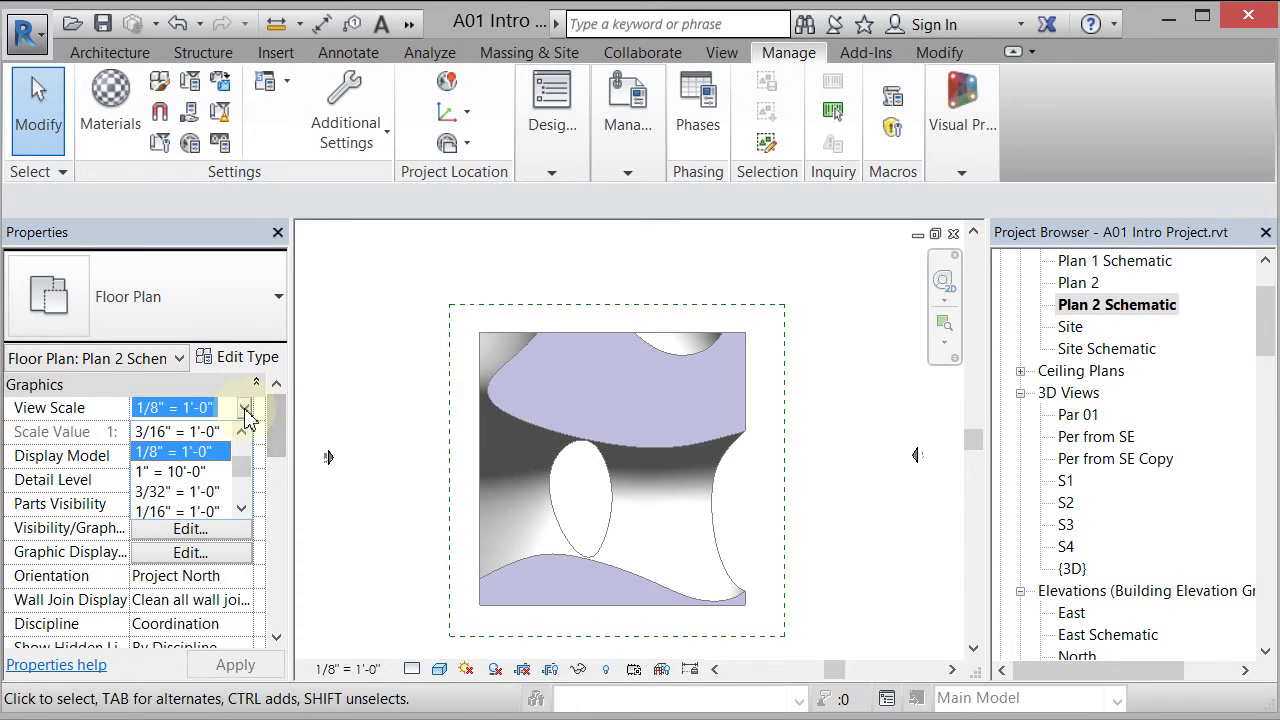
{"action": "left_click", "coordinate": [190, 494]}
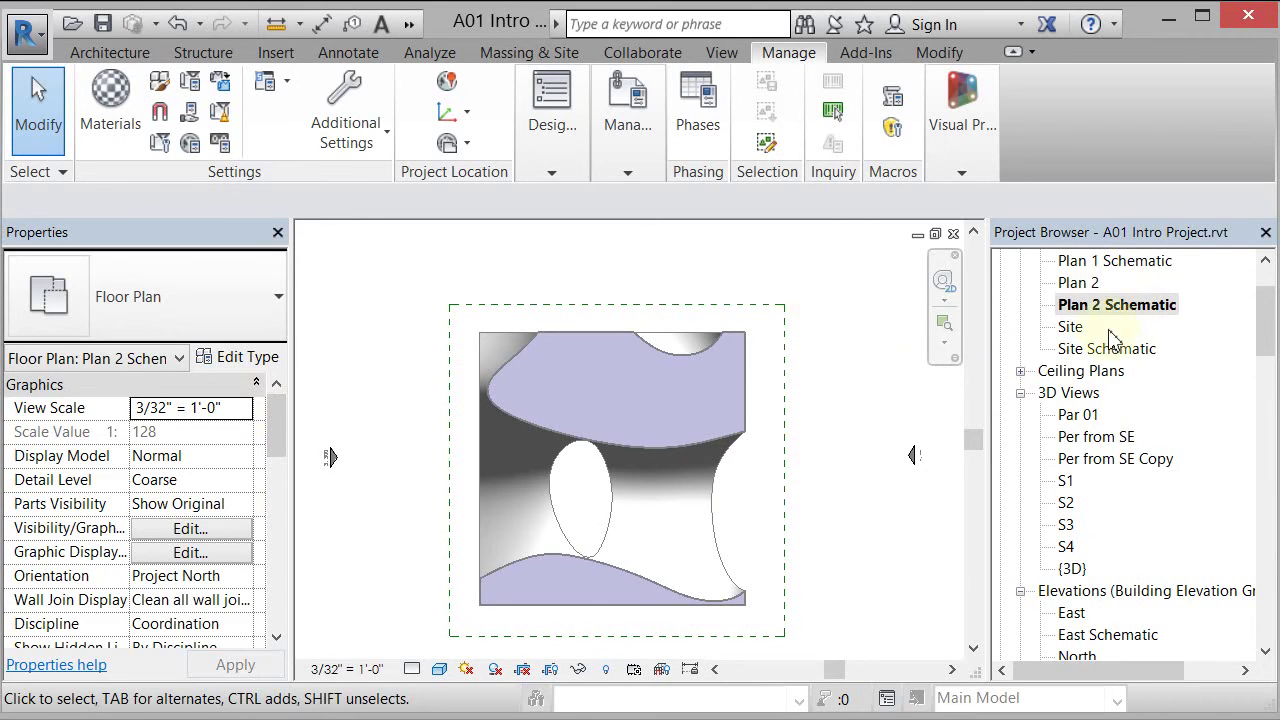
- Create a view template named Plan Schematic Blue from Plan 2 Schematic, excluding the View Scale parameter
{"action": "right_click", "coordinate": [1125, 305]}
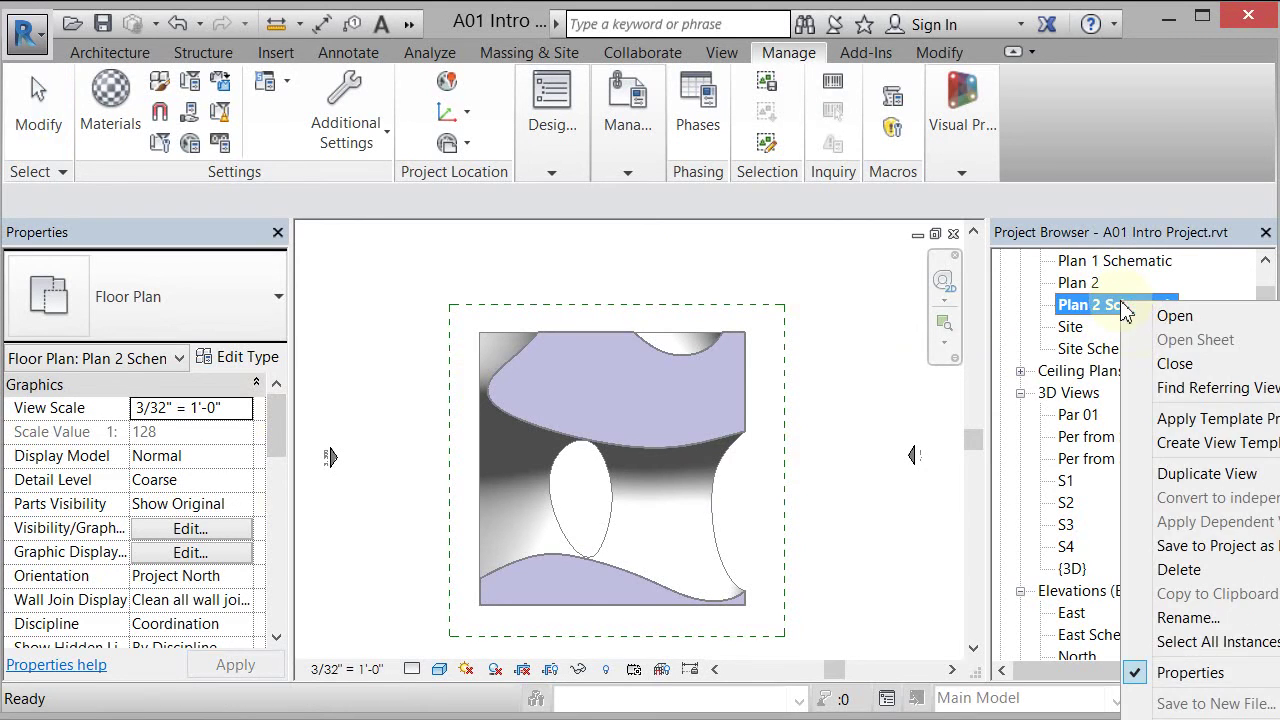
{"action": "left_click", "coordinate": [1183, 447]}
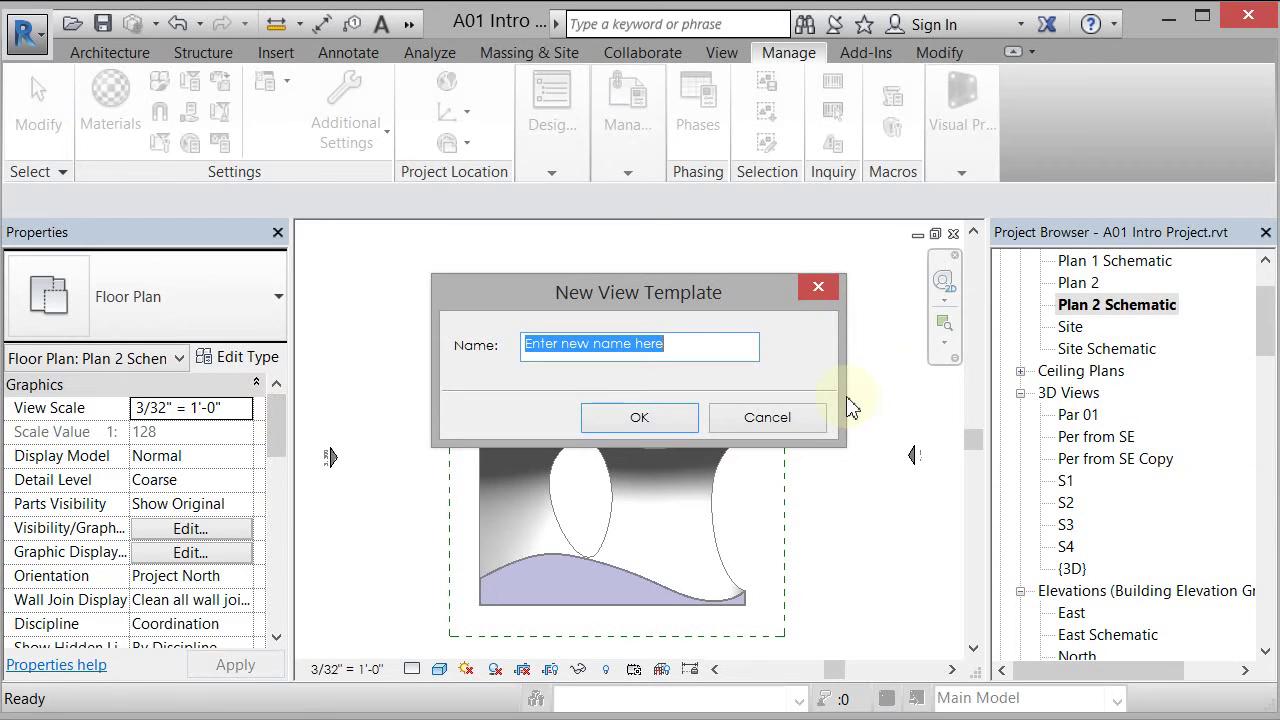
{"action": "type", "text": "Plan Schematic Blue"}
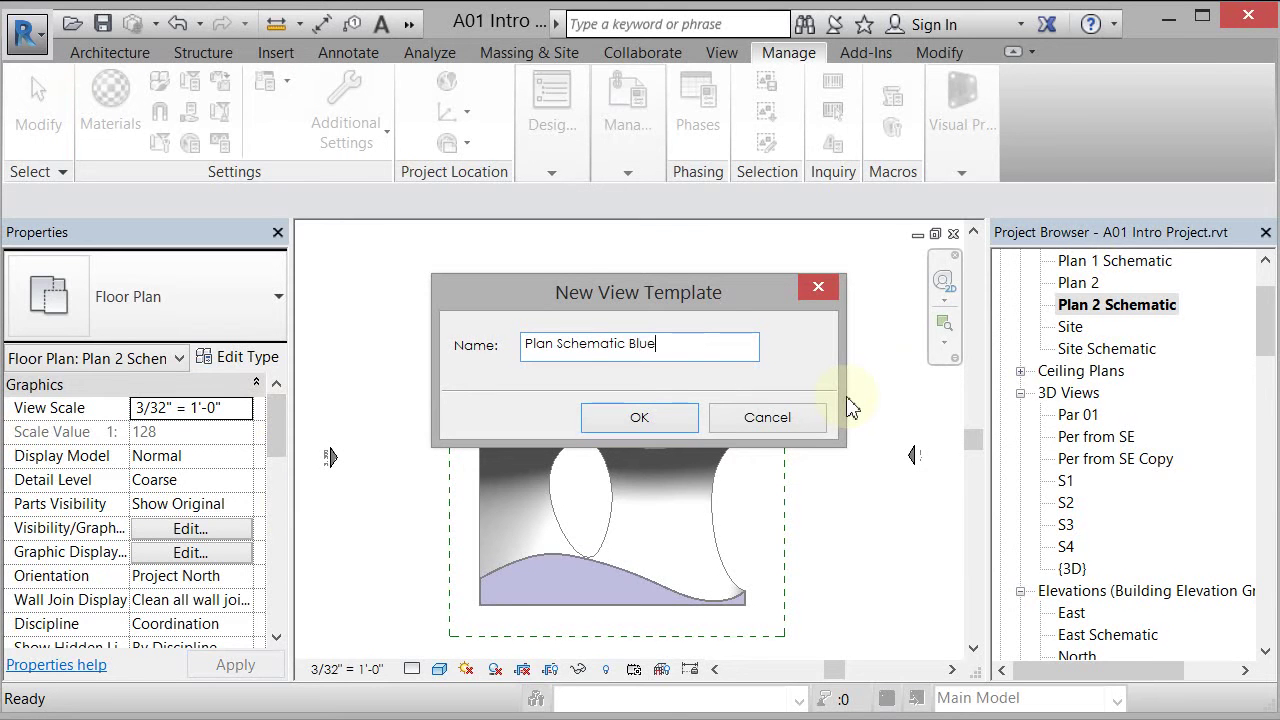
{"action": "key", "text": "Return"}
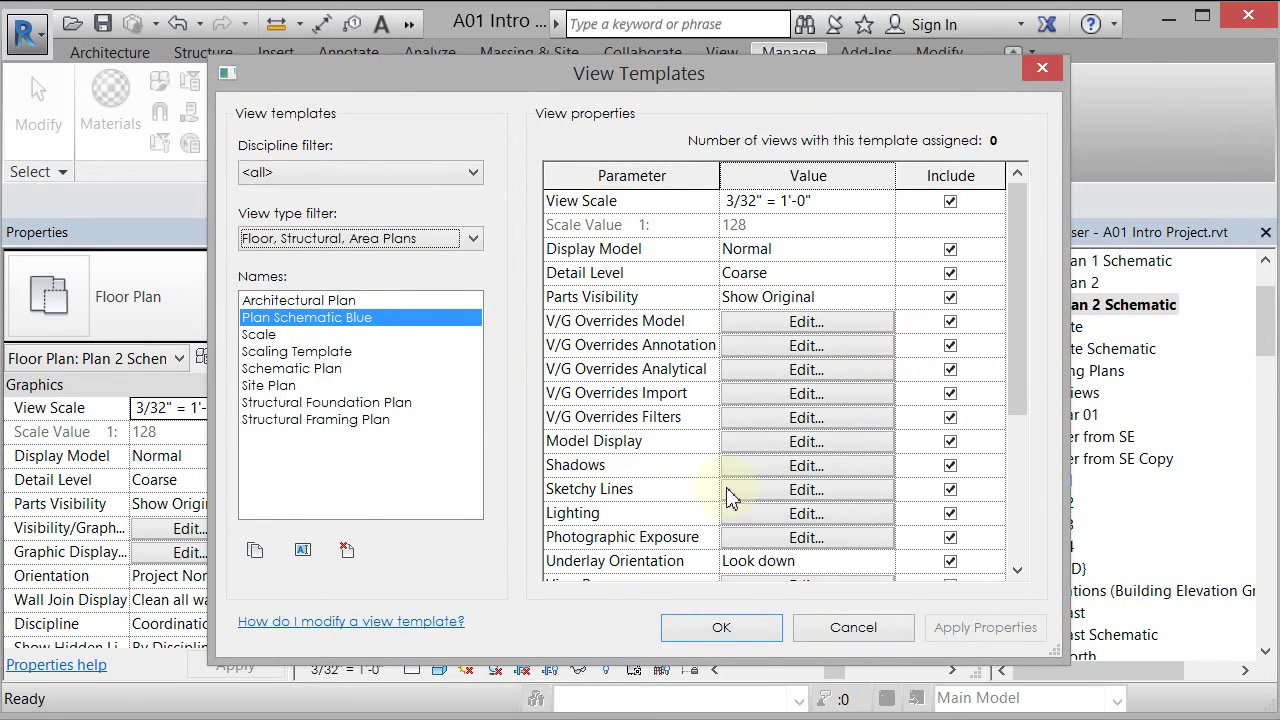
{"action": "left_click", "coordinate": [950, 201]}
{"action": "left_click", "coordinate": [737, 634]}
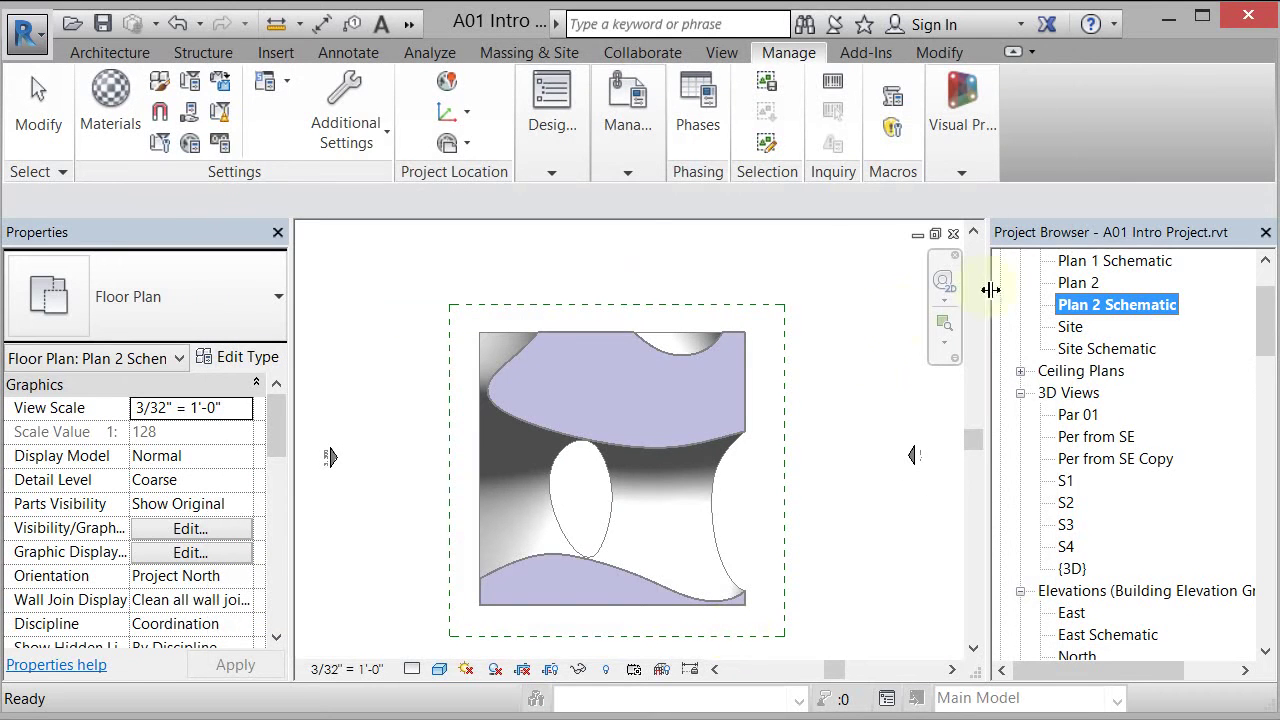
- Open Plan 1 Schematic and apply the Plan Schematic Blue template properties to it
{"action": "double_click", "coordinate": [1078, 262]}
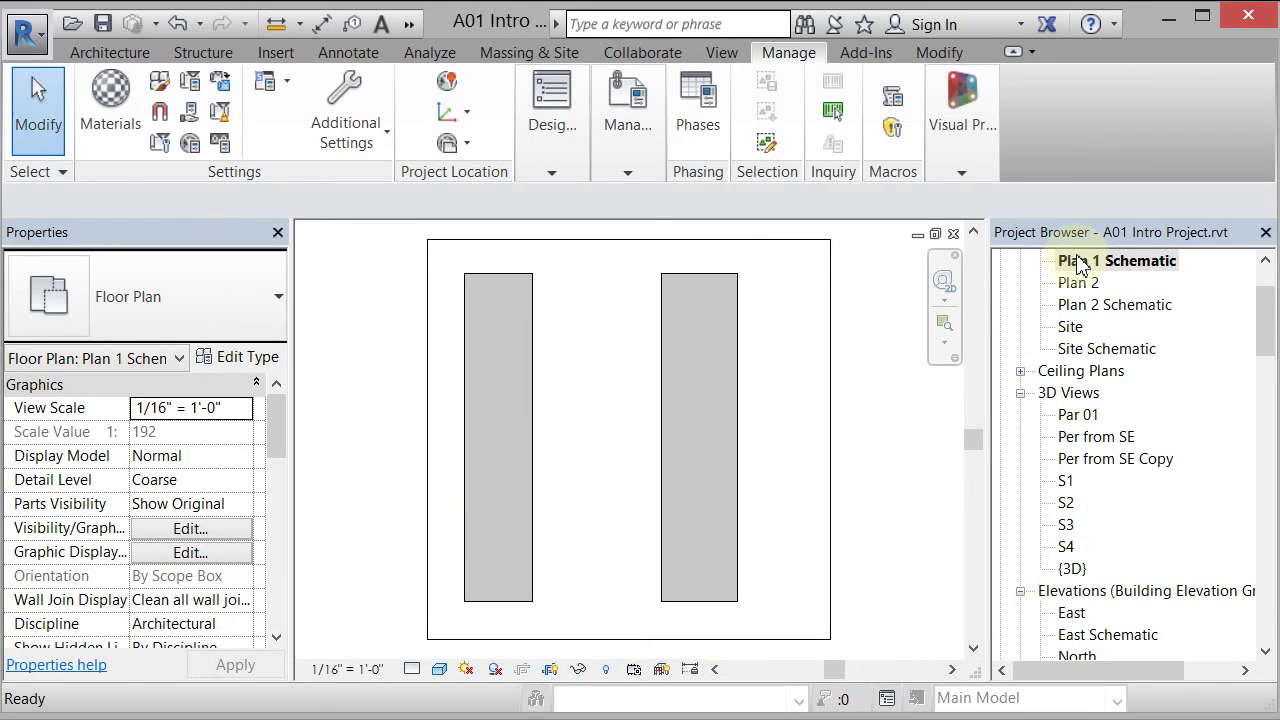
{"action": "right_click", "coordinate": [1080, 262]}
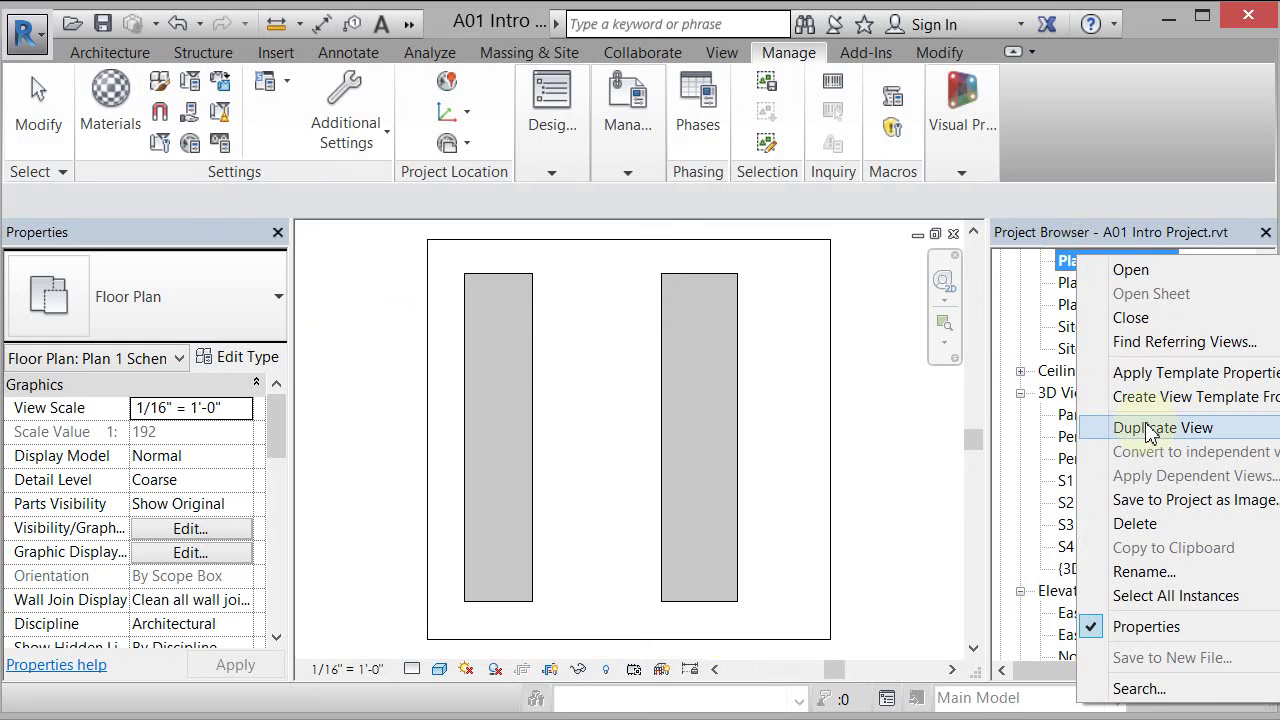
{"action": "left_click", "coordinate": [1150, 374]}
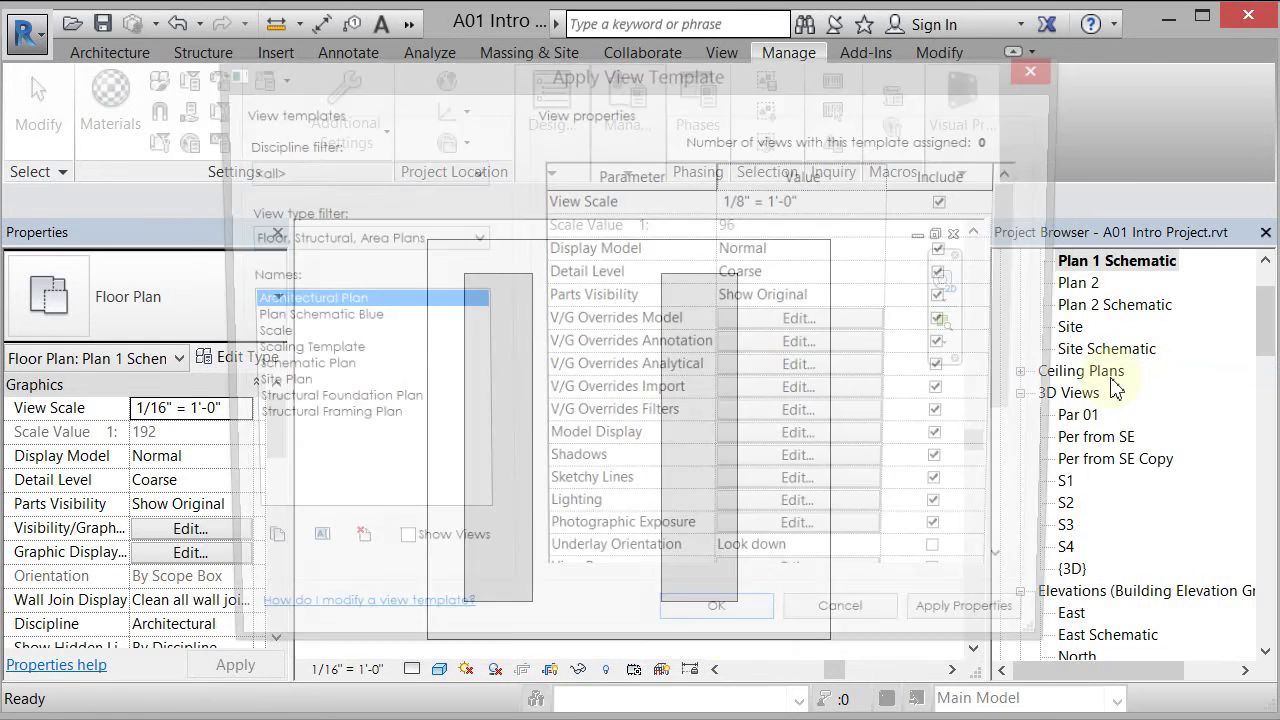
{"action": "left_click", "coordinate": [320, 318]}
{"action": "left_click", "coordinate": [712, 628]}
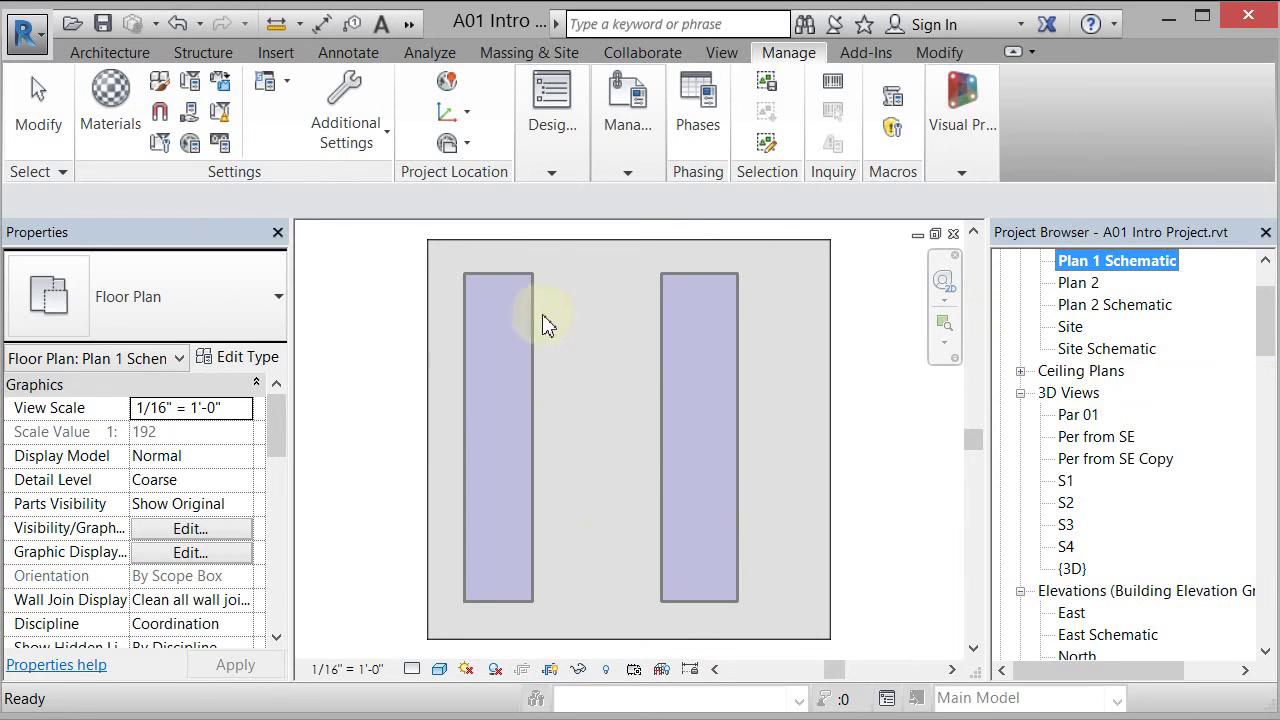
- Apply the Schematic Plan view template to Plan 1 Schematic and Plan 2 Schematic together
{"action": "left_click", "coordinate": [1120, 306], "text": "ctrl"}
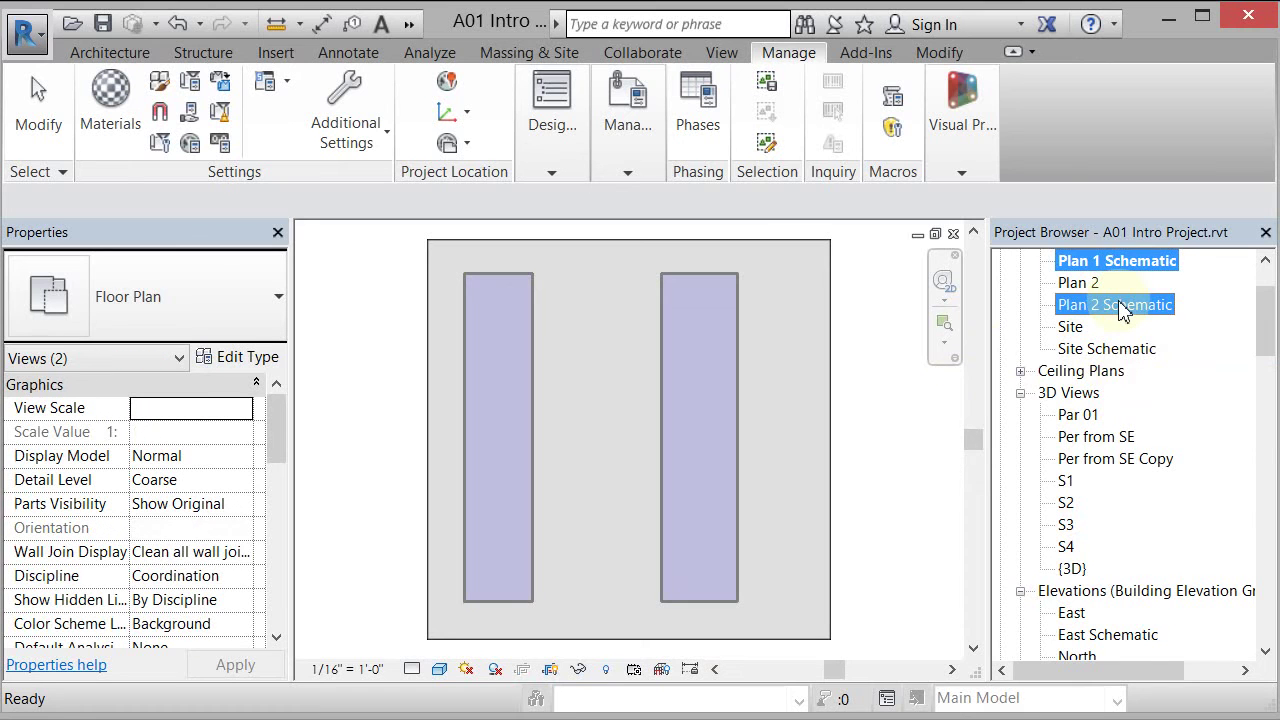
{"action": "right_click", "coordinate": [1121, 308]}
{"action": "left_click", "coordinate": [1180, 315]}
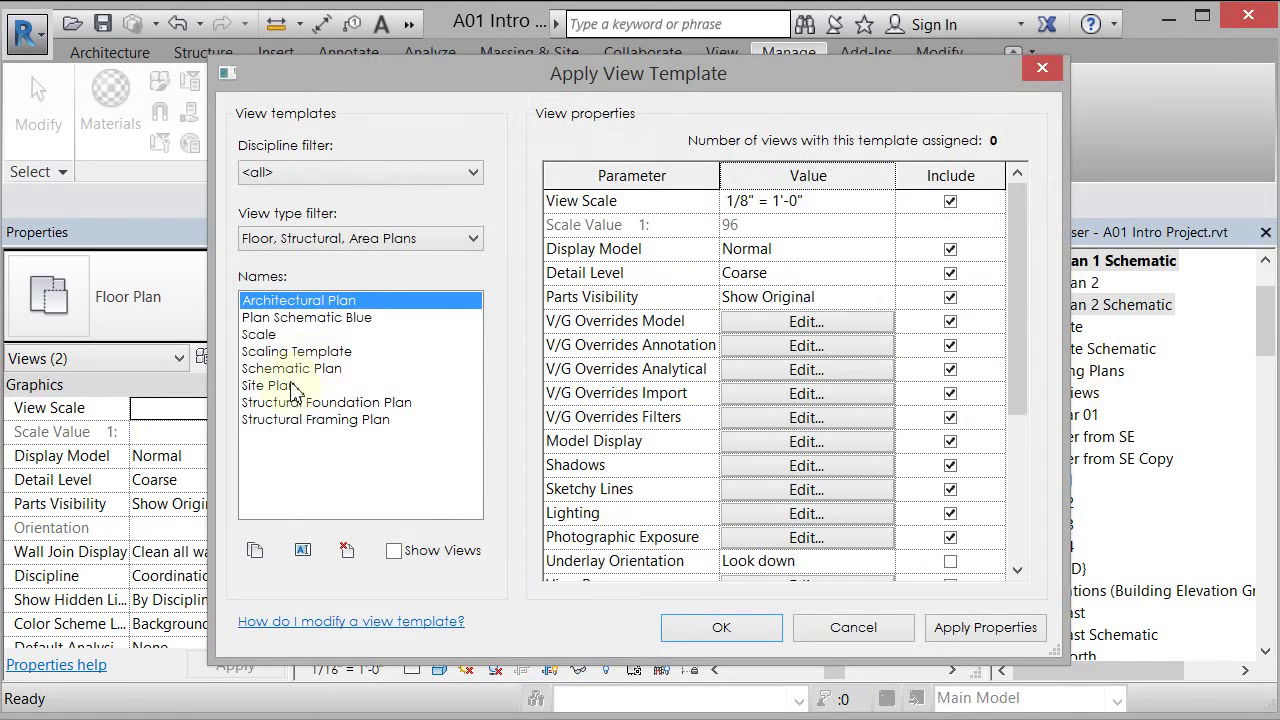
{"action": "left_click", "coordinate": [296, 370]}
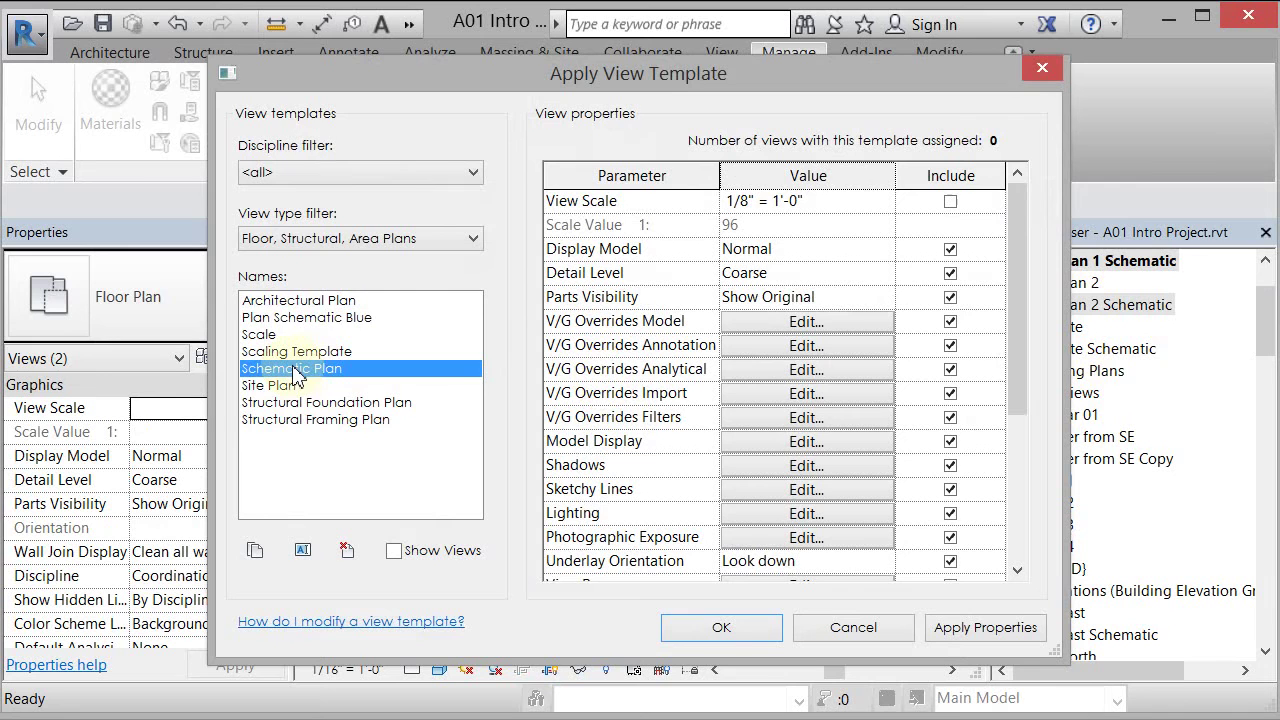
{"action": "left_click", "coordinate": [745, 632]}
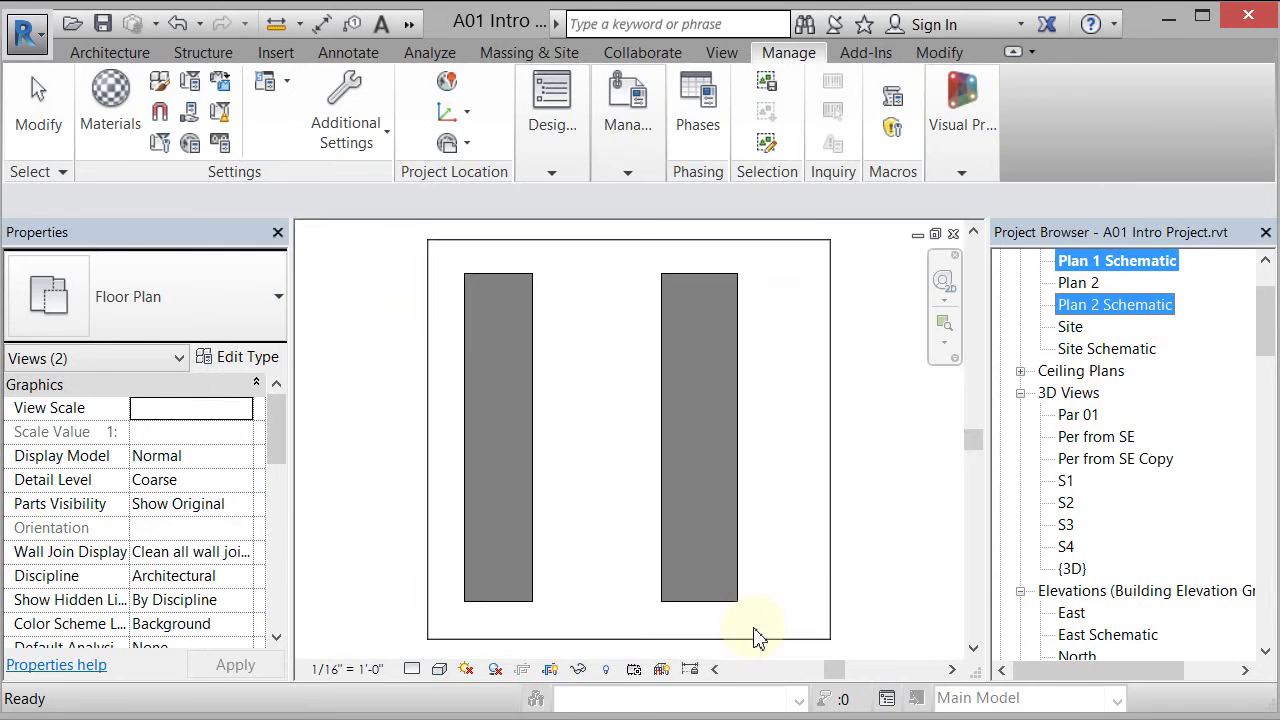
- Open Plan 2 Schematic and apply the Plan Schematic Blue template to both Plan 1 Schematic and Plan 2 Schematic
{"action": "double_click", "coordinate": [1110, 310]}
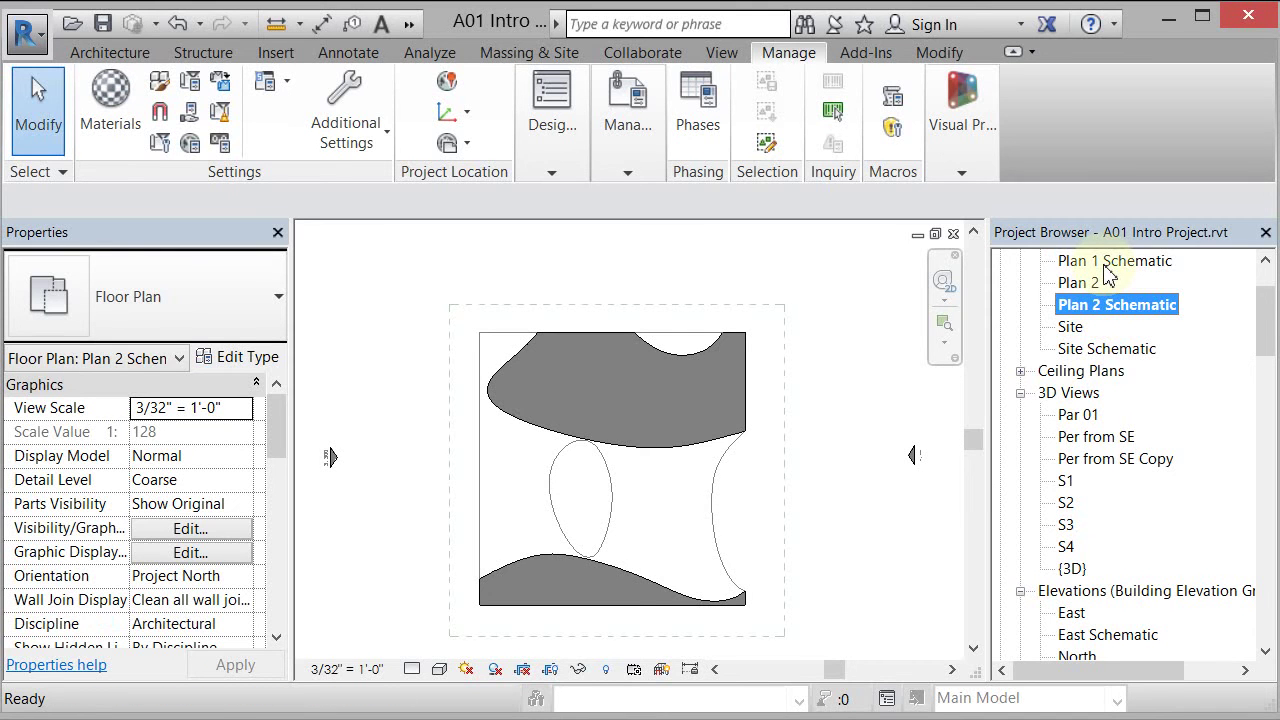
{"action": "left_click", "coordinate": [1100, 263], "text": "ctrl"}
{"action": "right_click", "coordinate": [1099, 264]}
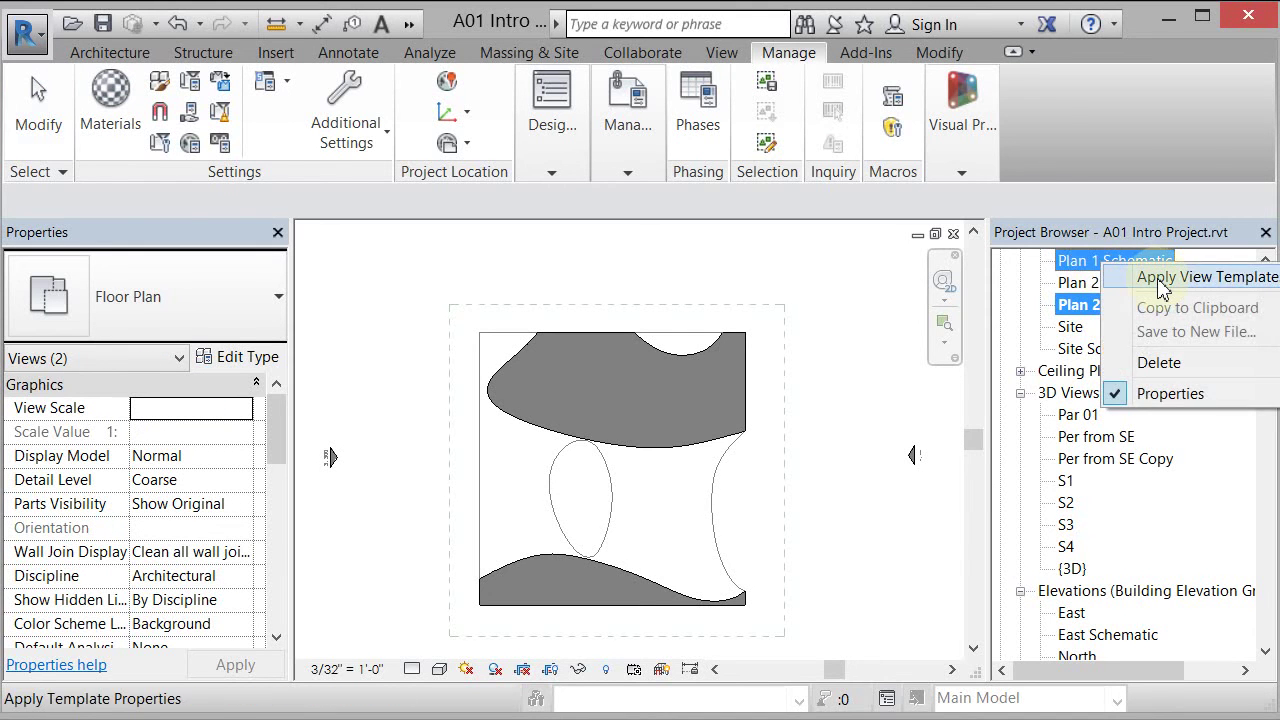
{"action": "left_click", "coordinate": [1160, 277]}
{"action": "left_click", "coordinate": [335, 319]}
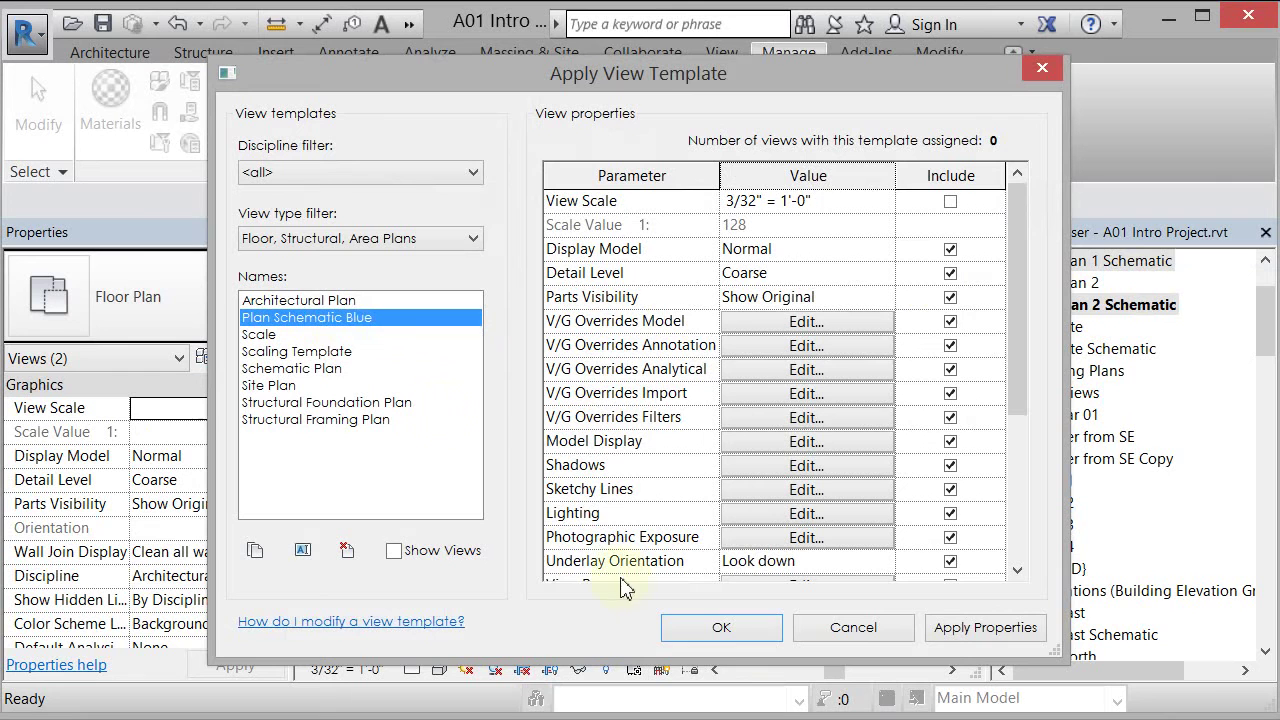
{"action": "left_click", "coordinate": [724, 630]}
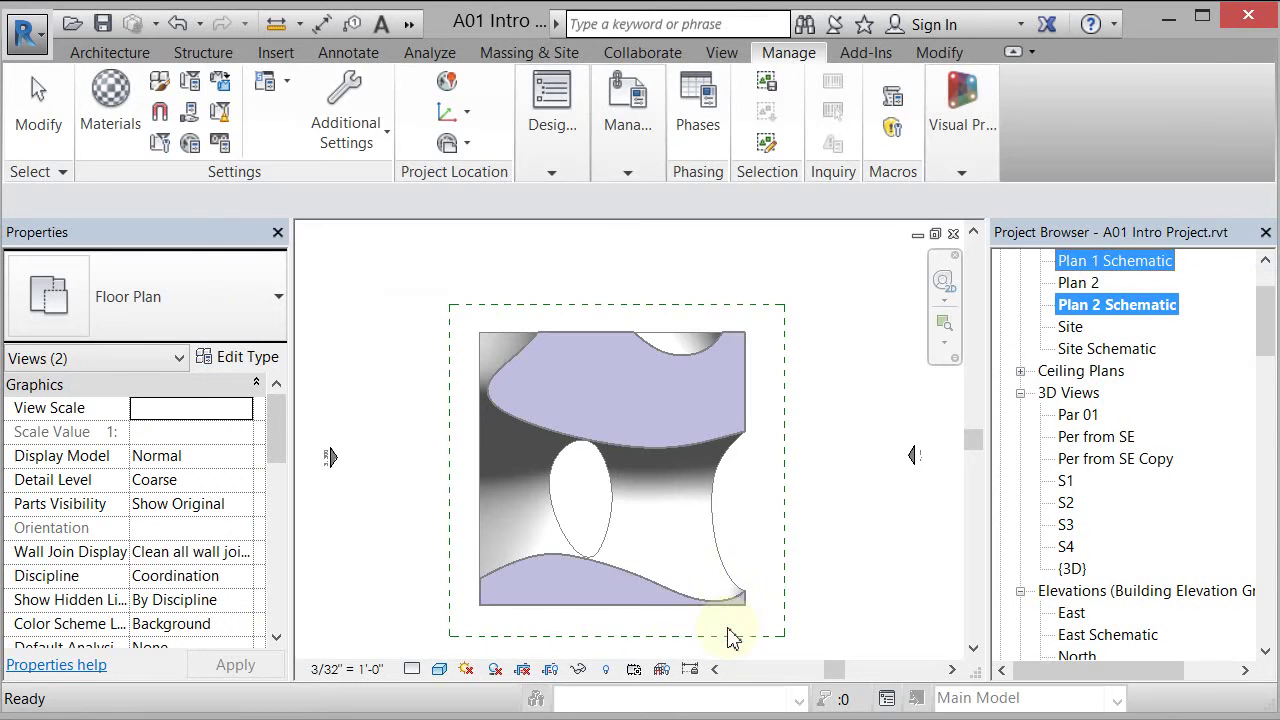
- Try placing Plan 2 Schematic on the COMPOSITION sheet below the first section, and delete its oversized viewport
{"action": "left_click", "coordinate": [848, 440]}
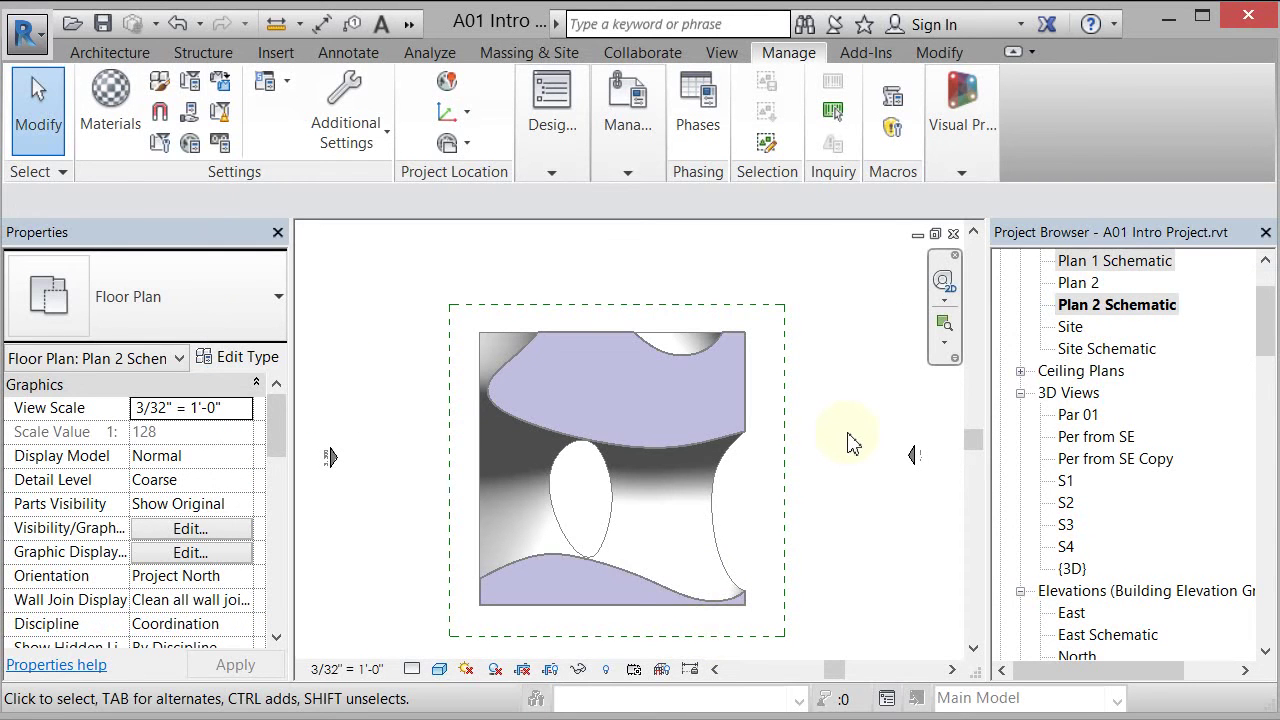
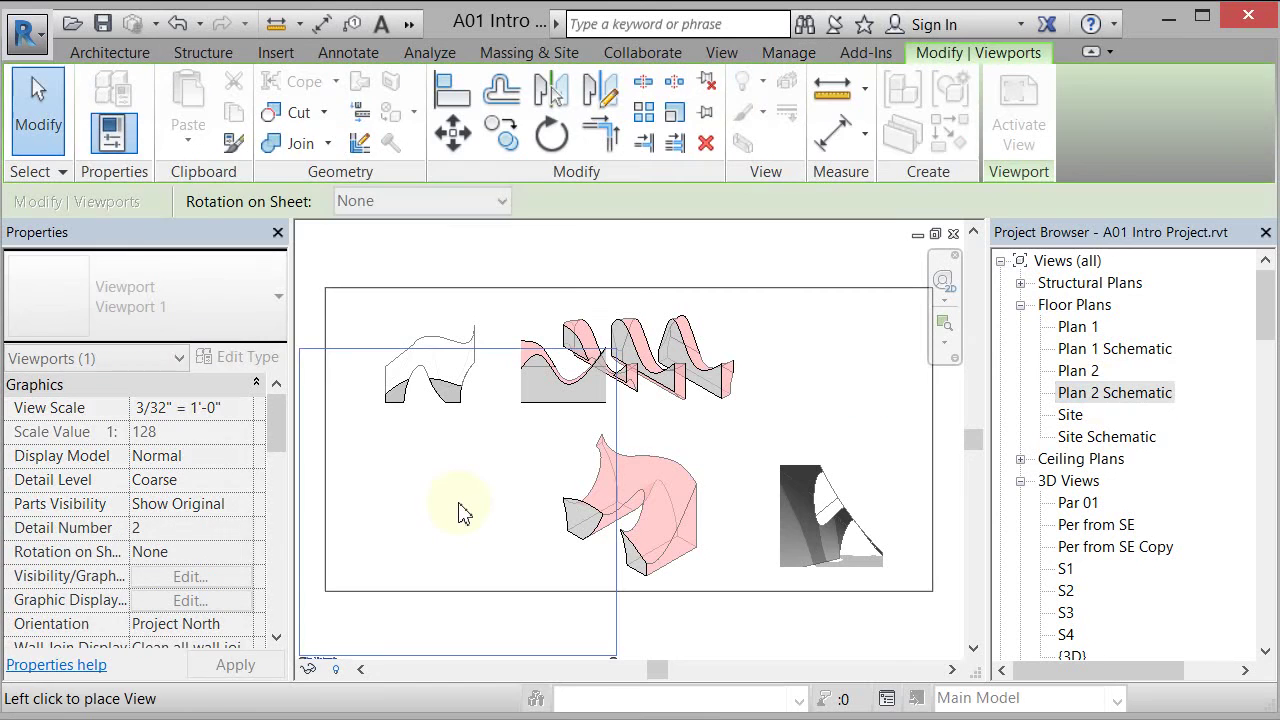
{"action": "left_click", "coordinate": [466, 506]}
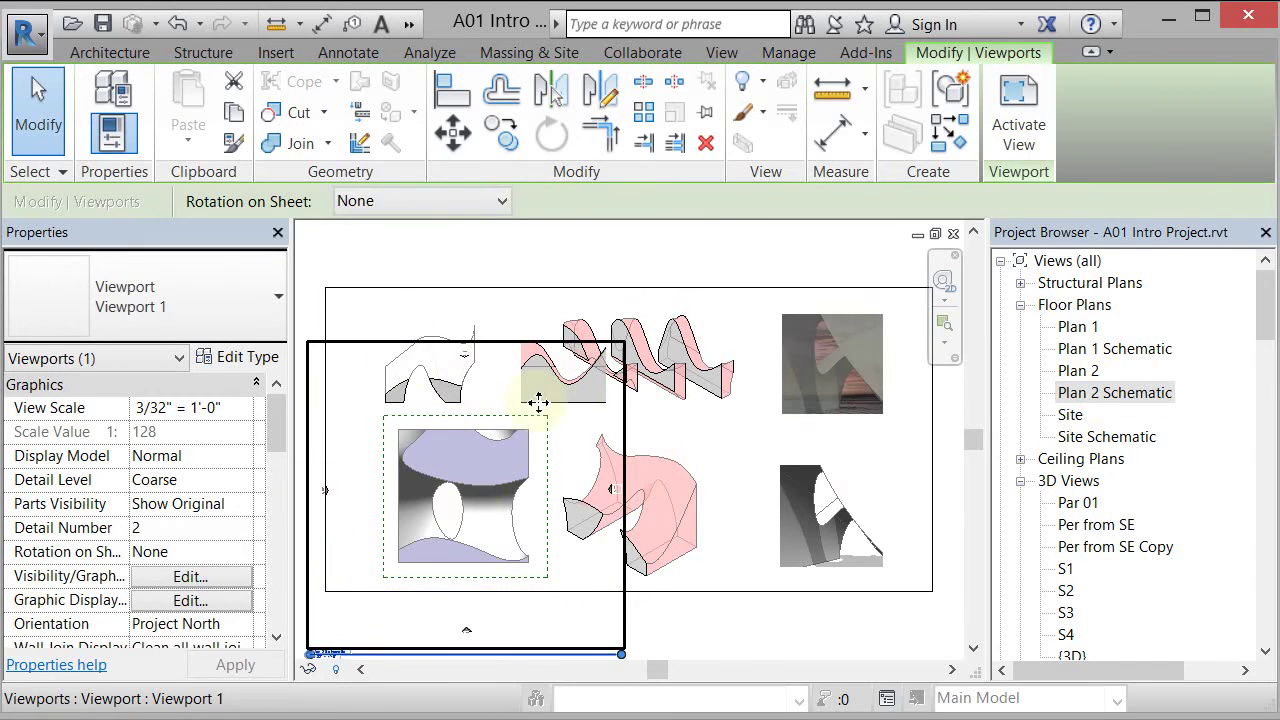
{"action": "left_click", "coordinate": [726, 655]}
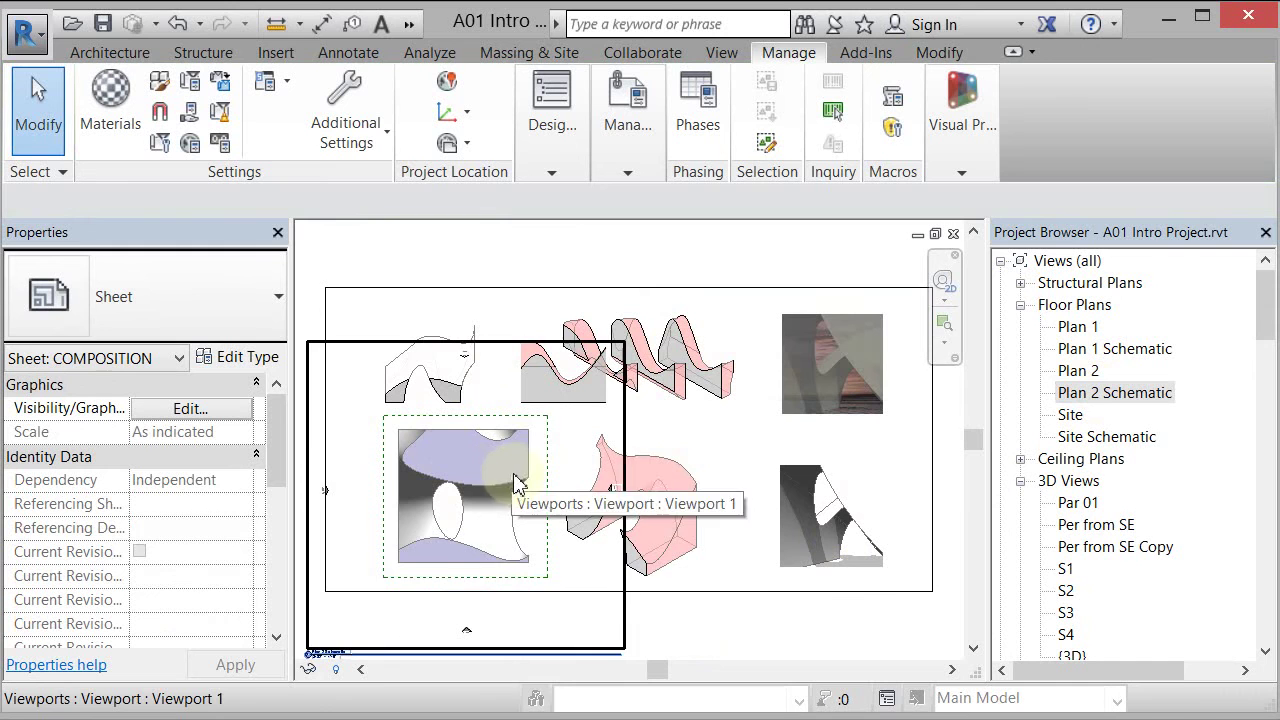
{"action": "left_click", "coordinate": [503, 553]}
{"action": "key", "text": "Delete"}
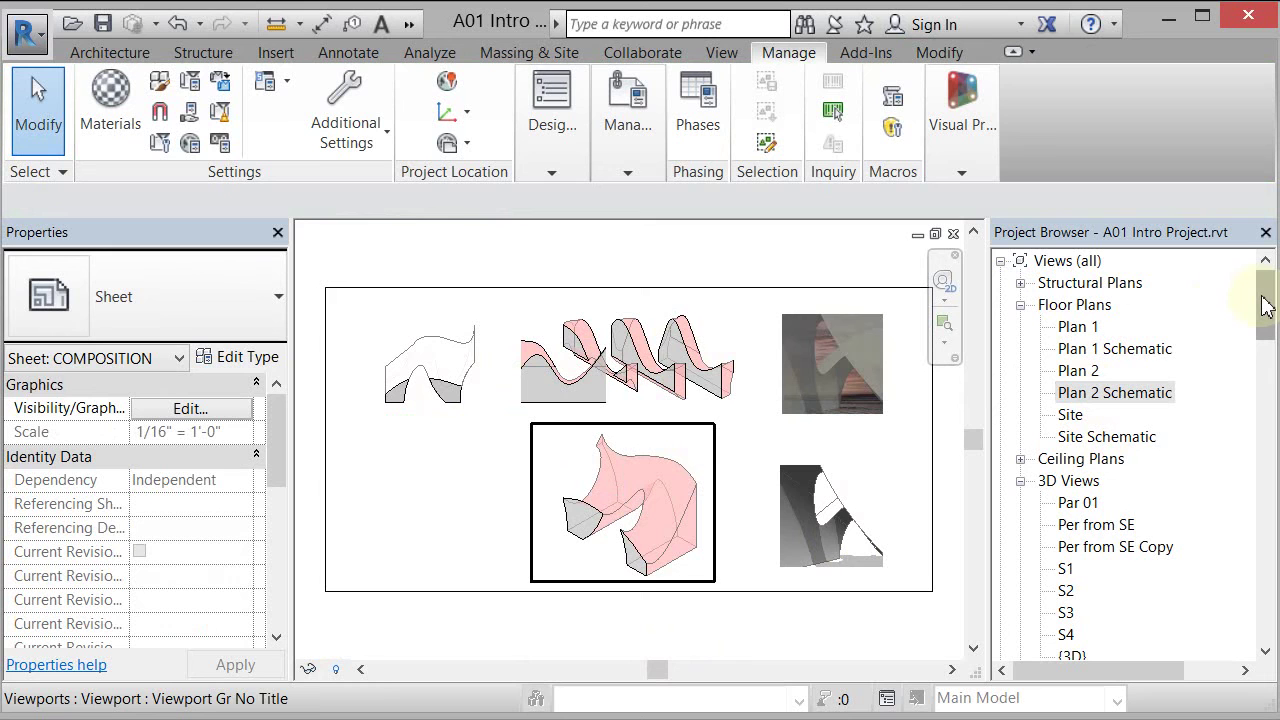
- Open Plan 2 Schematic, assign Scope Box Base as its scope box, and hide the crop region
{"action": "double_click", "coordinate": [1095, 395]}
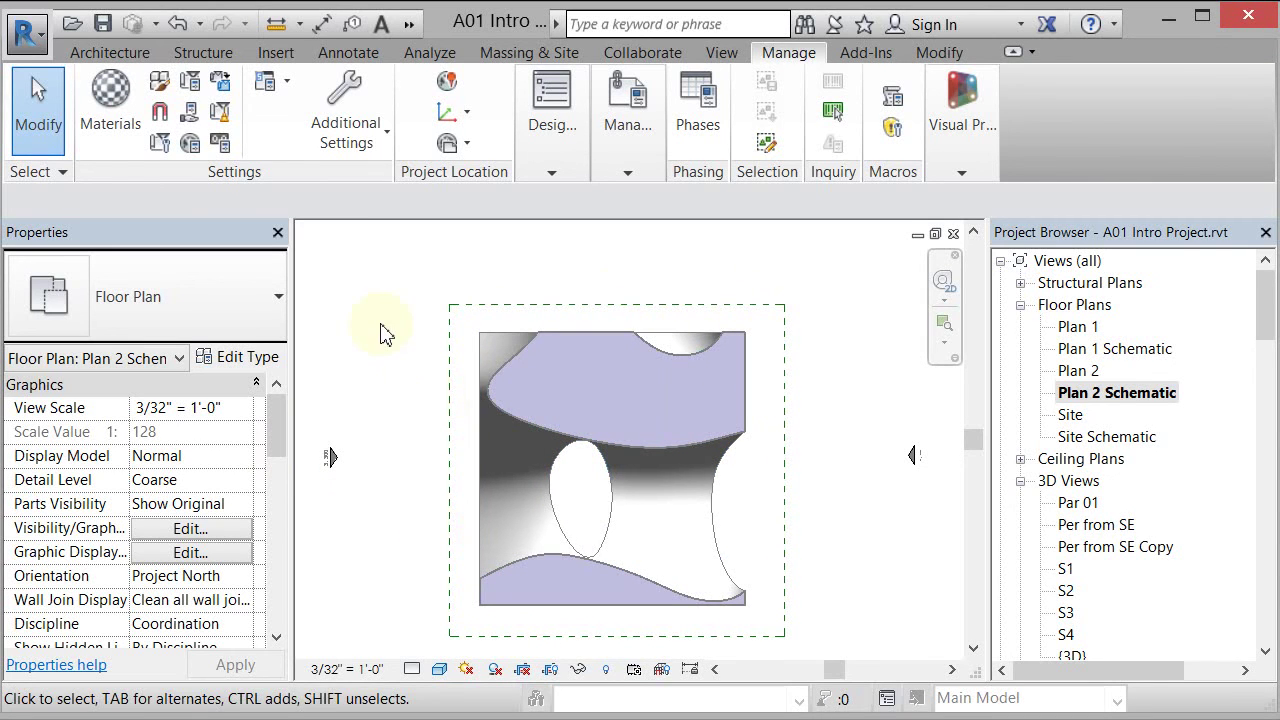
{"action": "left_click_drag", "start_coordinate": [277, 437], "coordinate": [280, 541]}
{"action": "left_click", "coordinate": [245, 553]}
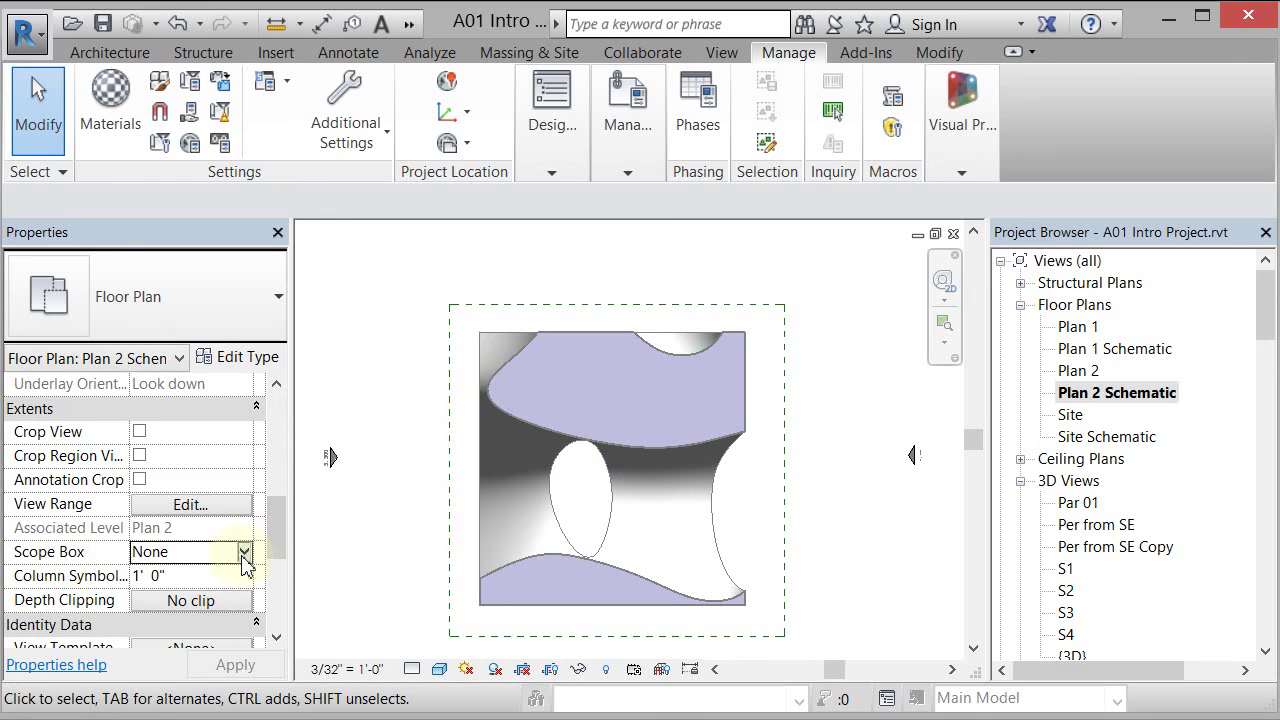
{"action": "left_click", "coordinate": [245, 553]}
{"action": "left_click", "coordinate": [204, 598]}
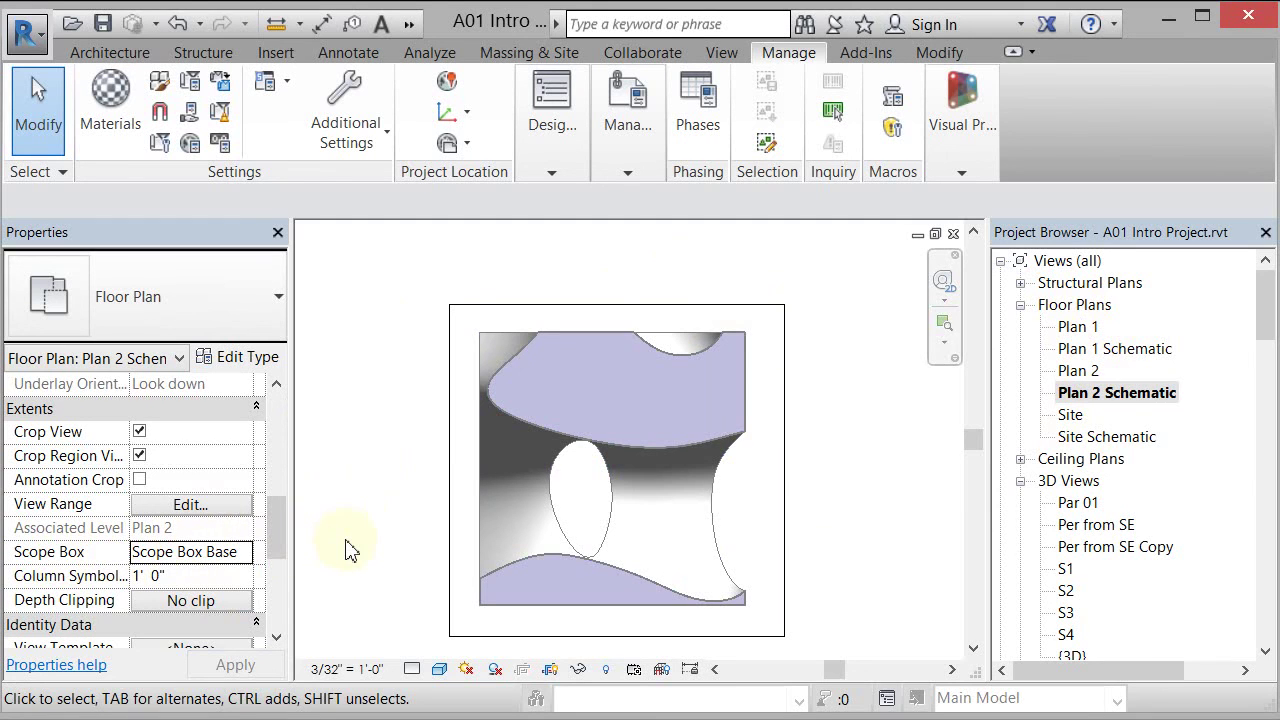
{"action": "left_click", "coordinate": [552, 669]}
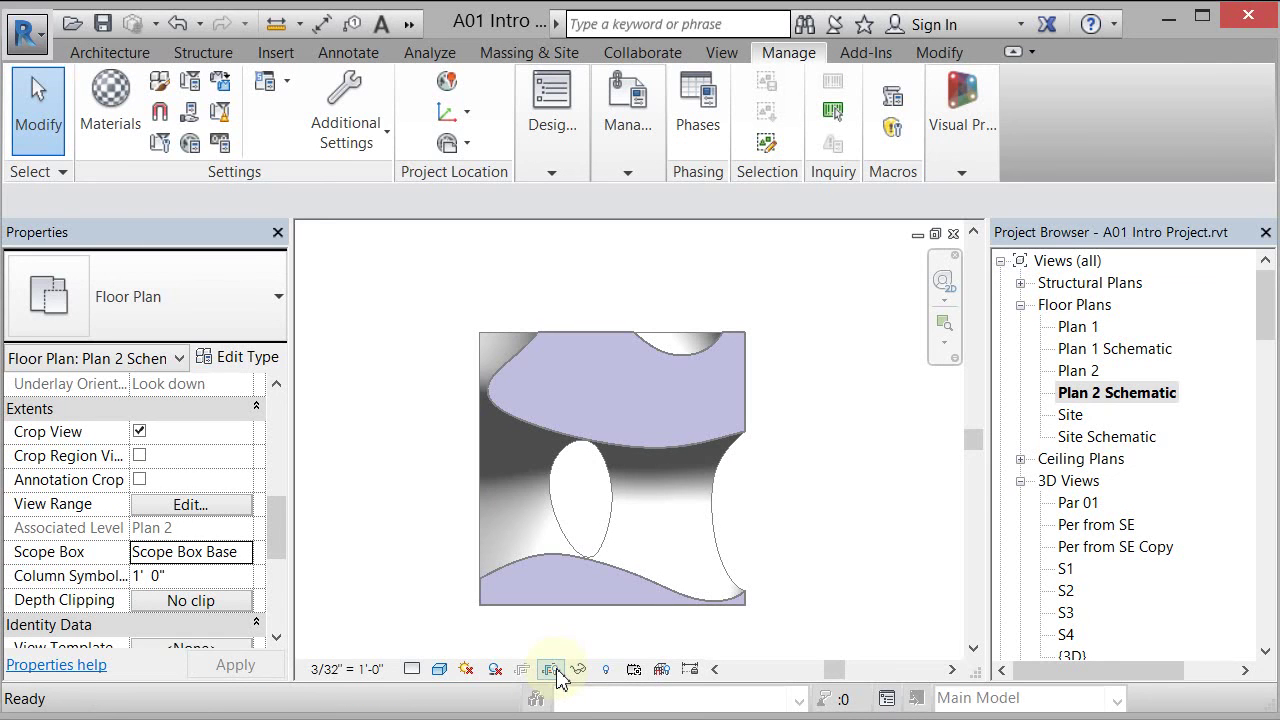
- Open the 0000 - COMPOSITION sheet and place Plan 2 Schematic in the empty space beside the pink 3D view
{"action": "left_click_drag", "start_coordinate": [1265, 290], "coordinate": [1265, 395]}
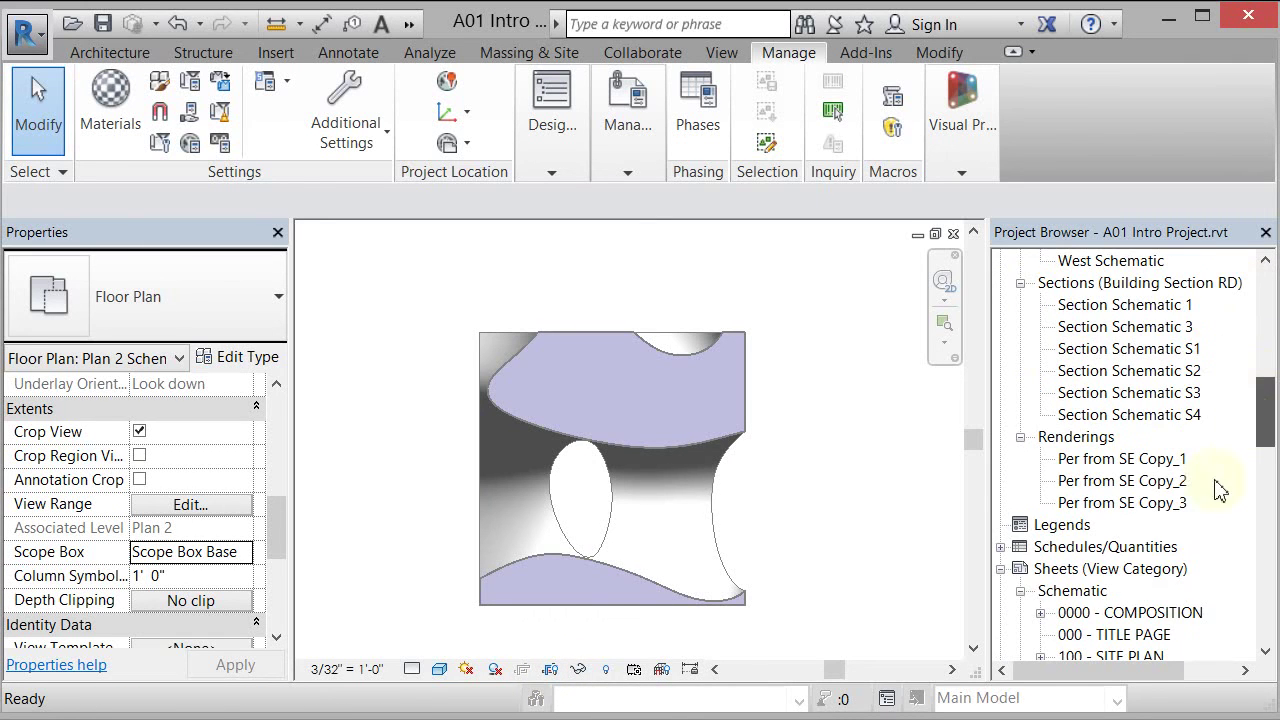
{"action": "left_click", "coordinate": [1141, 613]}
{"action": "double_click", "coordinate": [1141, 613]}
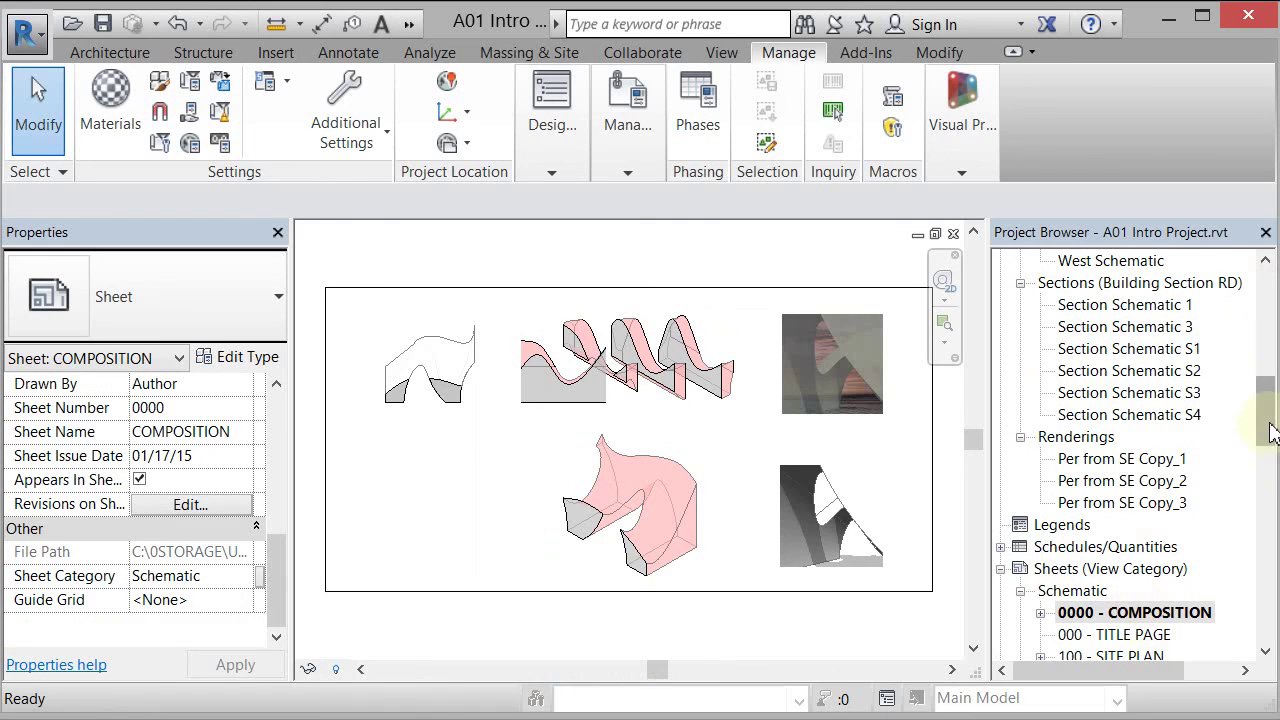
{"action": "left_click_drag", "start_coordinate": [1268, 428], "coordinate": [1265, 310]}
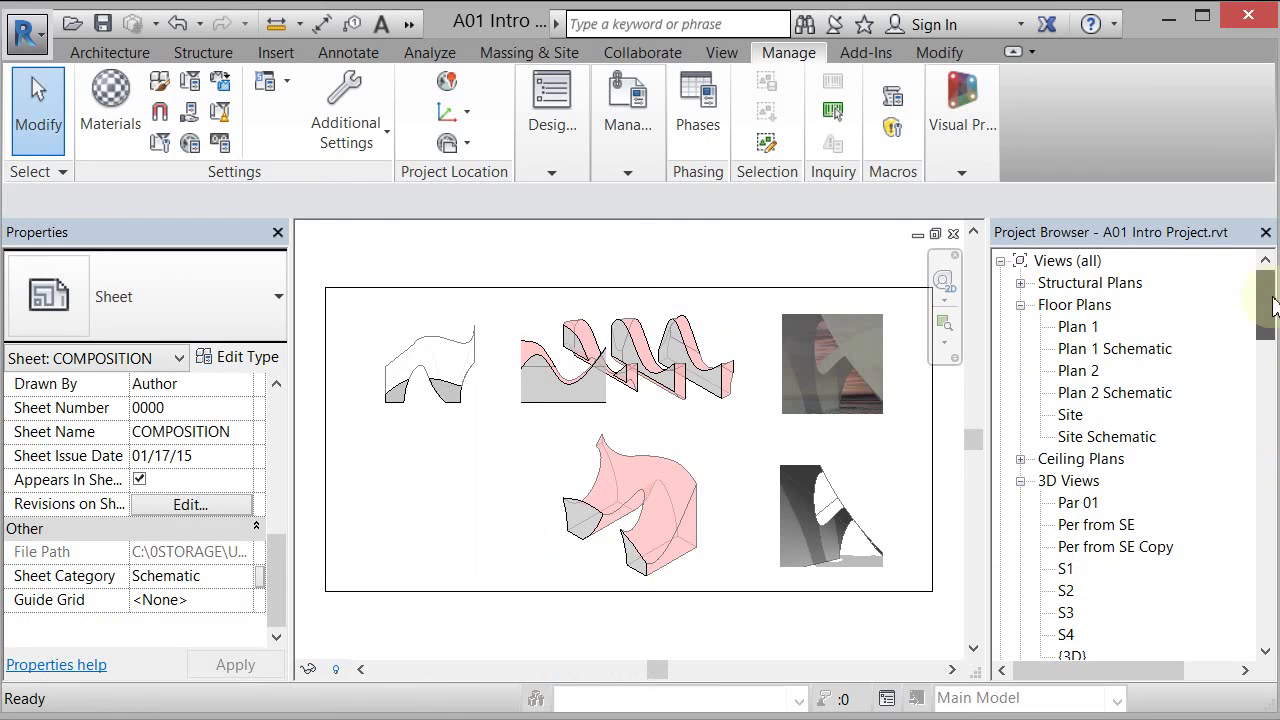
{"action": "left_click", "coordinate": [1088, 400]}
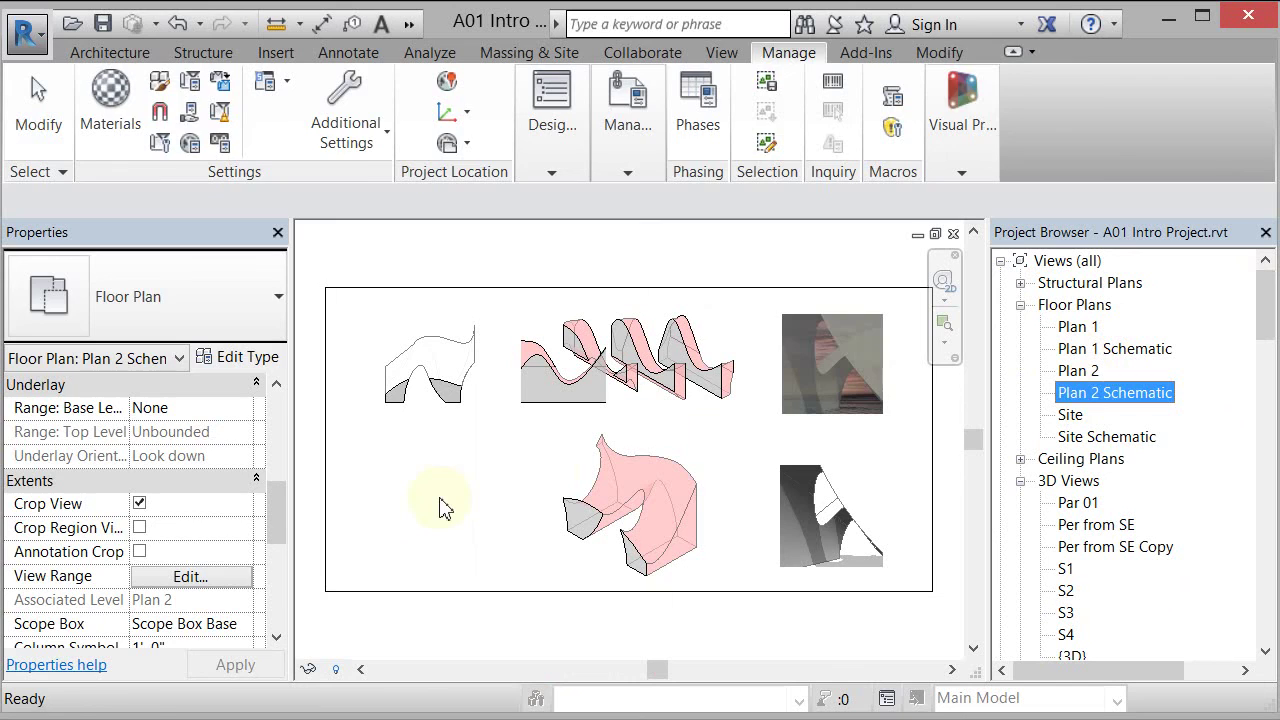
{"action": "left_click_drag", "start_coordinate": [445, 508], "coordinate": [443, 507]}
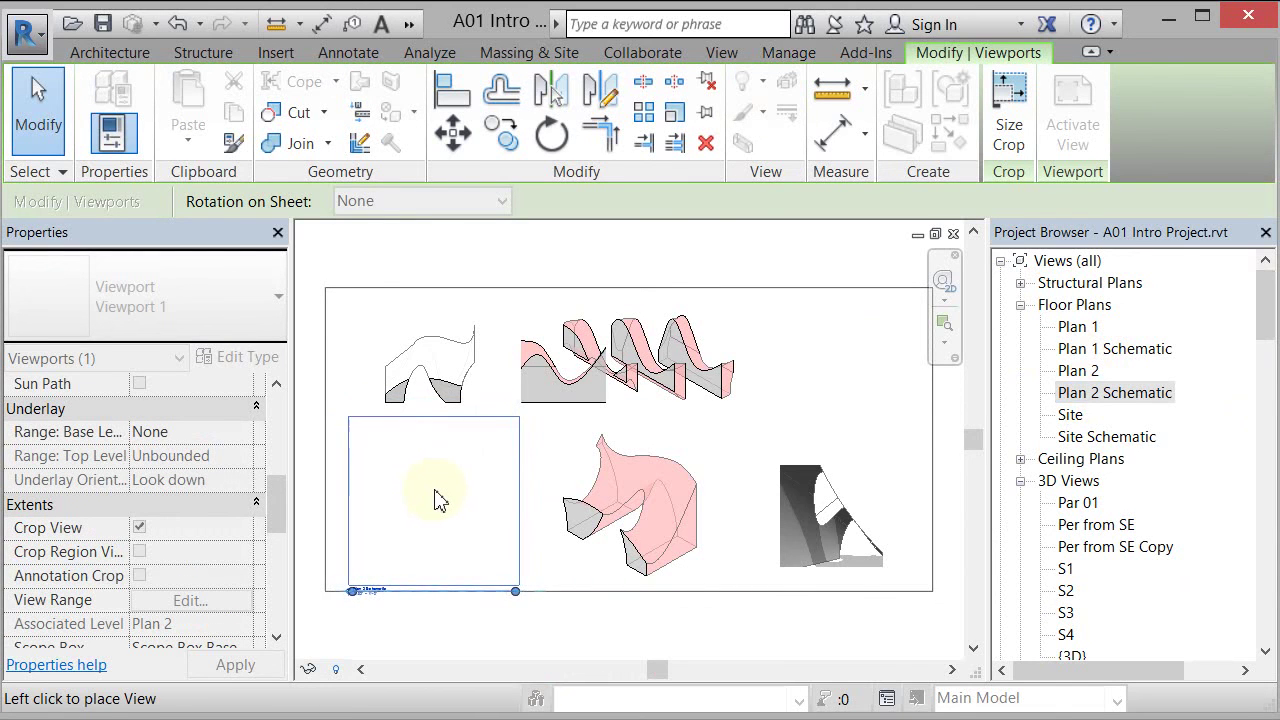
{"action": "left_click", "coordinate": [440, 500]}
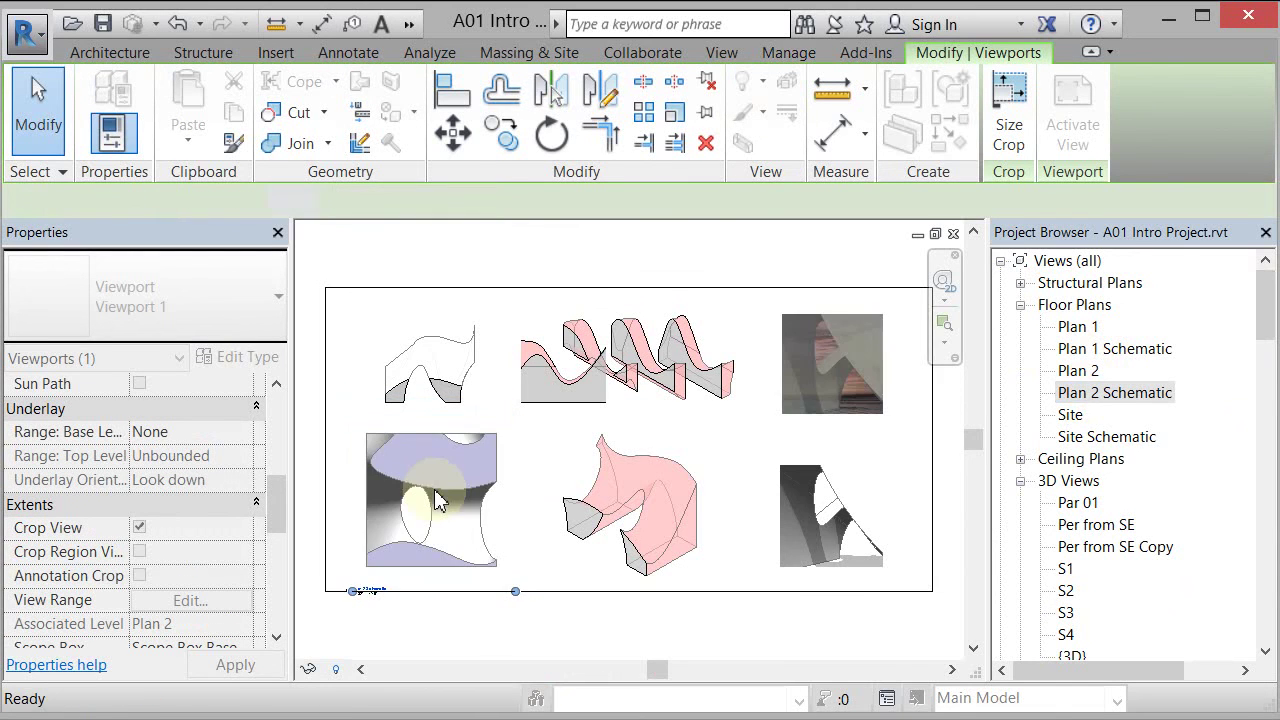
{"action": "left_click", "coordinate": [510, 632]}
- Change the Plan 2 Schematic viewport on the sheet to the Viewport Gr No Title type
{"action": "scroll", "coordinate": [345, 596], "scroll_direction": "up", "scroll_amount": 4}
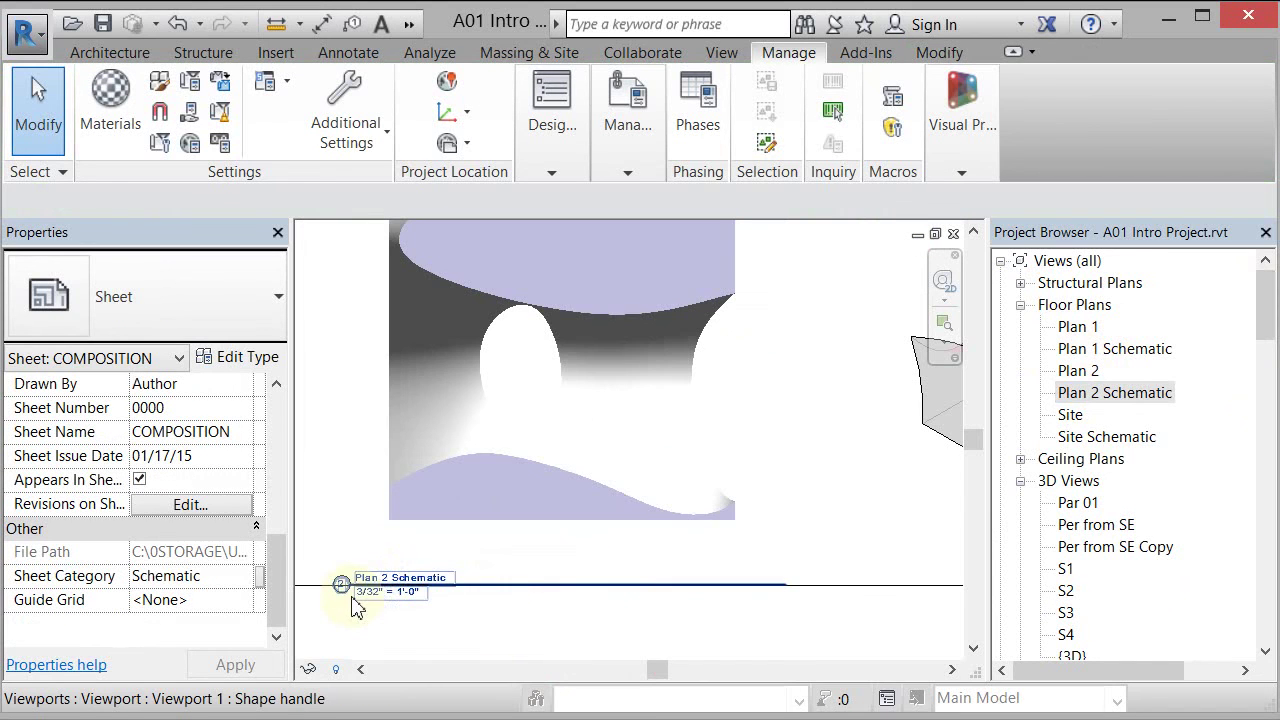
{"action": "left_click", "coordinate": [425, 517]}
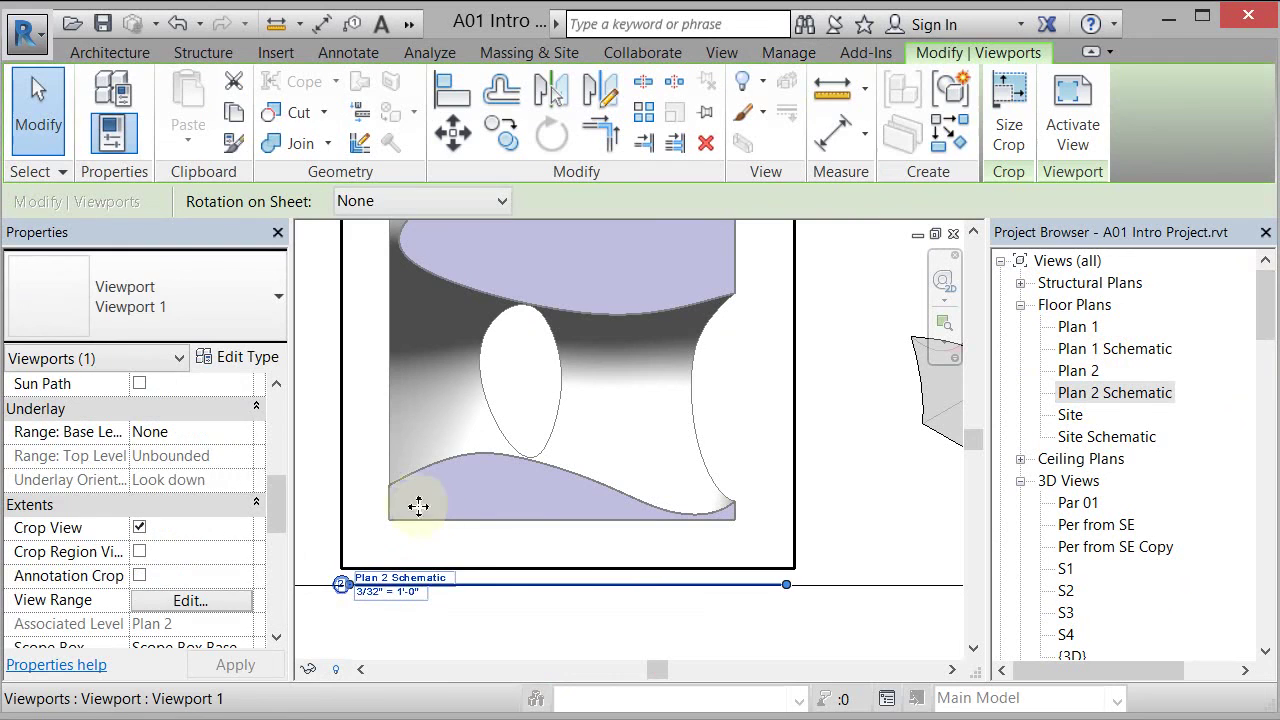
{"action": "left_click", "coordinate": [222, 327]}
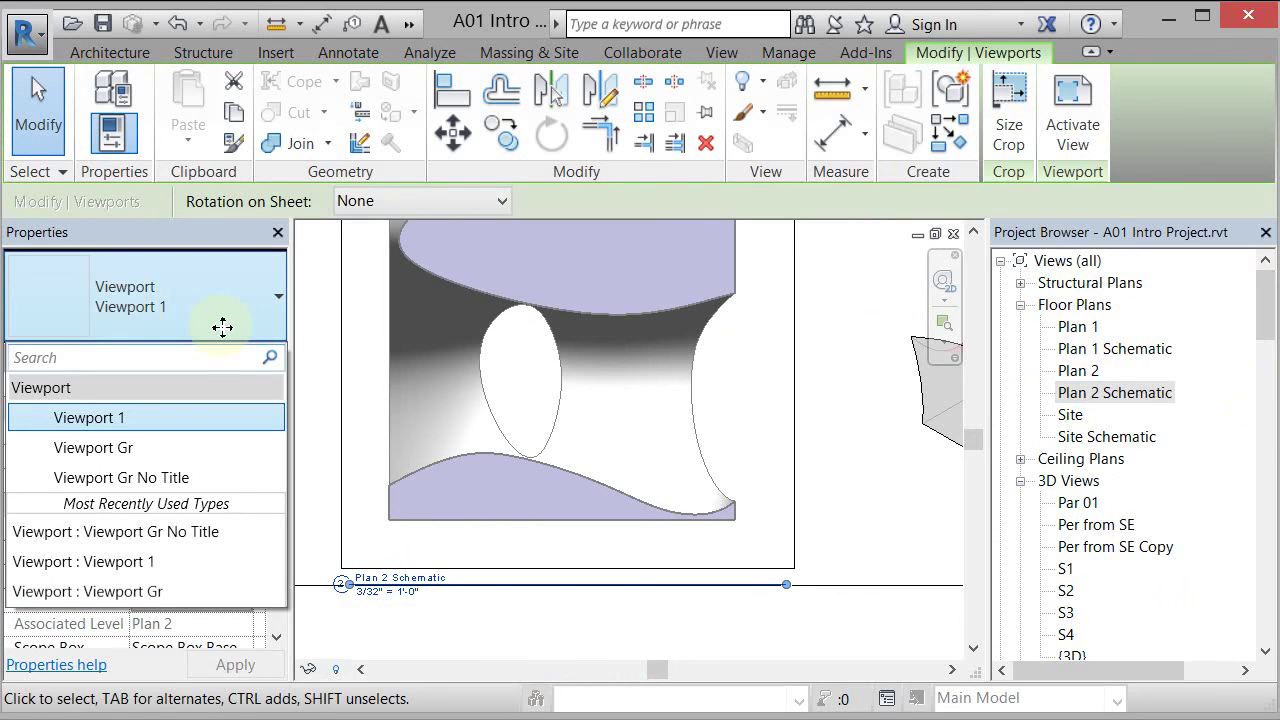
{"action": "left_click", "coordinate": [175, 478]}
{"action": "left_click", "coordinate": [478, 630]}
{"action": "scroll", "coordinate": [514, 480], "scroll_direction": "down", "scroll_amount": 3}
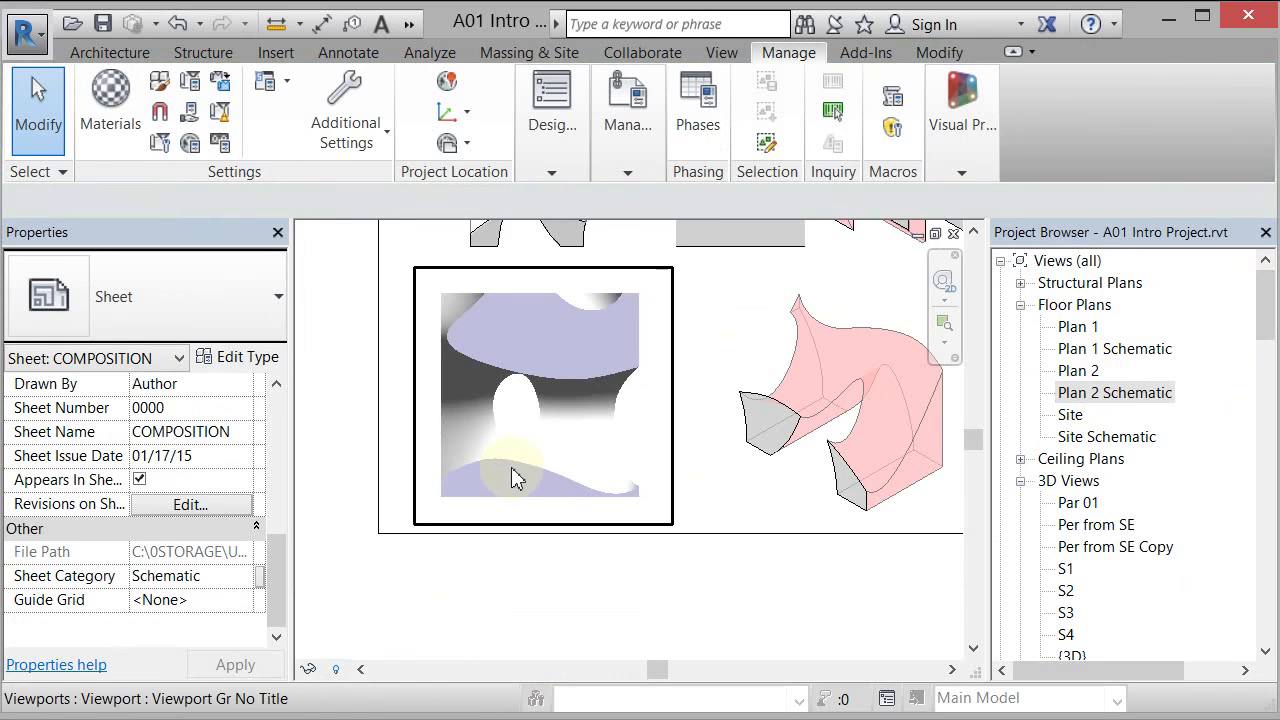